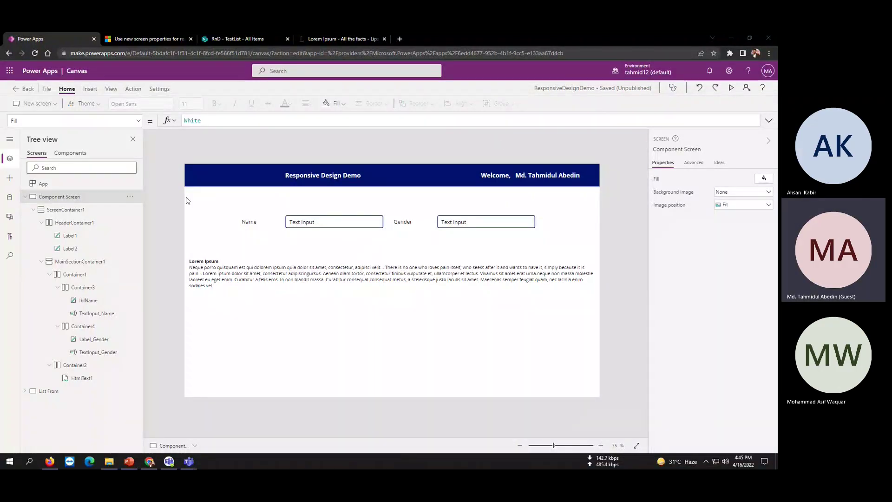
- Preview Component Screen and resize the browser window to narrow and wide widths to check how its layout adapts
{"action": "left_click", "coordinate": [26, 197]}
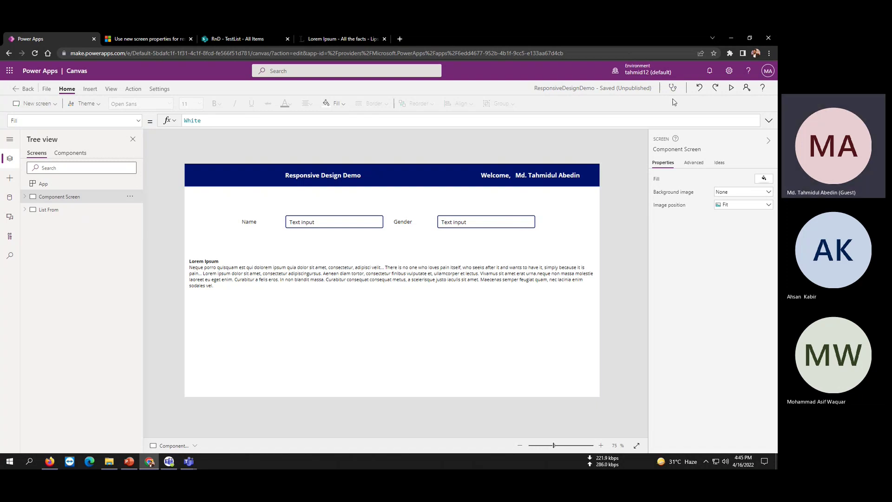
{"action": "left_click", "coordinate": [732, 88]}
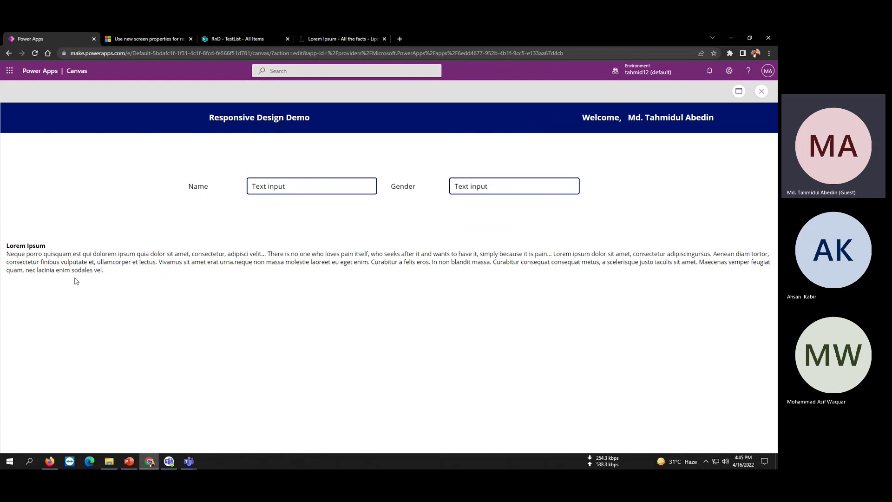
{"action": "left_click", "coordinate": [750, 38]}
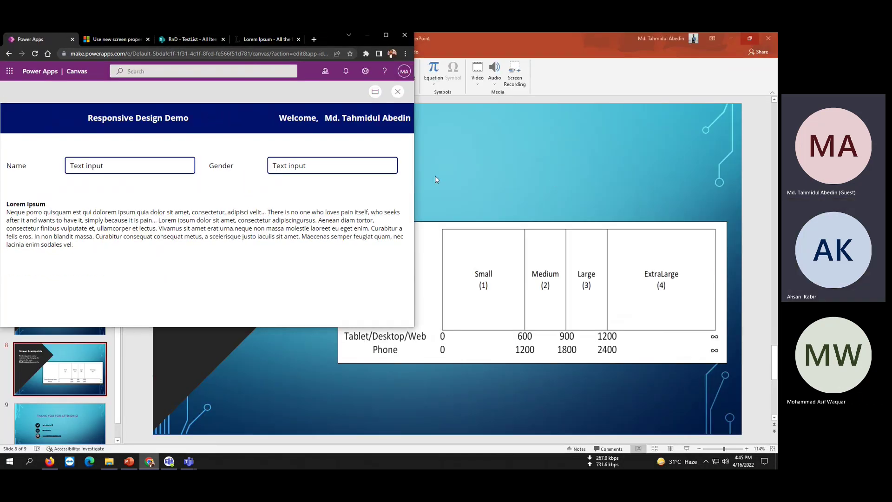
{"action": "left_click_drag", "start_coordinate": [414, 179], "coordinate": [407, 196]}
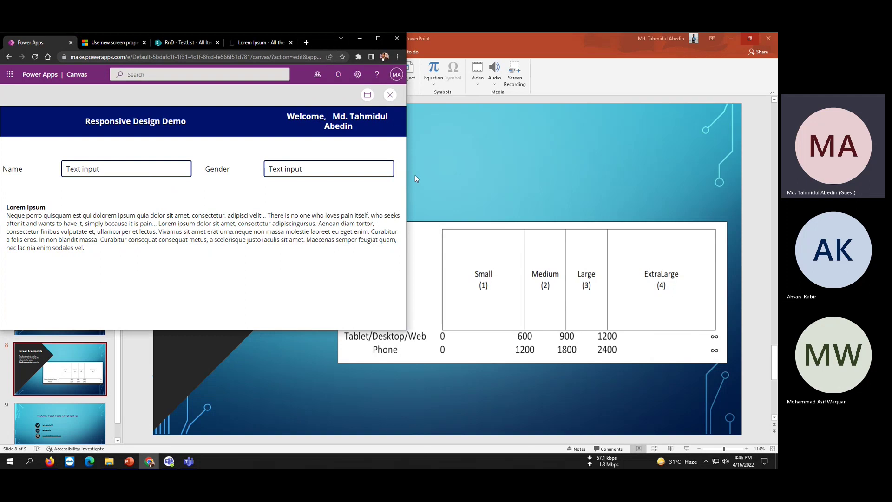
{"action": "left_click_drag", "start_coordinate": [407, 189], "coordinate": [220, 205]}
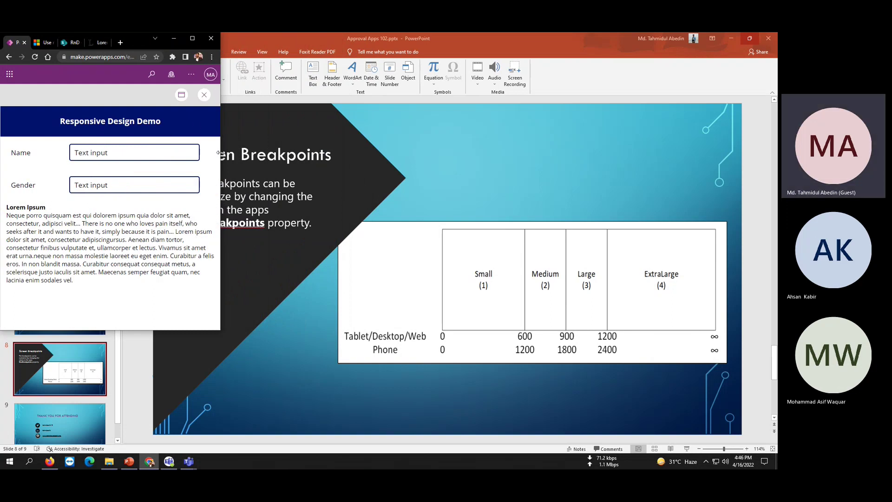
{"action": "left_click_drag", "start_coordinate": [220, 157], "coordinate": [425, 172]}
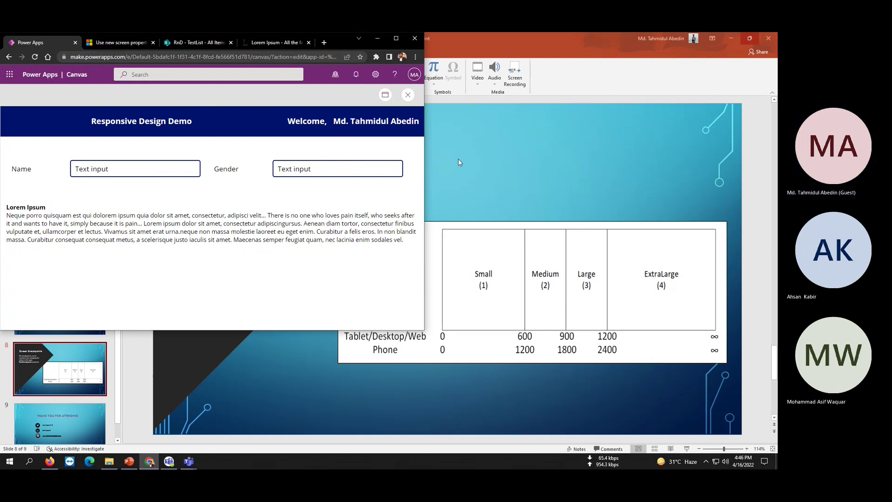
{"action": "left_click_drag", "start_coordinate": [426, 162], "coordinate": [625, 102]}
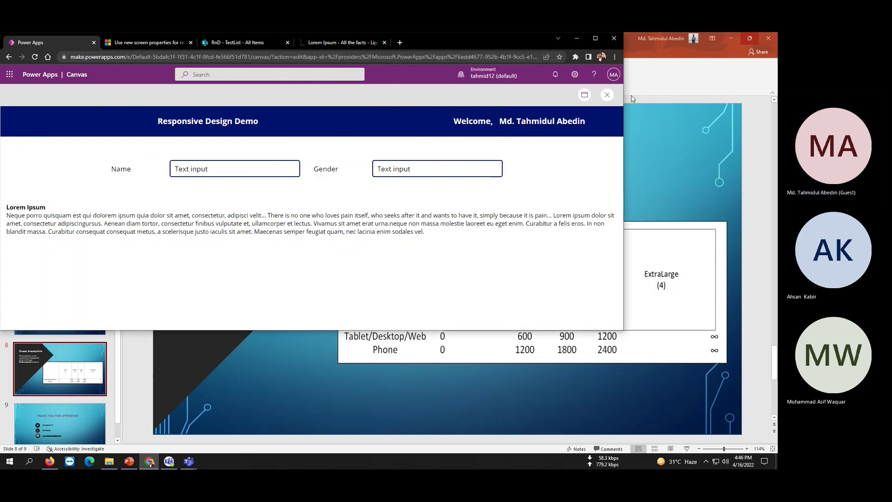
{"action": "left_click", "coordinate": [599, 40]}
{"action": "left_click", "coordinate": [762, 92]}
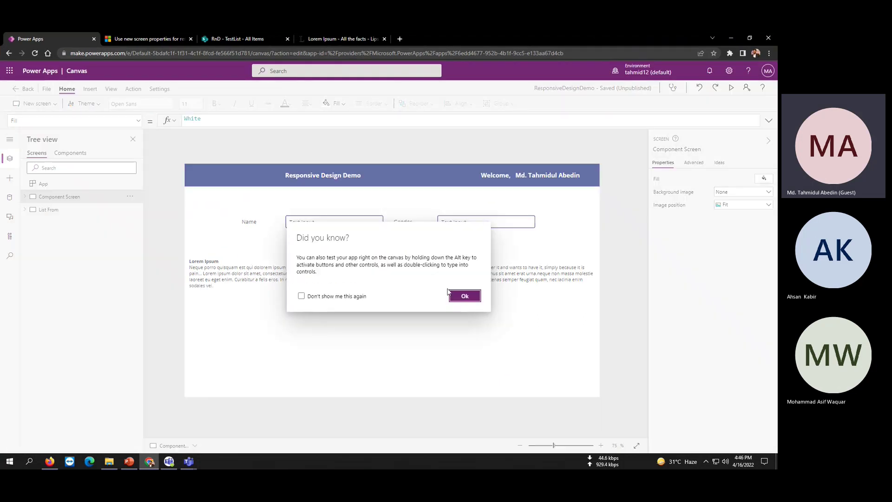
{"action": "left_click", "coordinate": [463, 296]}
- Preview the List From screen and examine how its form fields rearrange when the browser window is narrowed and widened
{"action": "left_click", "coordinate": [51, 210]}
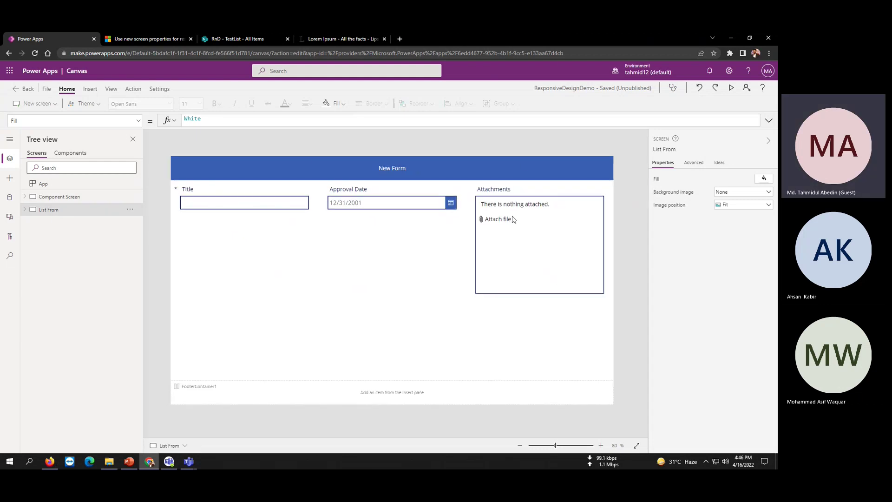
{"action": "left_click", "coordinate": [732, 88]}
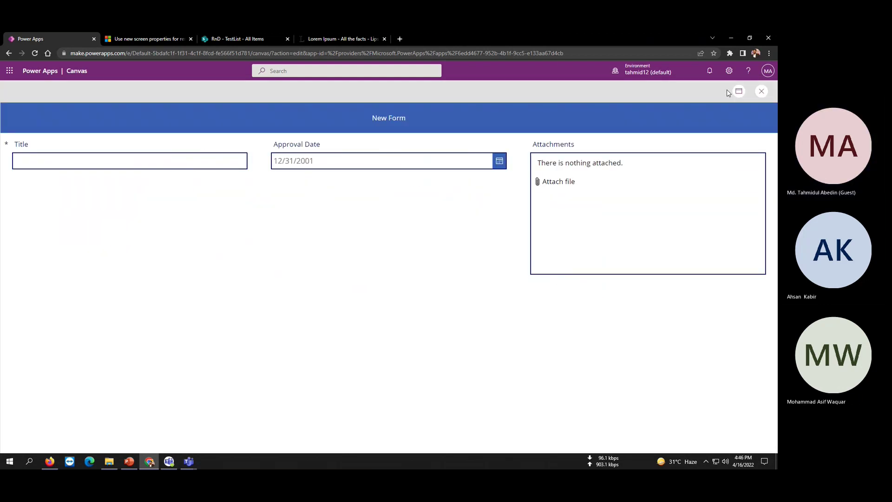
{"action": "left_click", "coordinate": [752, 39]}
{"action": "left_click_drag", "start_coordinate": [624, 210], "coordinate": [390, 234]}
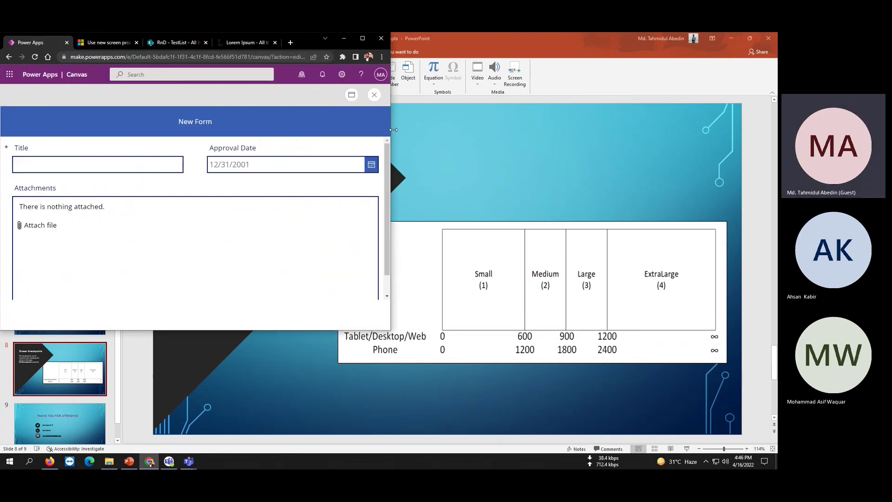
{"action": "left_click_drag", "start_coordinate": [393, 129], "coordinate": [738, 121]}
{"action": "left_click", "coordinate": [708, 40]}
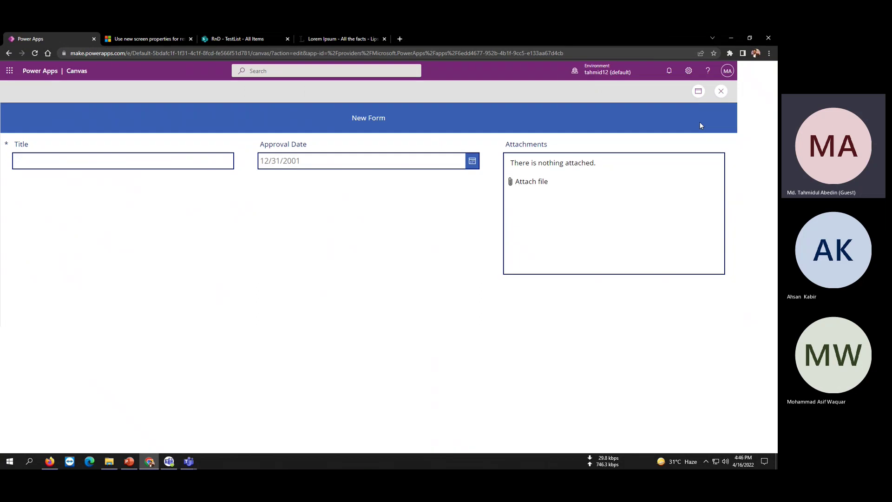
{"action": "left_click", "coordinate": [760, 92]}
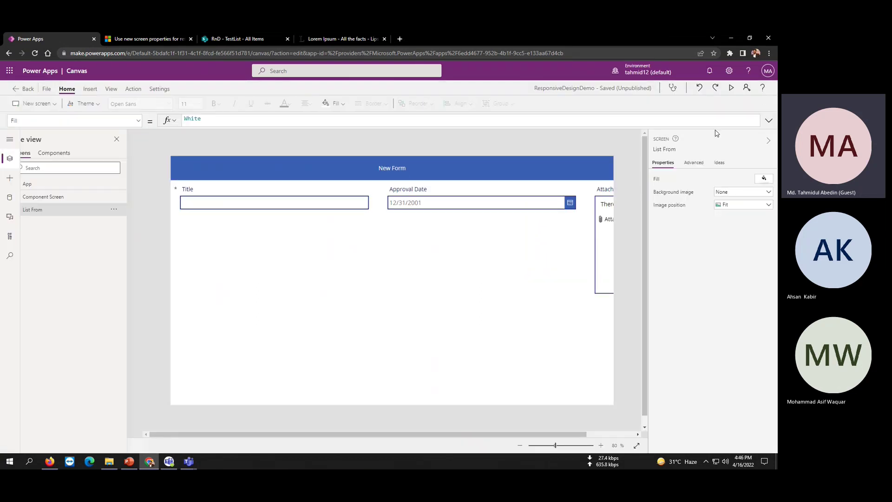
{"action": "left_click", "coordinate": [475, 297]}
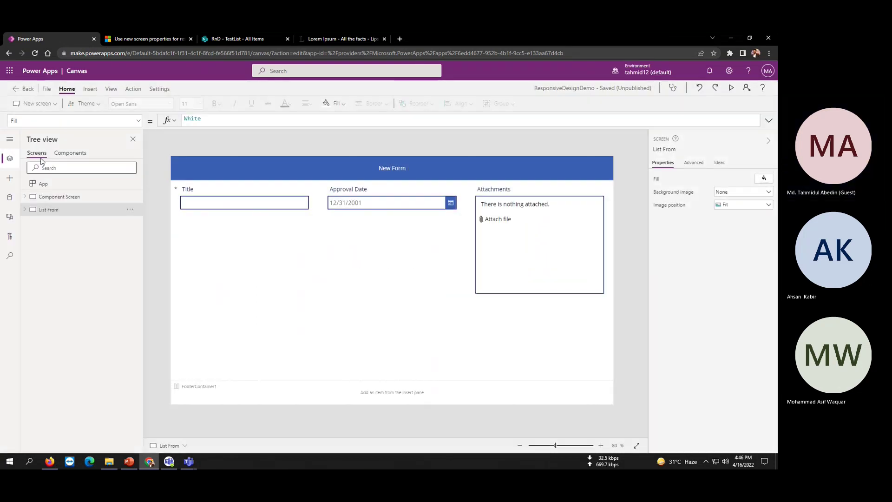
- Leave the ResponsiveDesignDemo app and return to the list of apps
{"action": "left_click", "coordinate": [46, 93]}
{"action": "left_click", "coordinate": [14, 92]}
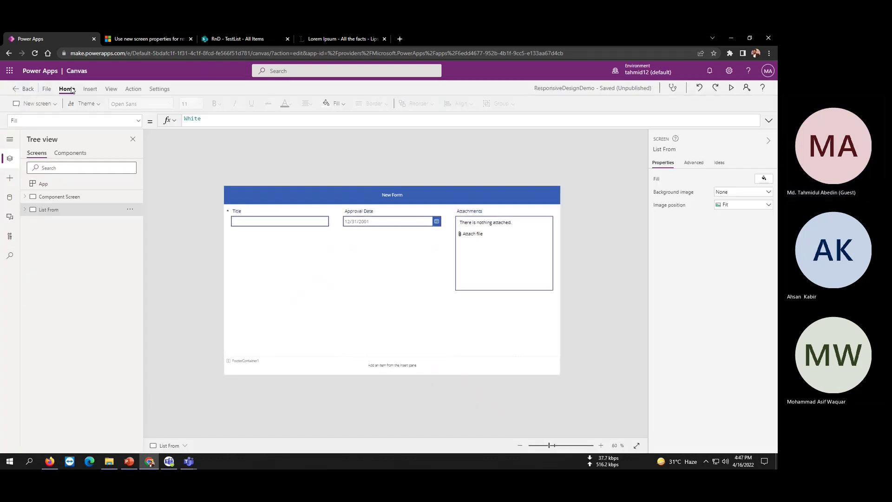
{"action": "left_click", "coordinate": [14, 90]}
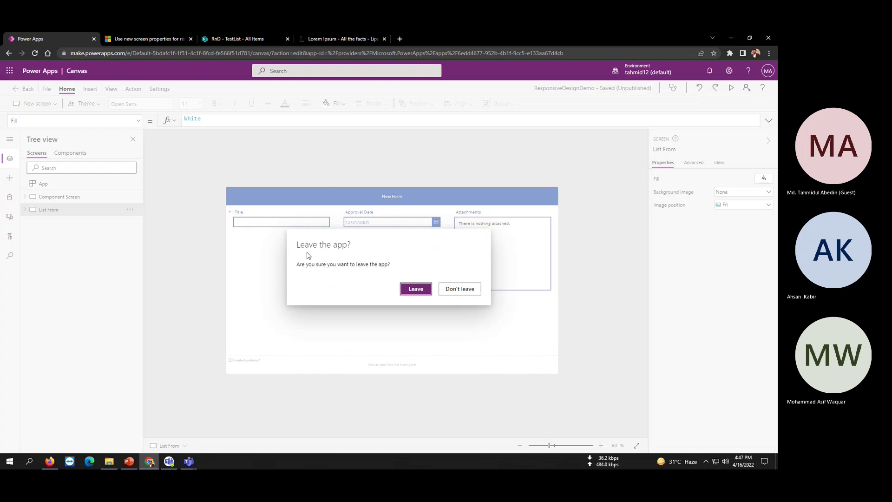
{"action": "left_click", "coordinate": [416, 289]}
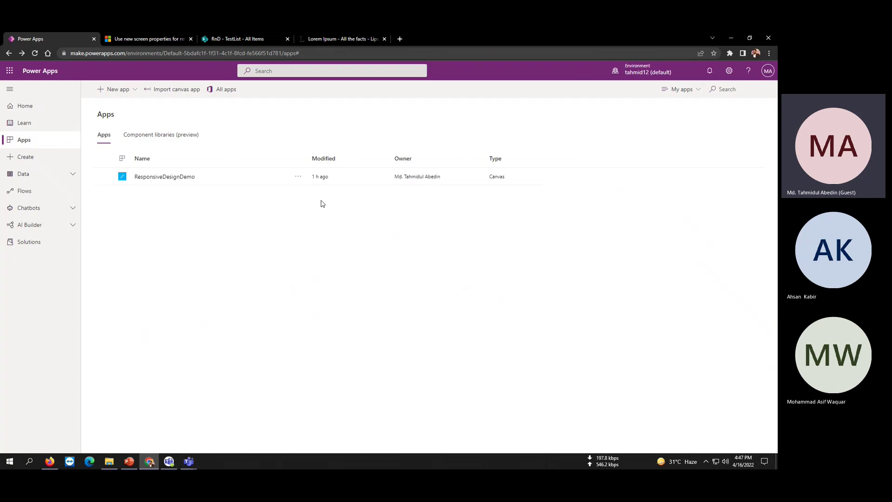
- Create a blank canvas app named Demo in Tablet format
{"action": "left_click", "coordinate": [120, 94]}
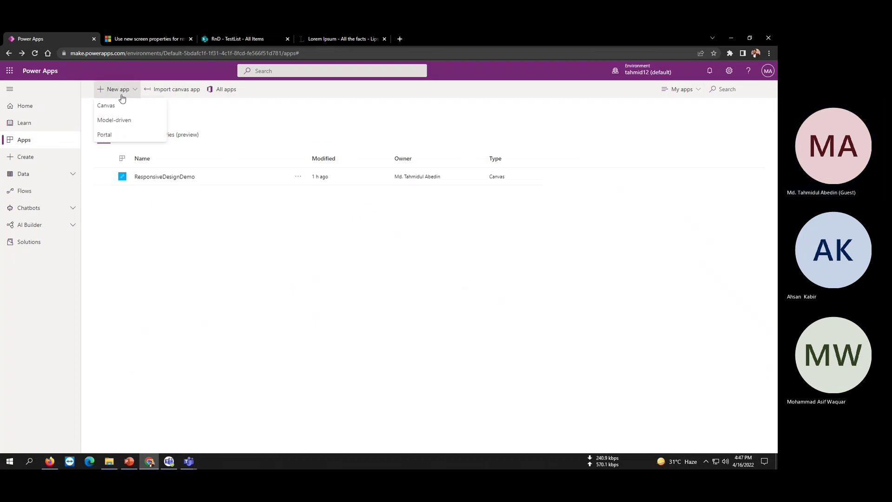
{"action": "left_click", "coordinate": [120, 106]}
{"action": "left_click", "coordinate": [424, 190]}
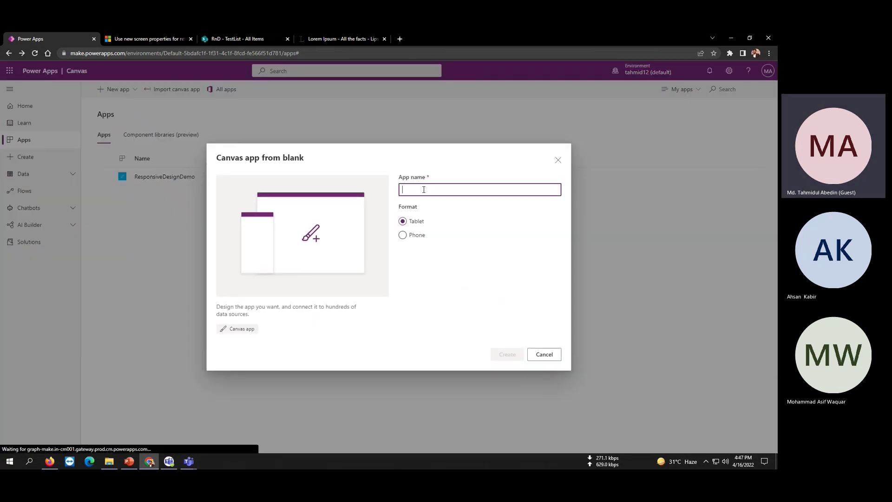
{"action": "type", "text": "Demo"}
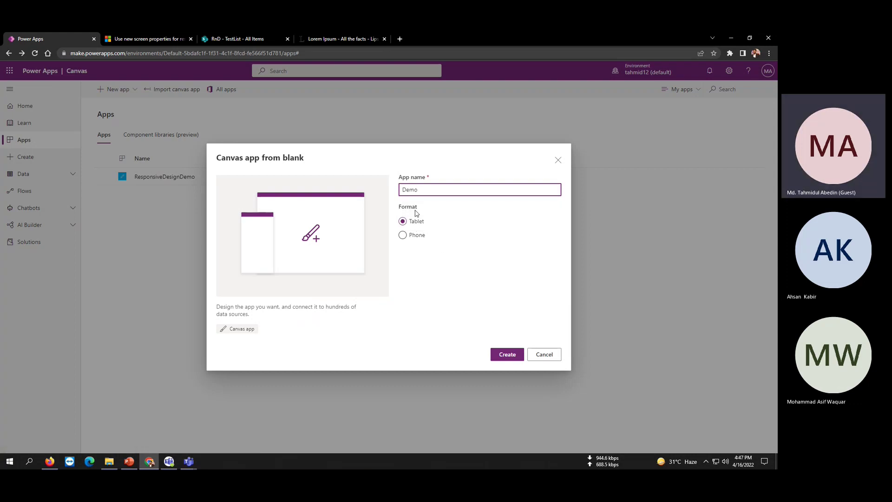
{"action": "left_click", "coordinate": [508, 356]}
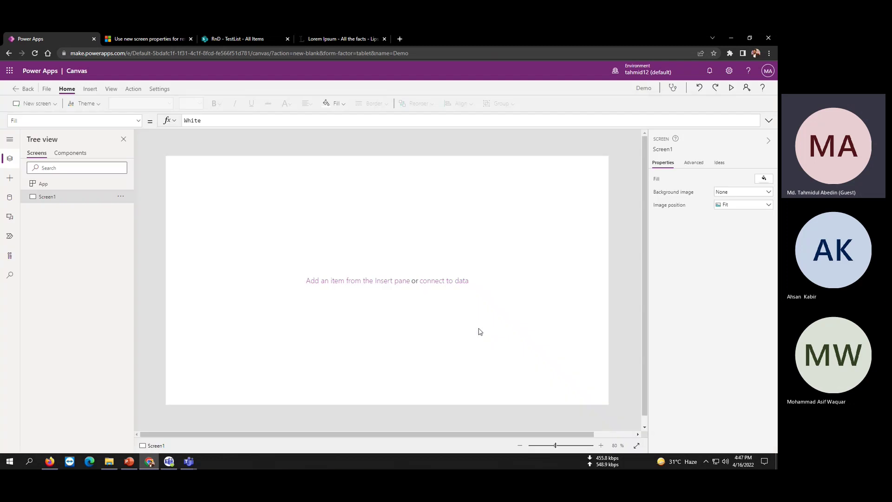
{"action": "left_click", "coordinate": [466, 316]}
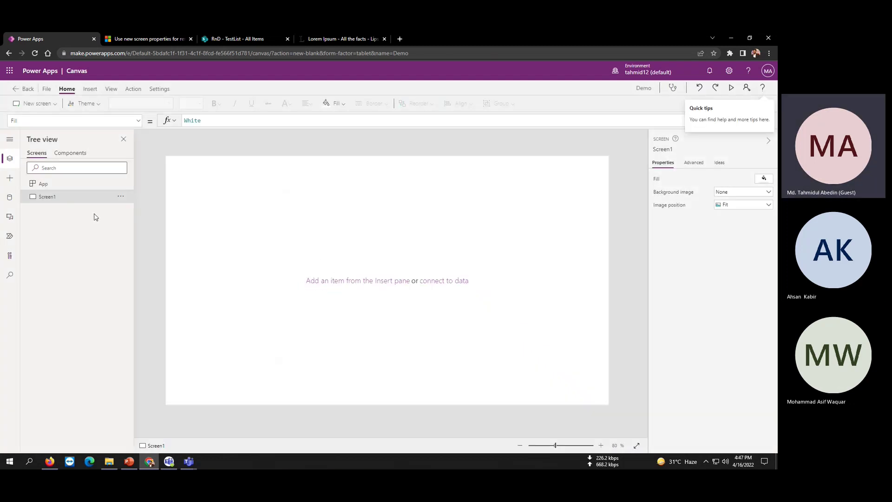
- Add a screen with the header, main section, footer layout and delete the blank Screen1
{"action": "left_click", "coordinate": [90, 90]}
{"action": "left_click", "coordinate": [138, 121]}
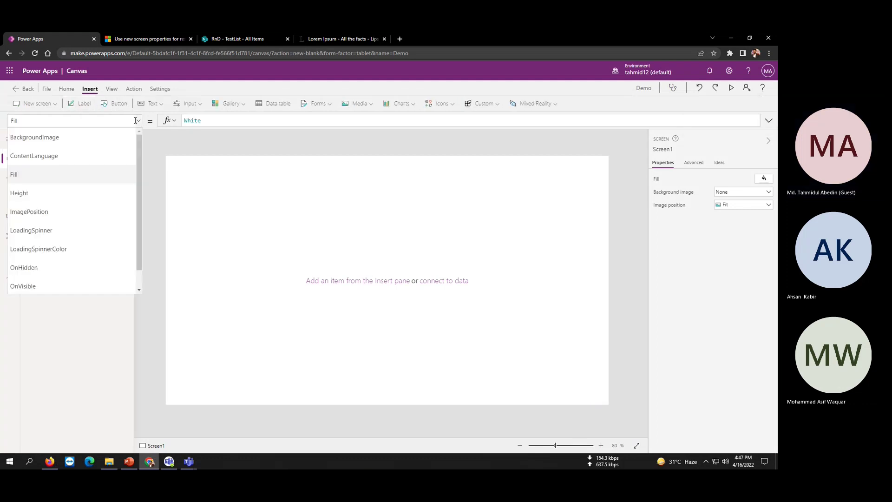
{"action": "left_click", "coordinate": [54, 106]}
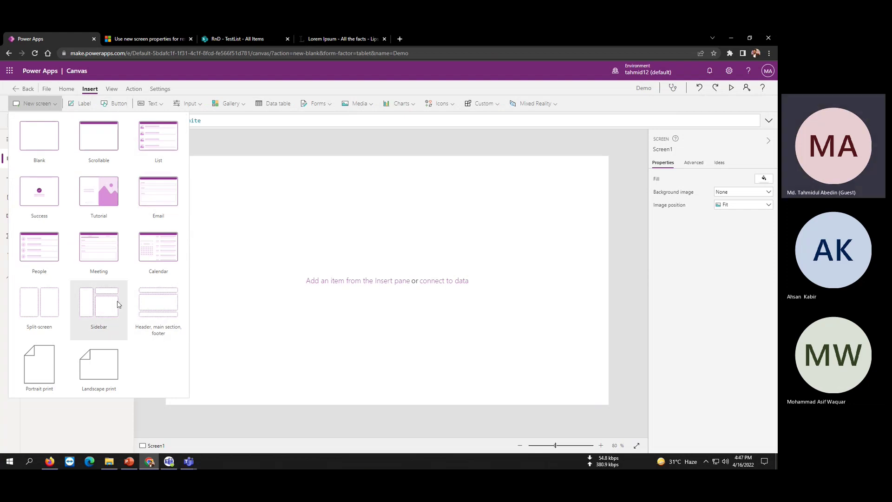
{"action": "left_click", "coordinate": [163, 307]}
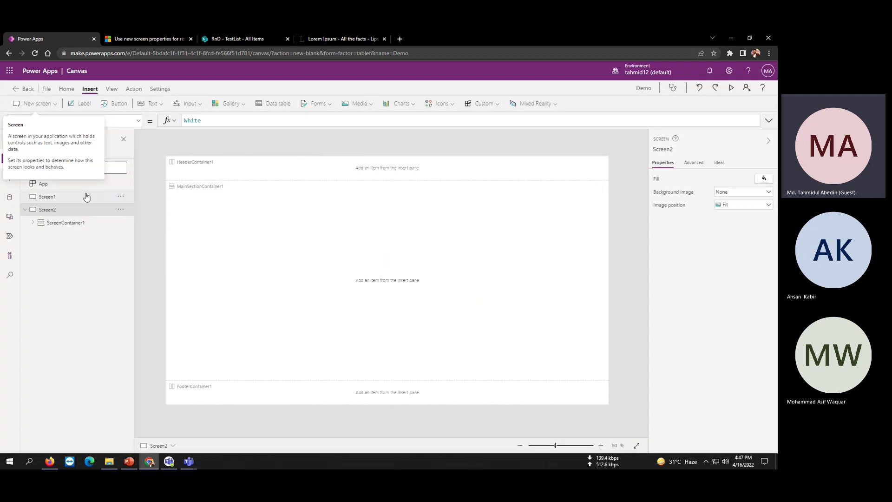
{"action": "left_click", "coordinate": [121, 196]}
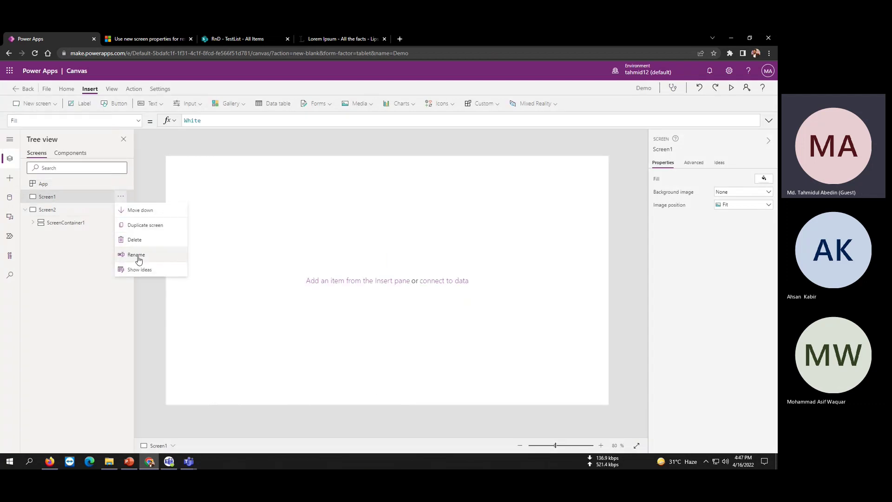
{"action": "left_click", "coordinate": [136, 240]}
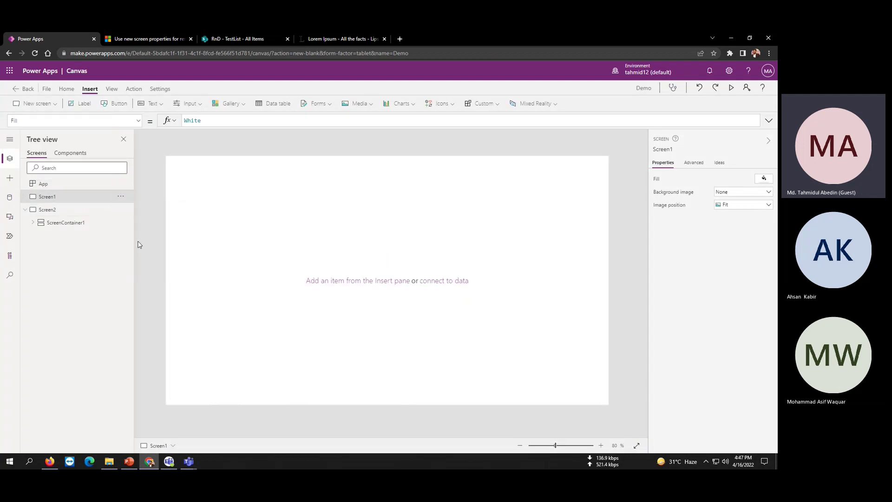
- Rename Screen2 to Home_Screen
{"action": "left_click", "coordinate": [120, 196]}
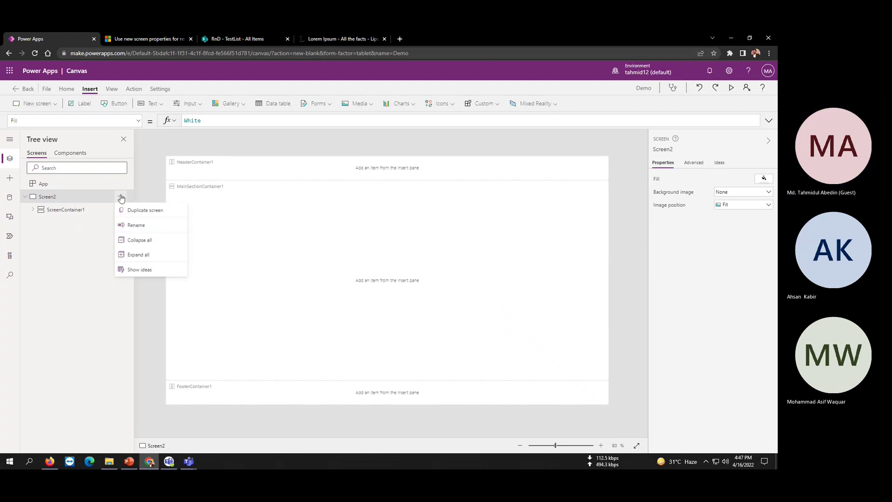
{"action": "left_click", "coordinate": [136, 226]}
{"action": "key", "text": "Home"}
{"action": "type", "text": "HJome"}
{"action": "key", "text": "BackSpace"}
{"action": "key", "text": "BackSpace"}
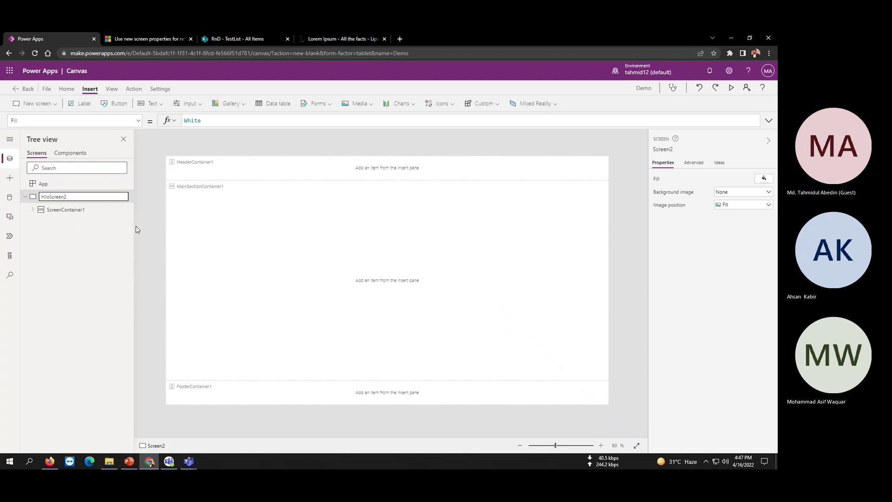
{"action": "type", "text": "om"}
{"action": "key", "text": "Tab"}
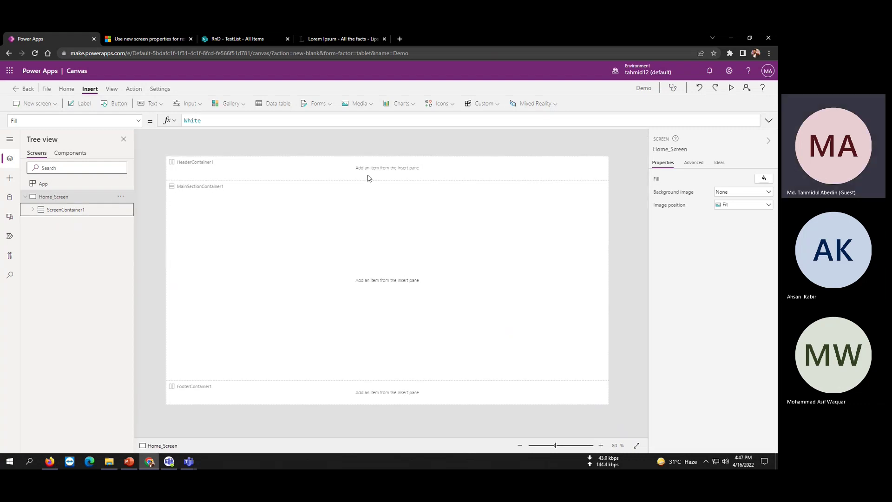
- Insert a label in the header container and set its text to "Demo Deshboard"
{"action": "left_click", "coordinate": [368, 178]}
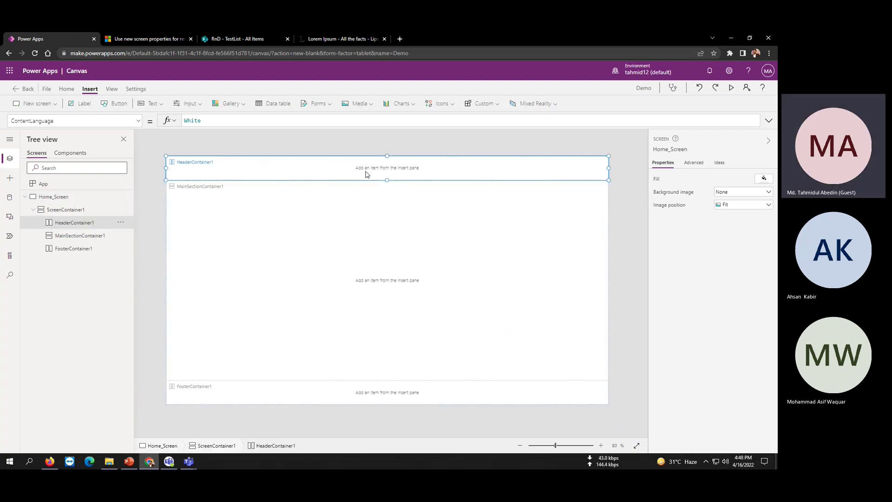
{"action": "left_click", "coordinate": [223, 229]}
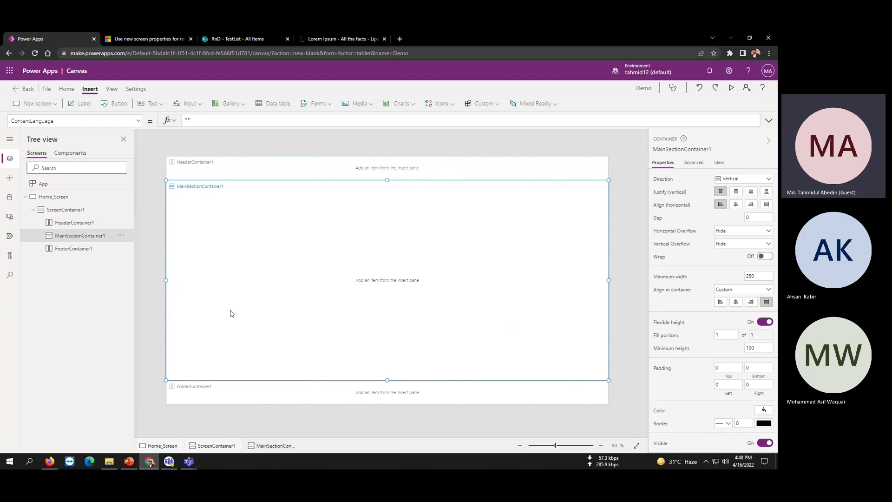
{"action": "left_click", "coordinate": [214, 396]}
{"action": "left_click", "coordinate": [267, 312]}
{"action": "left_click", "coordinate": [236, 171]}
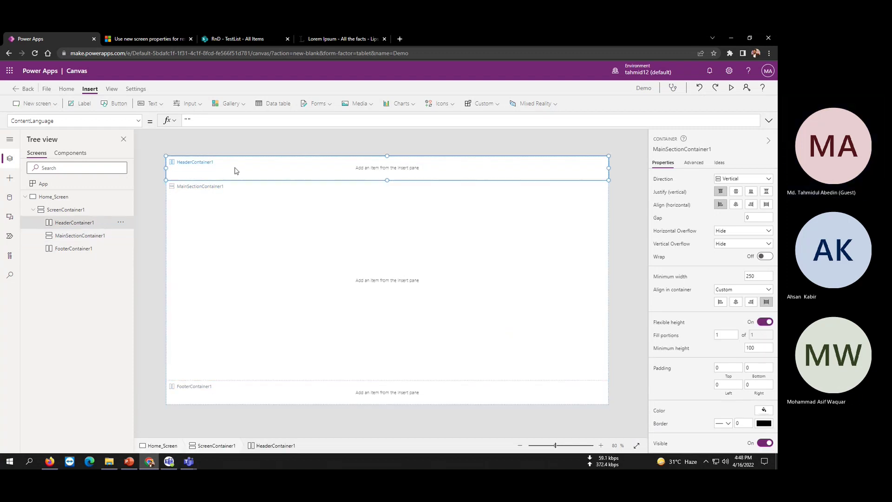
{"action": "left_click", "coordinate": [88, 107]}
{"action": "double_click", "coordinate": [188, 163]}
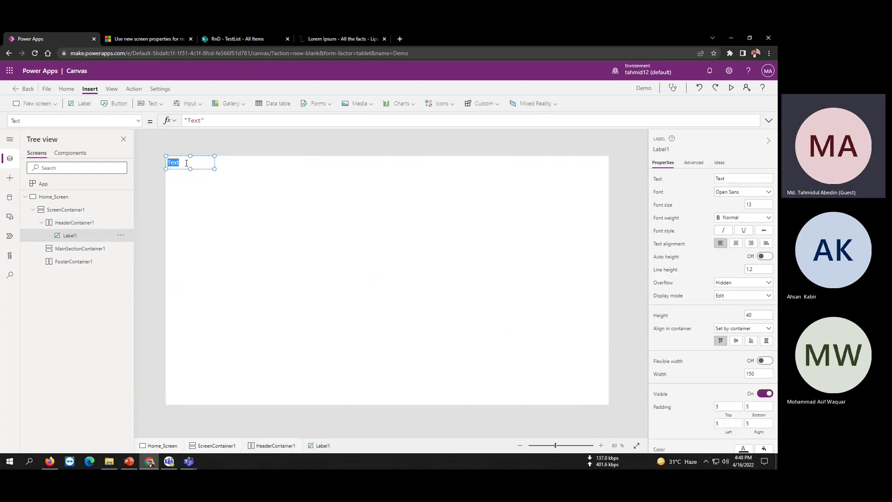
{"action": "type", "text": "Demo Deshboard"}
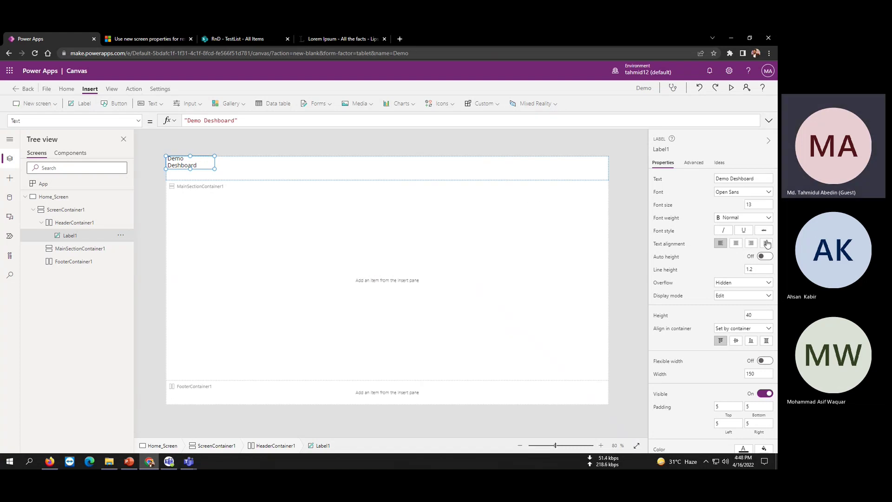
- Center the "Demo Deshboard" label's text and set the header container to center its content horizontally and stretch it vertically
{"action": "left_click", "coordinate": [736, 244]}
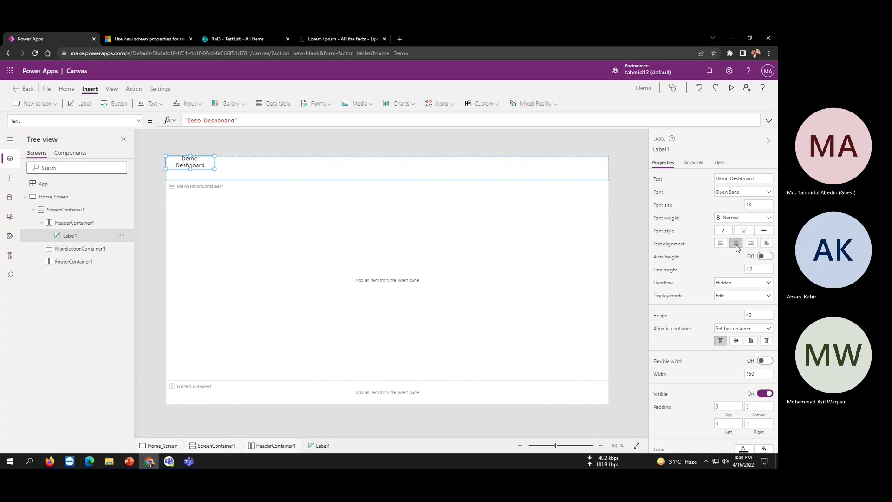
{"action": "left_click", "coordinate": [288, 177]}
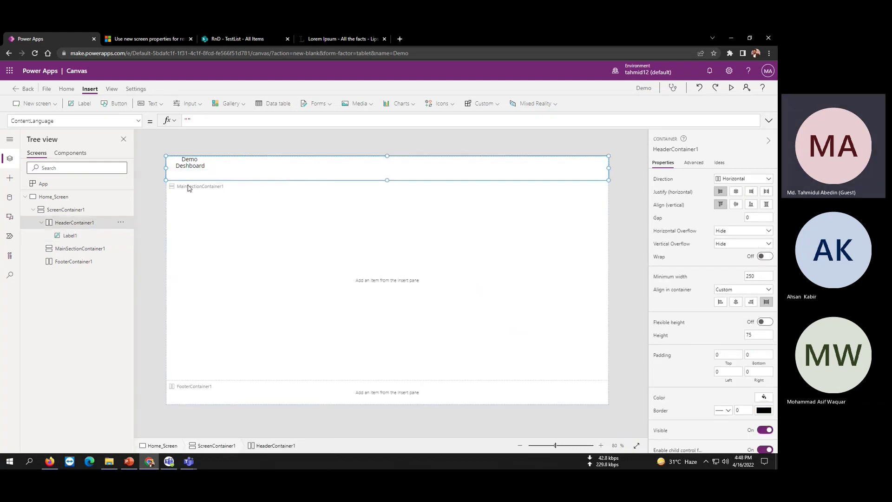
{"action": "left_click", "coordinate": [737, 192]}
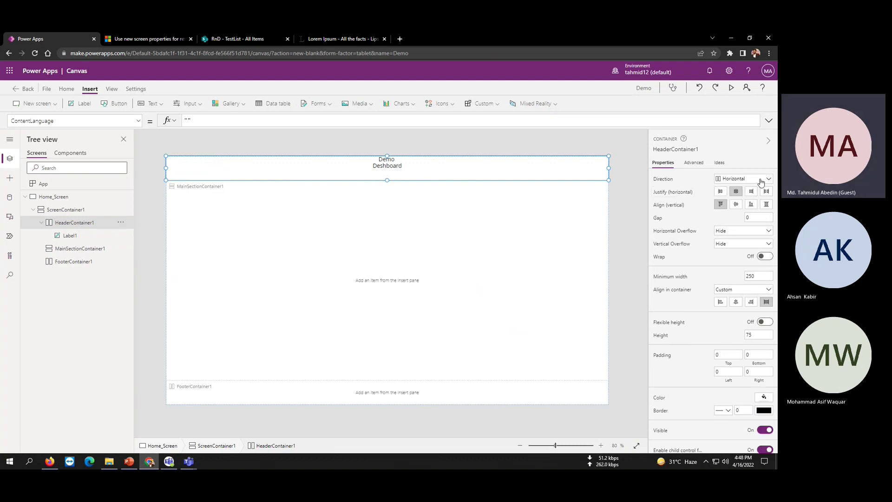
{"action": "left_click", "coordinate": [767, 205]}
{"action": "left_click", "coordinate": [400, 174]}
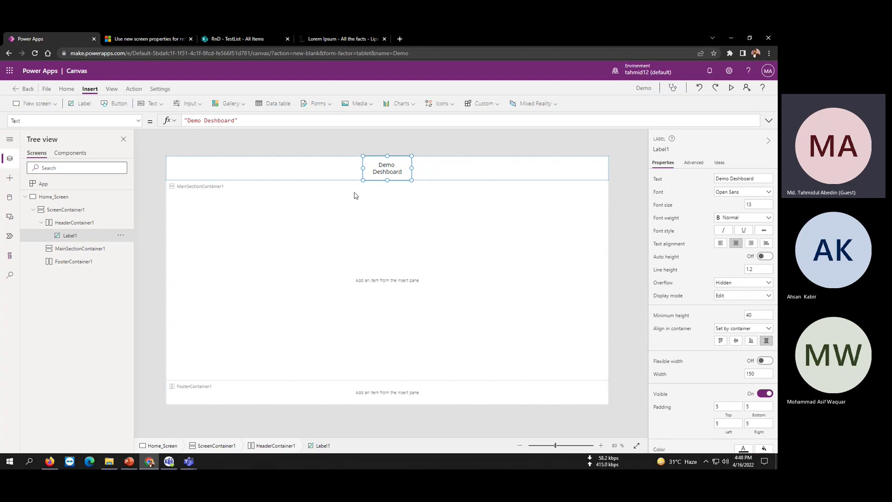
- Insert a second label in the header container and set its text formula to "Welcome " & User().FullName
{"action": "left_click", "coordinate": [454, 170]}
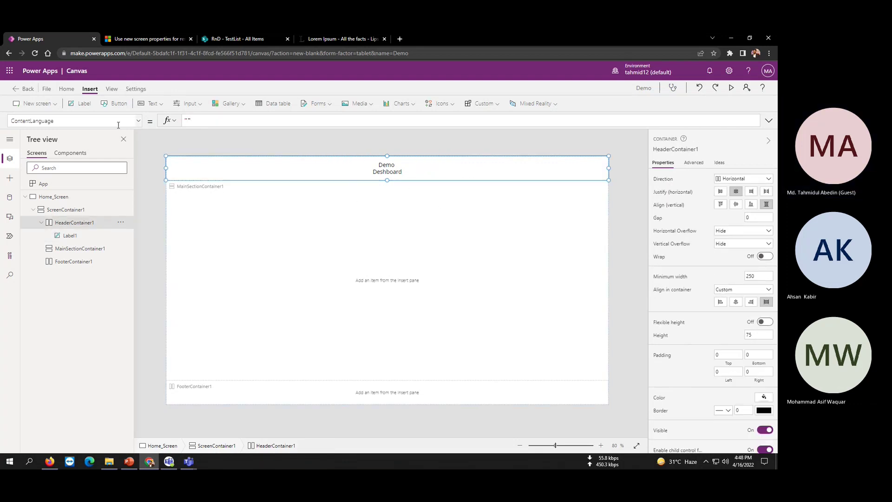
{"action": "left_click", "coordinate": [81, 106]}
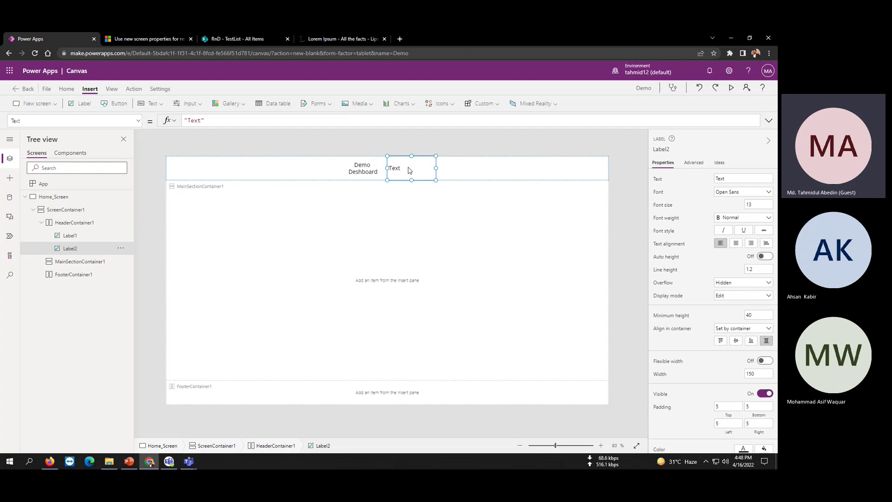
{"action": "double_click", "coordinate": [405, 170]}
{"action": "type", "text": "Welcome"}
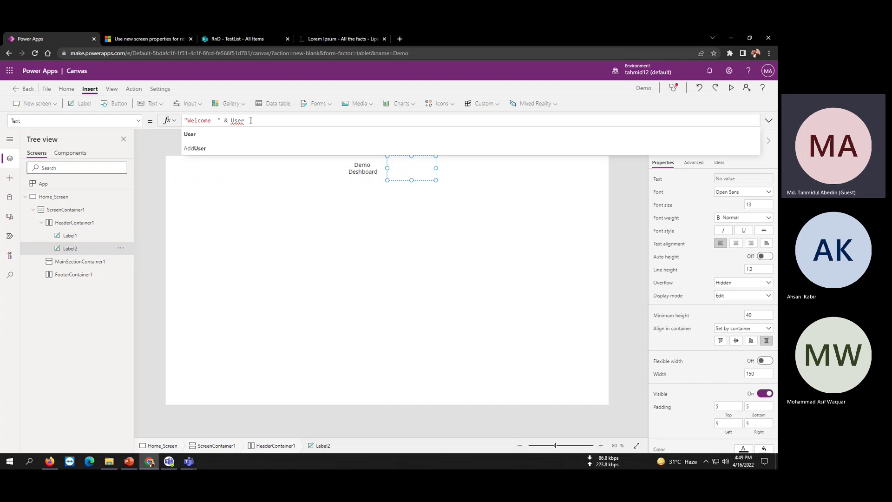
{"action": "type", "text": "()"}
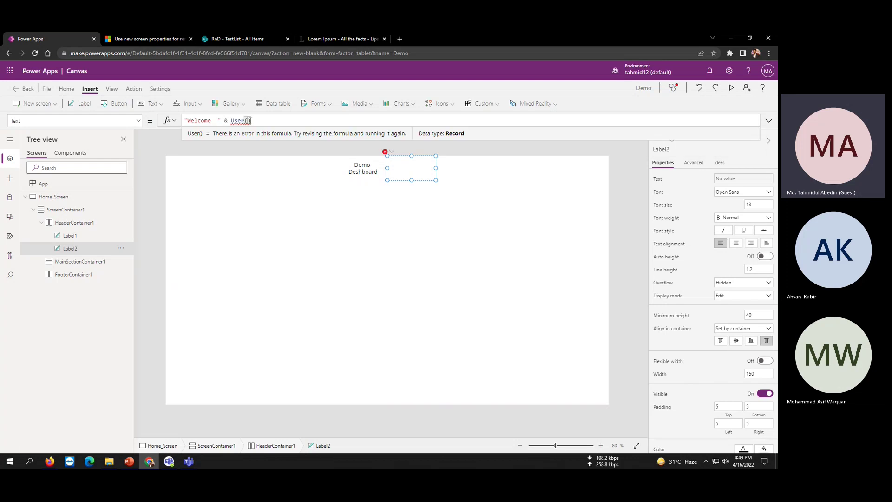
{"action": "type", "text": "."}
{"action": "key", "text": "Down"}
{"action": "key", "text": "Down"}
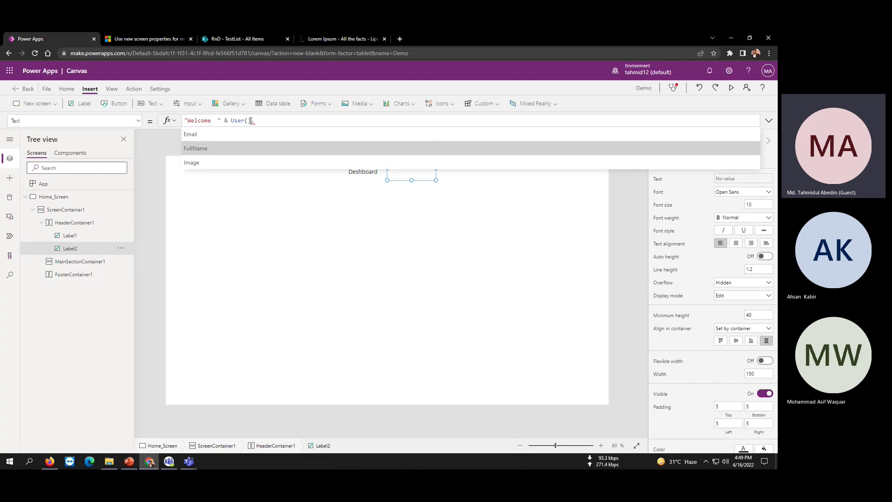
{"action": "key", "text": "Up"}
{"action": "key", "text": "Down"}
{"action": "key", "text": "Tab"}
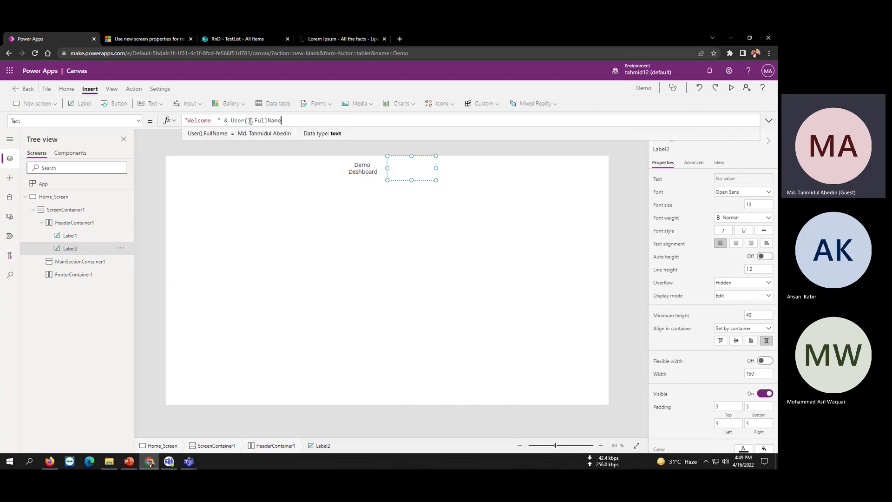
{"action": "left_click", "coordinate": [275, 152]}
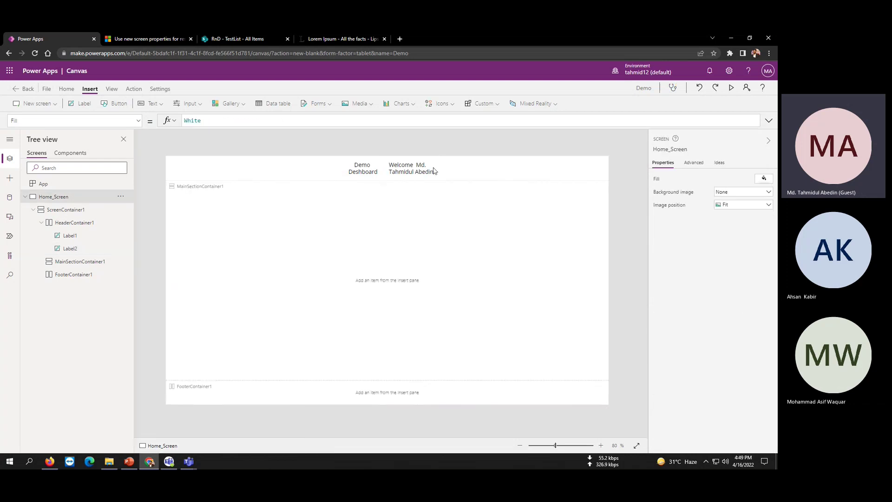
- Turn on flexible width for both header labels and center the welcome label's text
{"action": "left_click", "coordinate": [433, 171]}
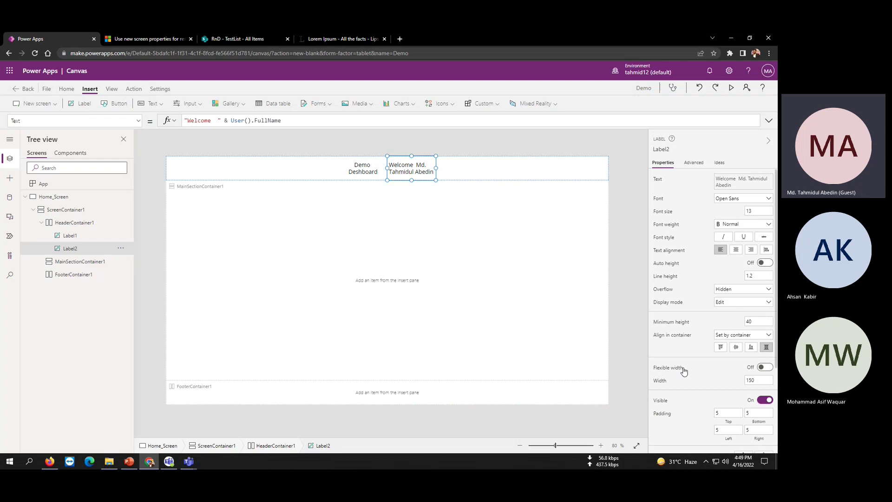
{"action": "left_click", "coordinate": [771, 370]}
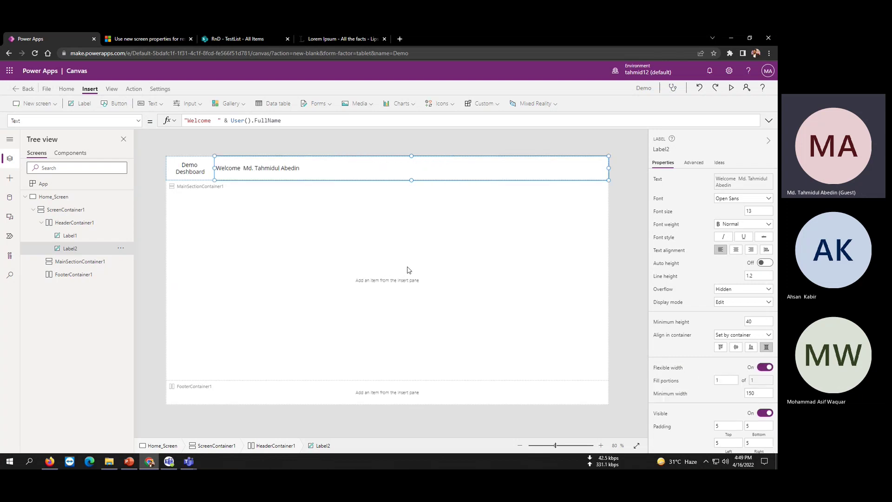
{"action": "left_click", "coordinate": [189, 172]}
{"action": "left_click", "coordinate": [765, 361]}
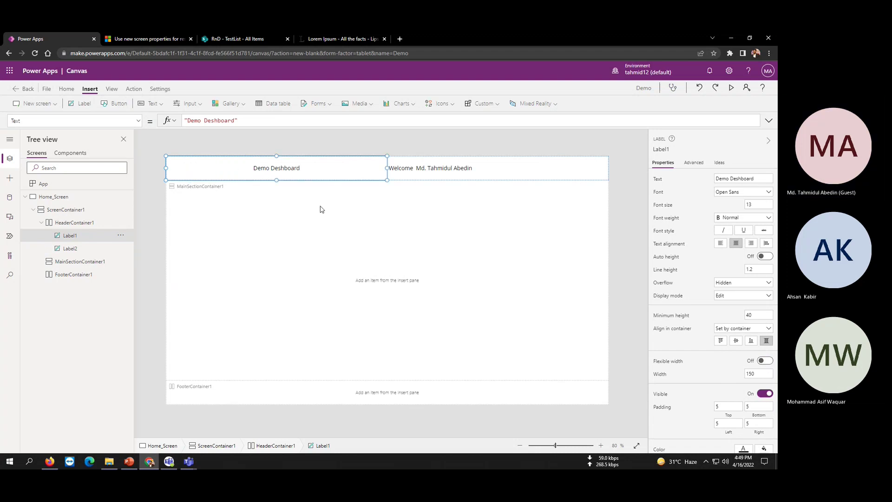
{"action": "left_click", "coordinate": [495, 176]}
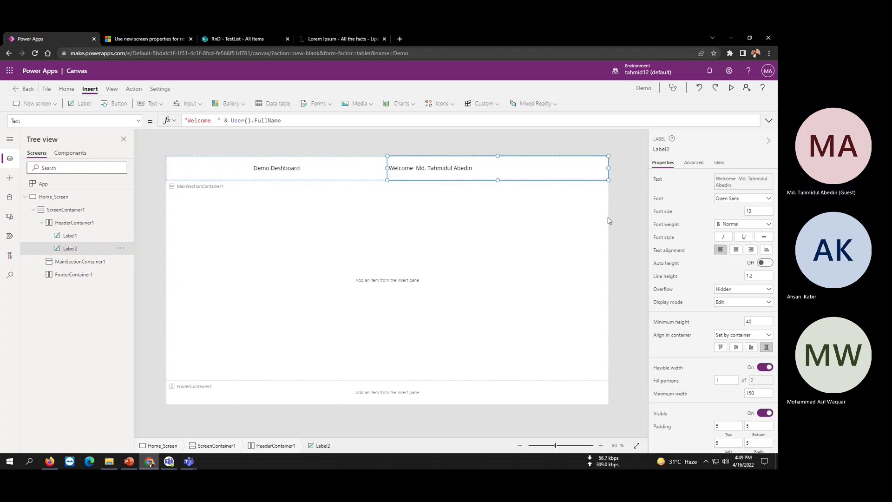
{"action": "left_click", "coordinate": [736, 250]}
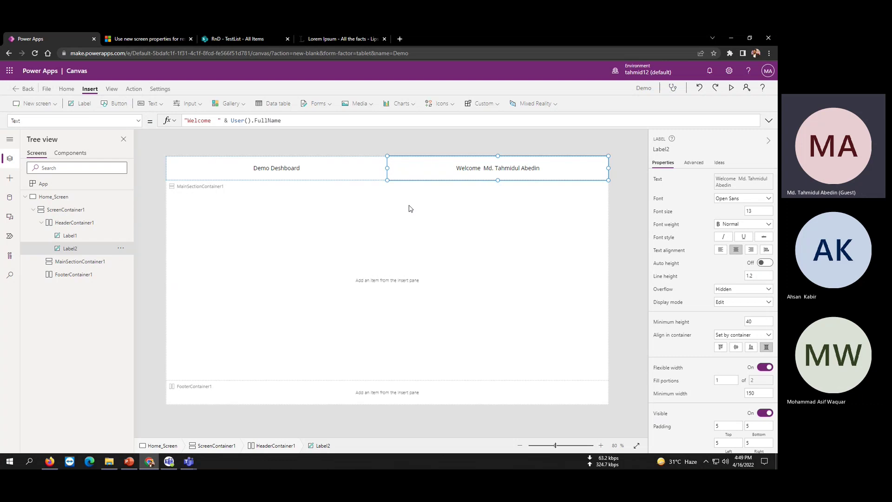
- Set the "Demo Deshboard" label's fill portions to 2
{"action": "left_click", "coordinate": [249, 166]}
{"action": "left_click", "coordinate": [429, 175]}
{"action": "left_click", "coordinate": [379, 167]}
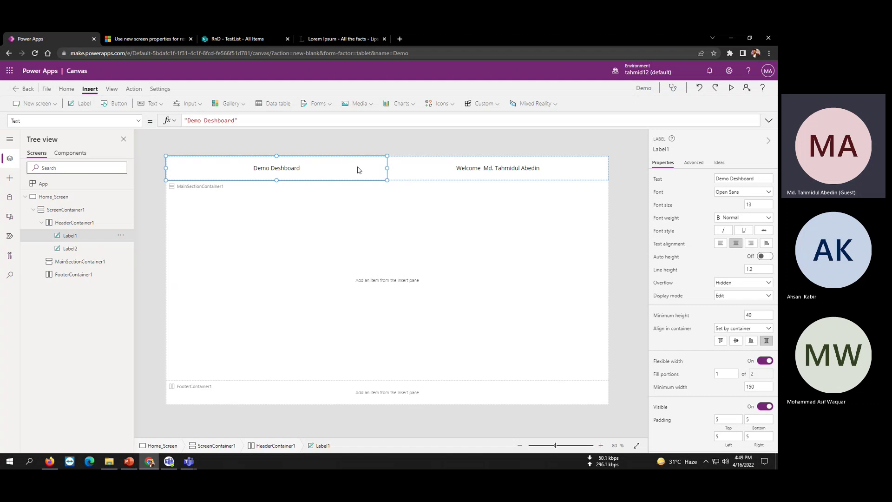
{"action": "left_click", "coordinate": [440, 168]}
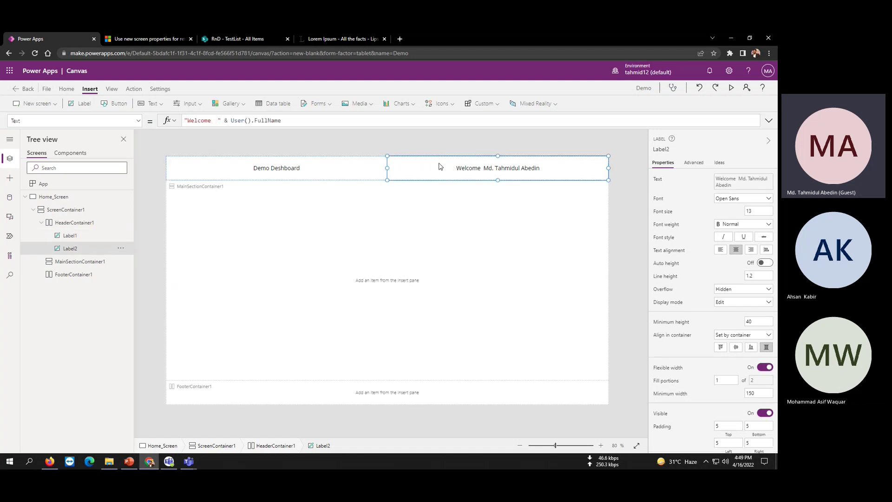
{"action": "left_click", "coordinate": [373, 173]}
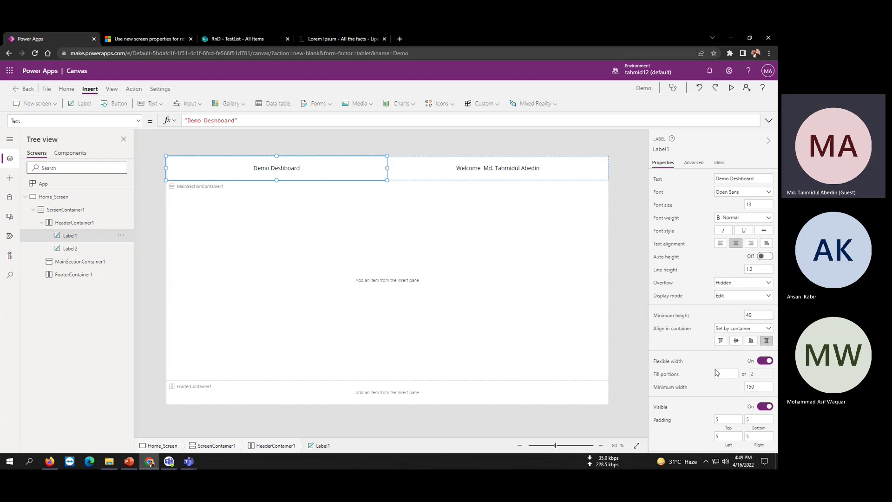
{"action": "left_click", "coordinate": [730, 373]}
{"action": "type", "text": "2"}
{"action": "left_click", "coordinate": [691, 343]}
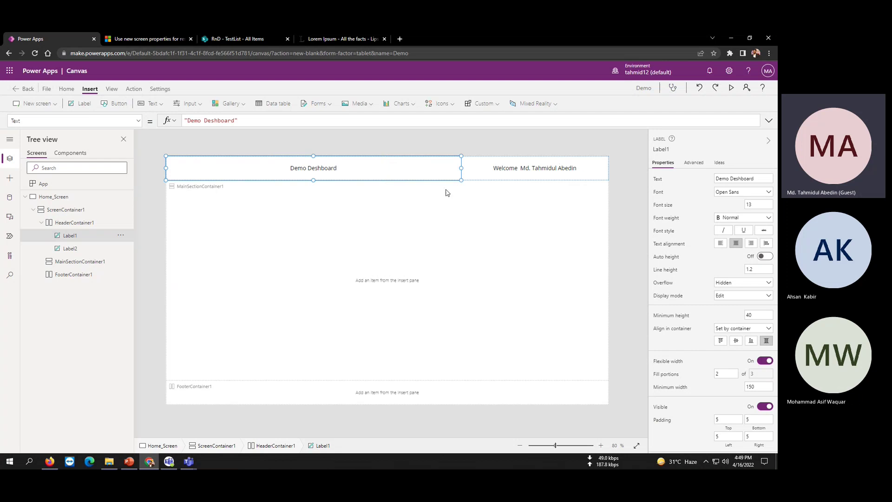
- Fill the "Demo Deshboard" label with the blue theme color RGBA(56, 96, 178, 1)
{"action": "left_click", "coordinate": [196, 197]}
{"action": "left_click", "coordinate": [270, 166]}
{"action": "left_click", "coordinate": [67, 89]}
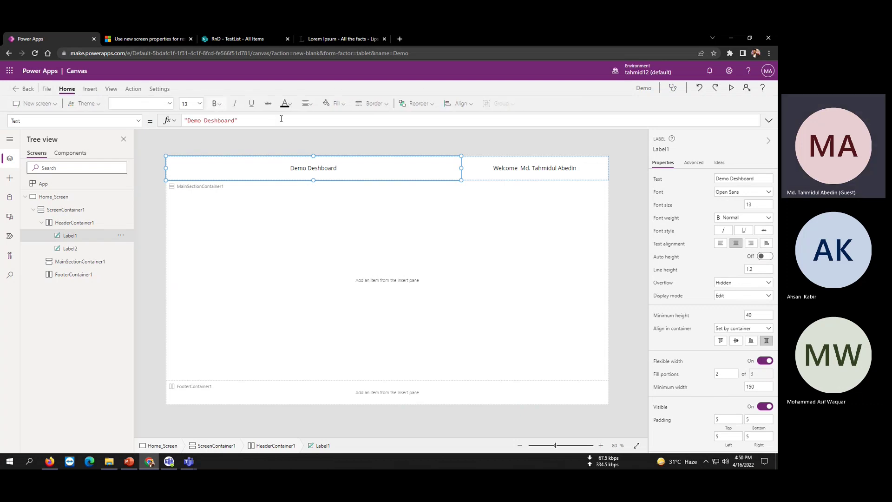
{"action": "left_click", "coordinate": [339, 104]}
{"action": "left_click", "coordinate": [343, 148]}
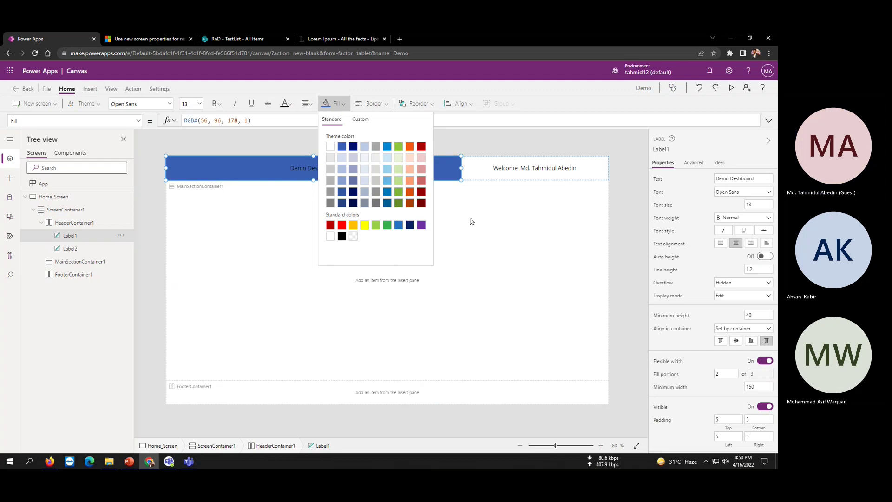
{"action": "left_click", "coordinate": [480, 222]}
- Give the welcome label white text and the blue fill RGBA(56, 96, 178, 1)
{"action": "left_click", "coordinate": [481, 168]}
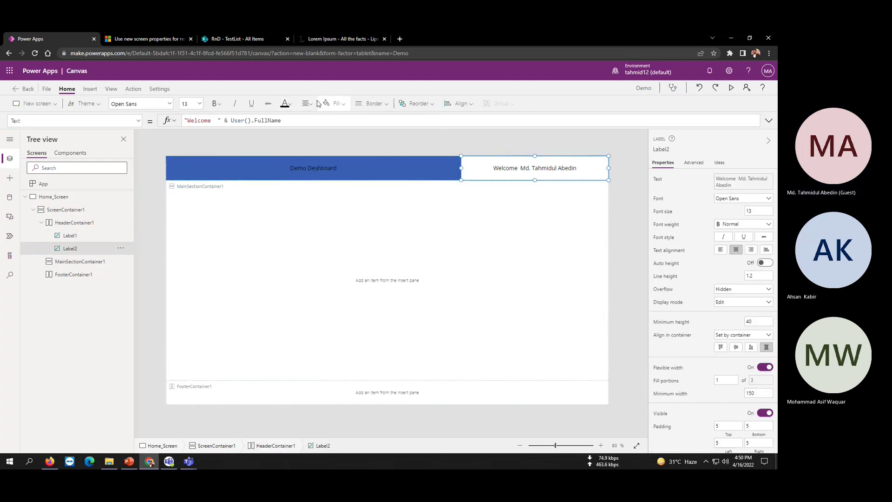
{"action": "left_click", "coordinate": [286, 104]}
{"action": "left_click", "coordinate": [289, 145]}
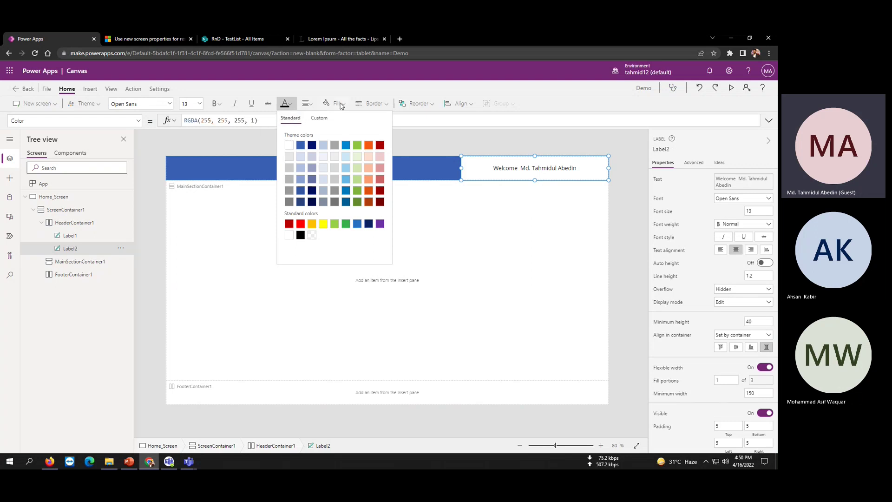
{"action": "left_click", "coordinate": [339, 104]}
{"action": "left_click", "coordinate": [341, 146]}
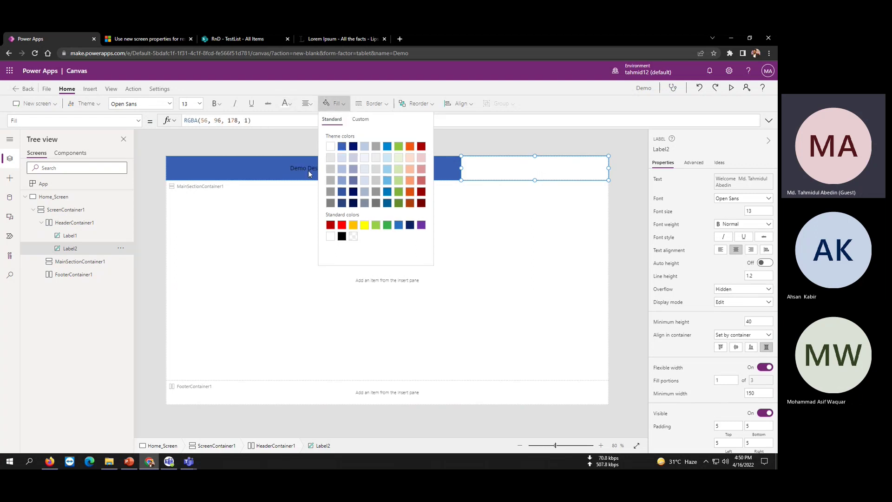
- Change the "Demo Deshboard" label's text color to white
{"action": "left_click", "coordinate": [308, 170]}
{"action": "left_click", "coordinate": [286, 104]}
{"action": "left_click", "coordinate": [288, 145]}
{"action": "left_click", "coordinate": [428, 231]}
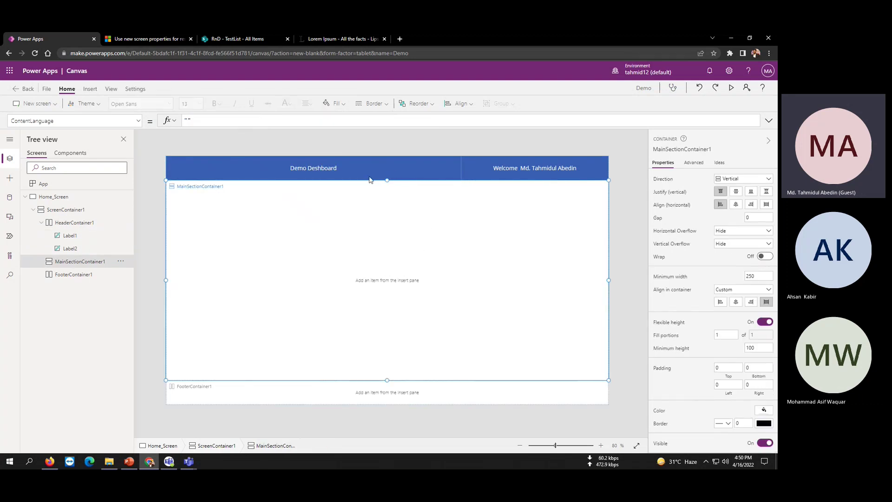
- Preview the app while narrowing and widening the browser window to check the header's responsiveness, and return to the maximized editor
{"action": "left_click", "coordinate": [732, 89]}
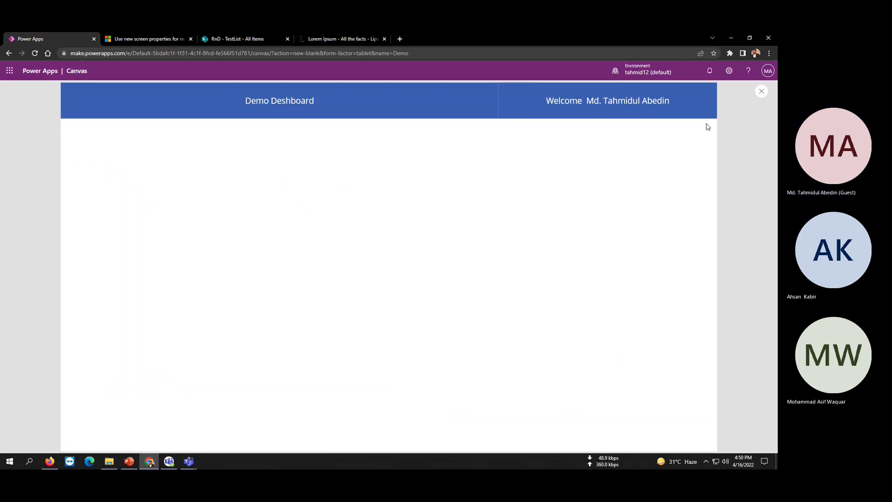
{"action": "left_click", "coordinate": [744, 37]}
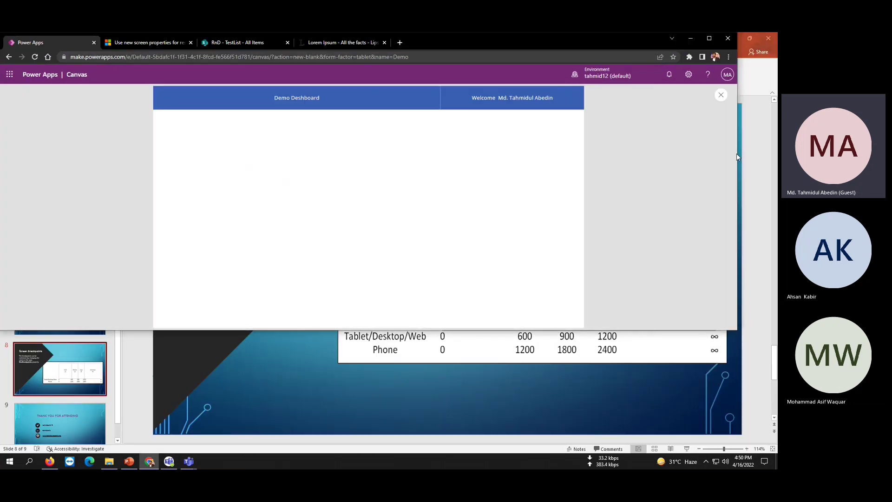
{"action": "left_click_drag", "start_coordinate": [737, 153], "coordinate": [386, 213]}
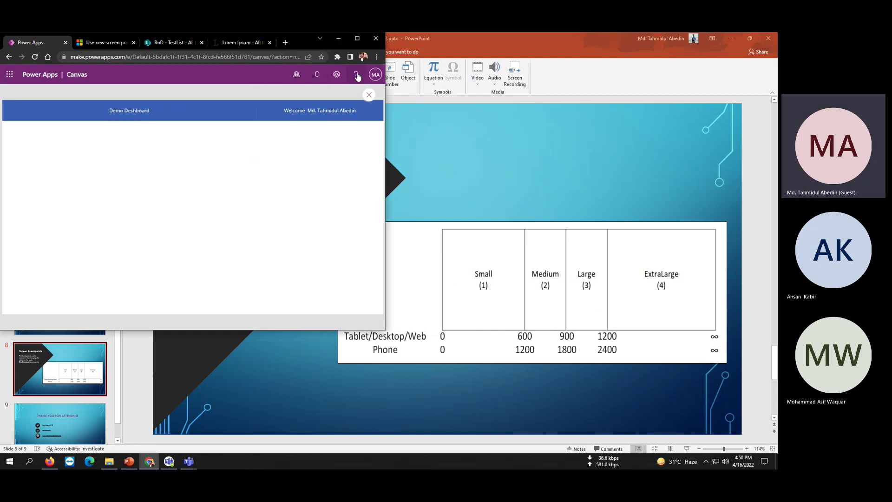
{"action": "left_click_drag", "start_coordinate": [386, 124], "coordinate": [577, 126]}
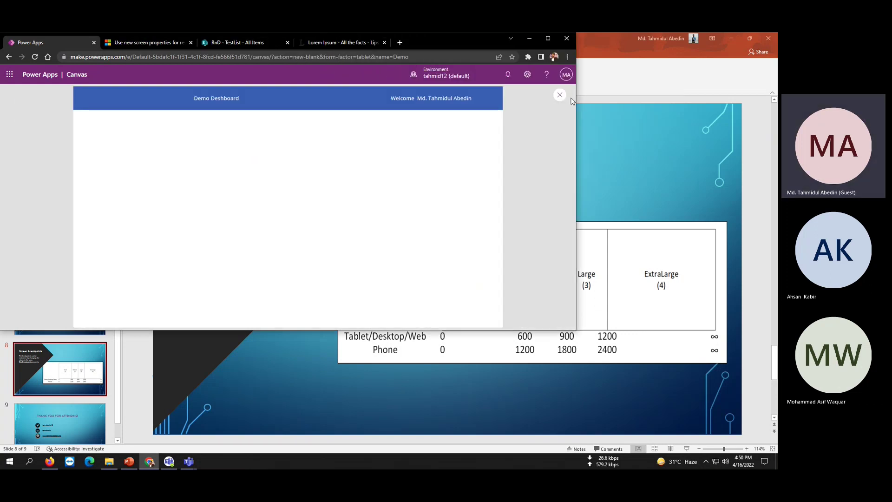
{"action": "left_click", "coordinate": [560, 94]}
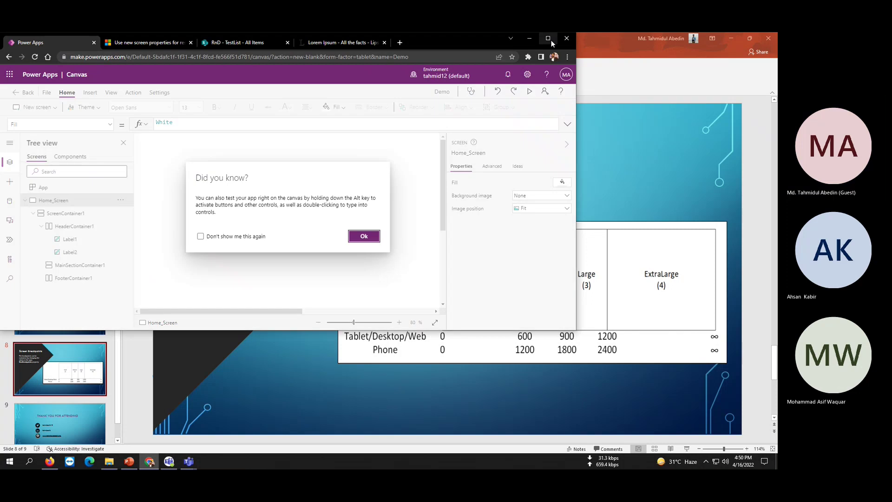
{"action": "left_click", "coordinate": [551, 40]}
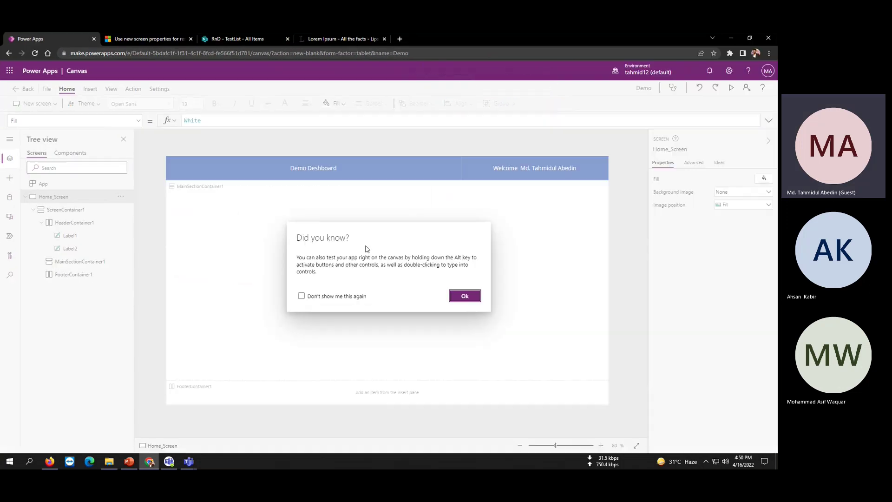
{"action": "left_click", "coordinate": [465, 299]}
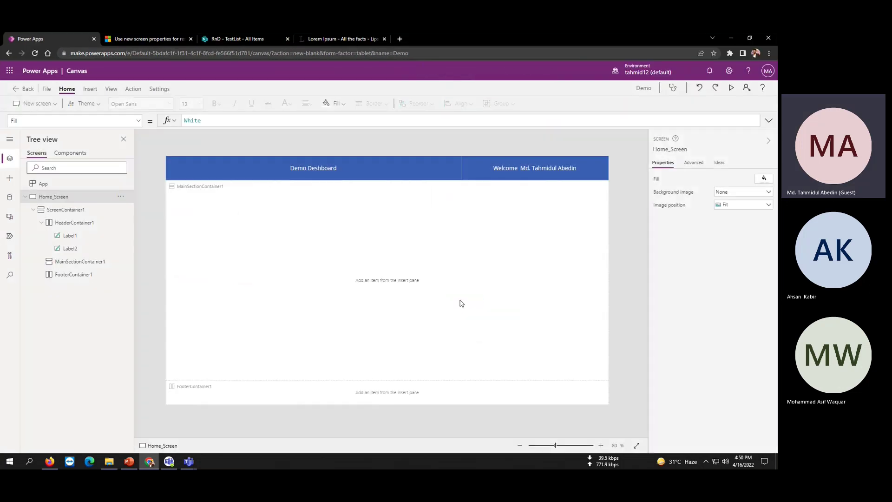
- Turn off Scale to fit in the app's display settings and return to the canvas
{"action": "left_click", "coordinate": [47, 88]}
{"action": "left_click", "coordinate": [20, 179]}
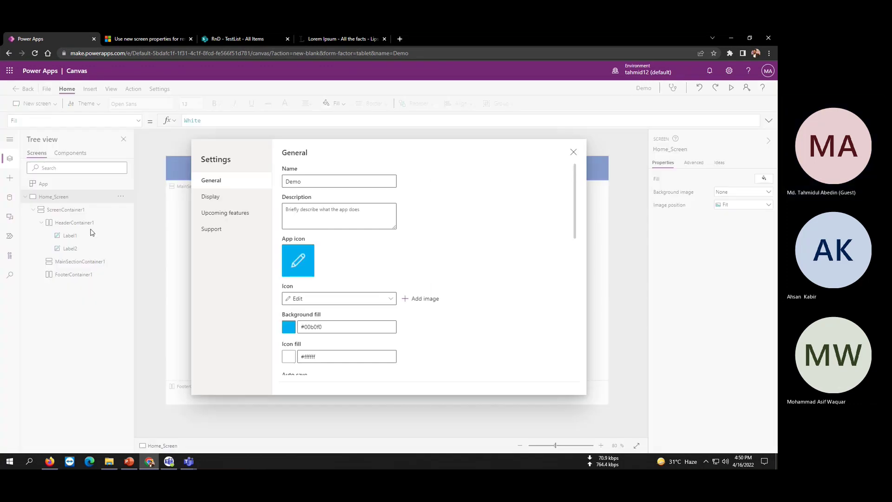
{"action": "left_click_drag", "start_coordinate": [575, 183], "coordinate": [562, 281]}
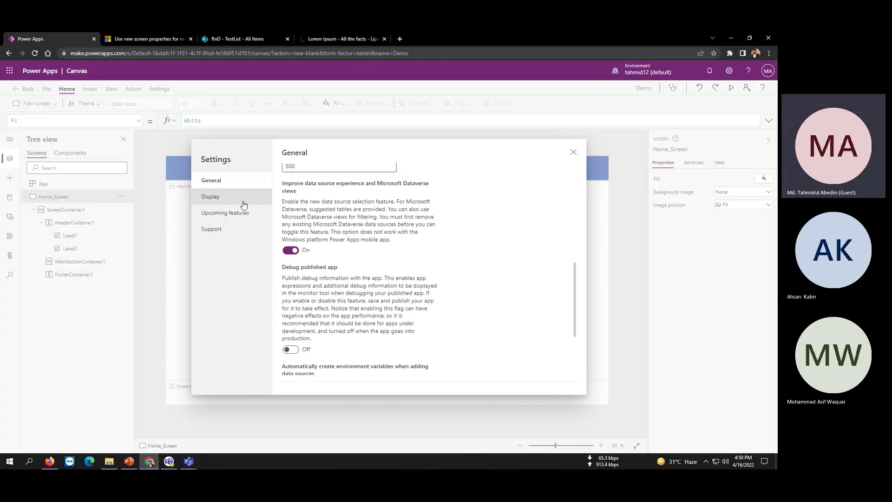
{"action": "left_click", "coordinate": [221, 203]}
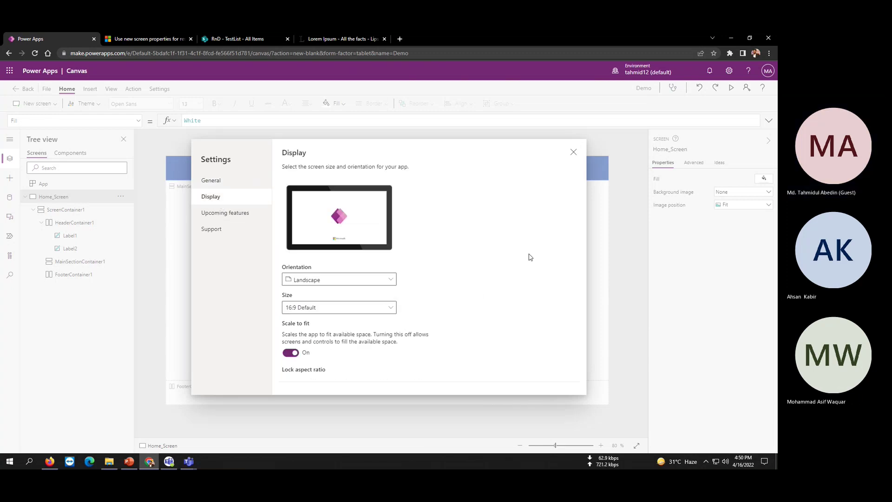
{"action": "left_click", "coordinate": [291, 352]}
{"action": "left_click_drag", "start_coordinate": [575, 213], "coordinate": [563, 281]}
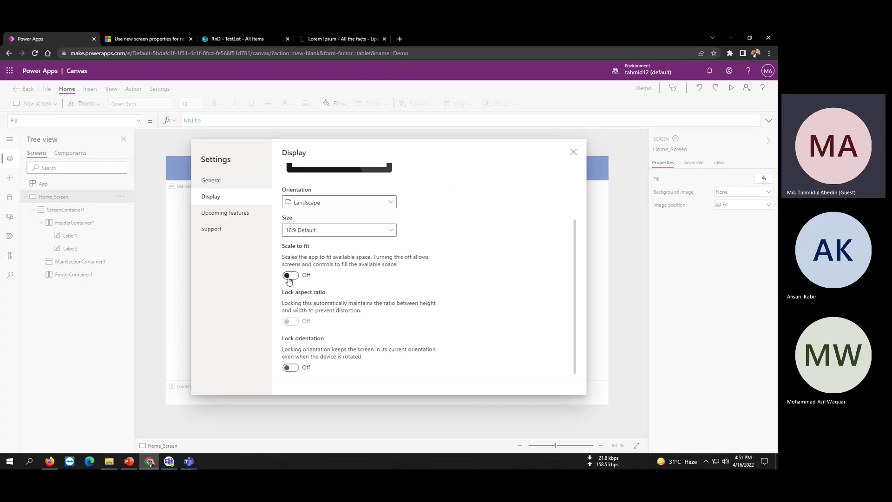
{"action": "left_click", "coordinate": [573, 153]}
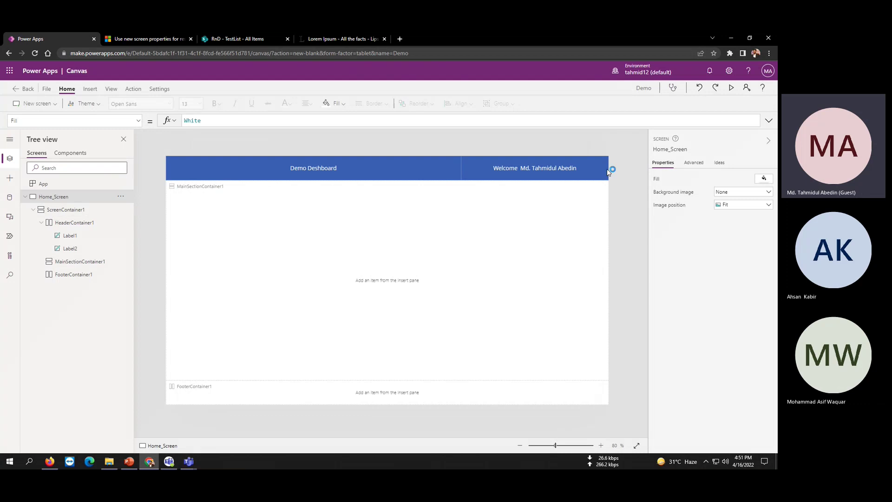
- Preview the app in a narrower, taller browser window to check how the header adapts, and maximize the window again
{"action": "left_click", "coordinate": [732, 89]}
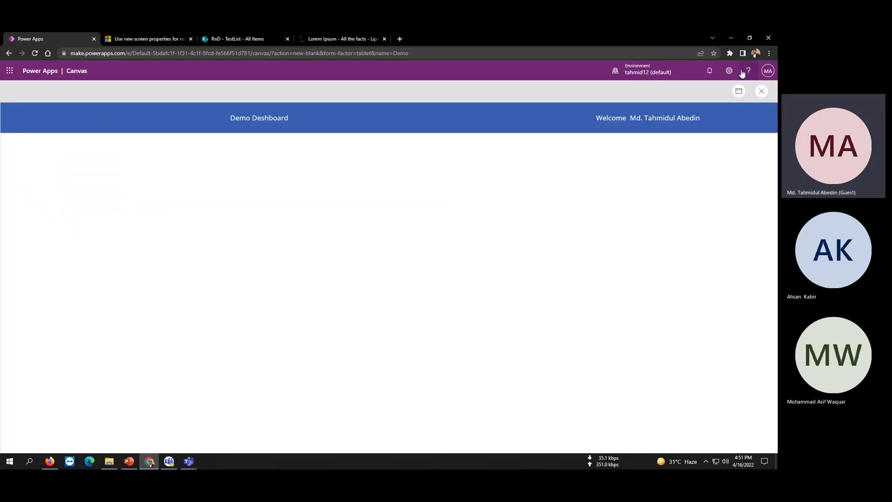
{"action": "left_click", "coordinate": [750, 38]}
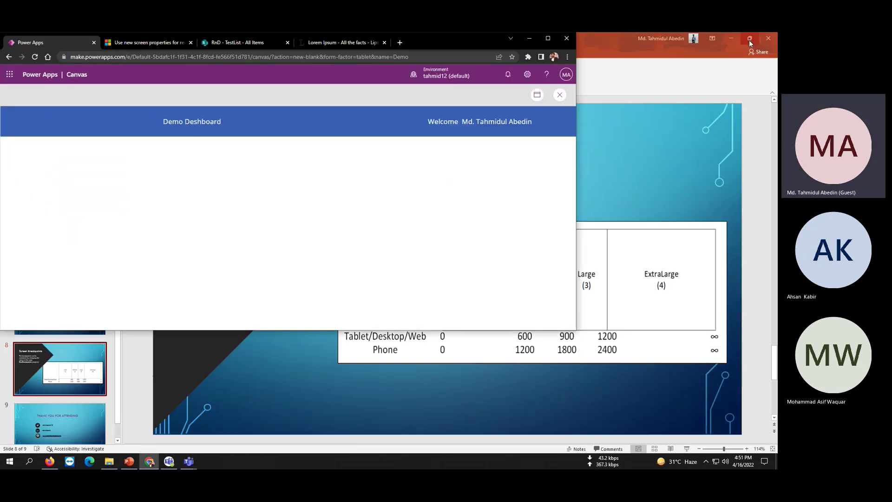
{"action": "left_click_drag", "start_coordinate": [576, 207], "coordinate": [125, 293]}
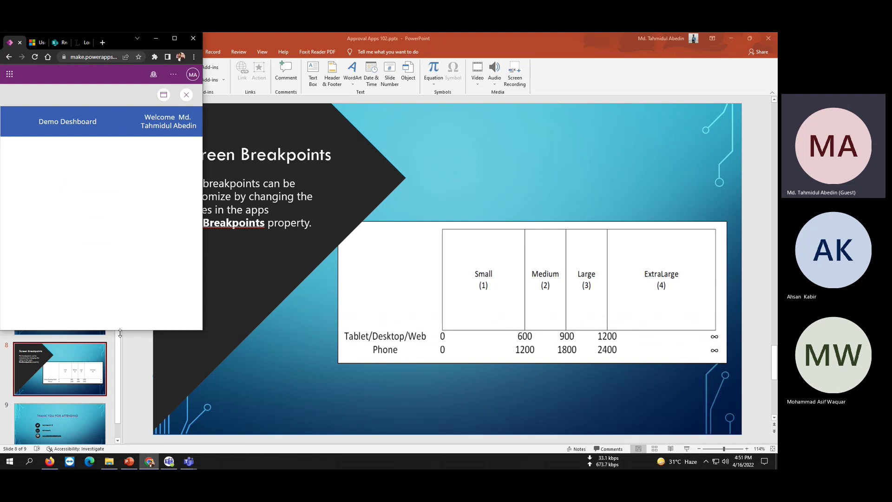
{"action": "left_click_drag", "start_coordinate": [121, 330], "coordinate": [121, 422]}
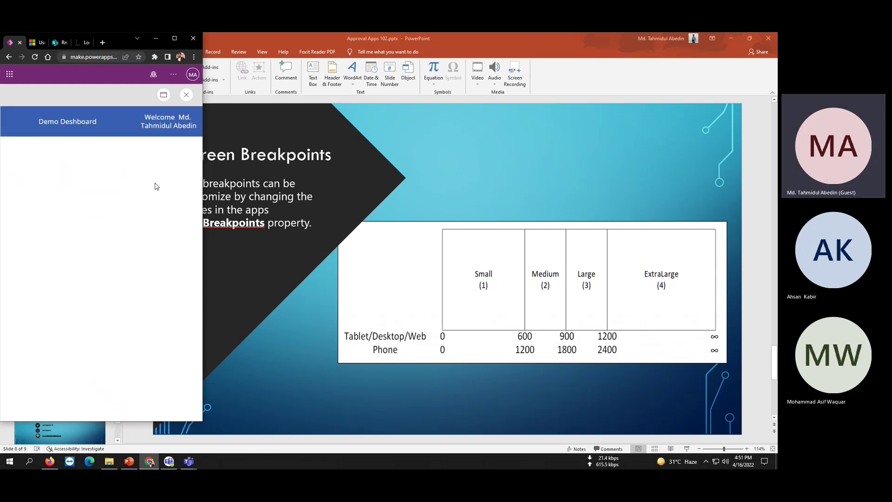
{"action": "left_click", "coordinate": [175, 38]}
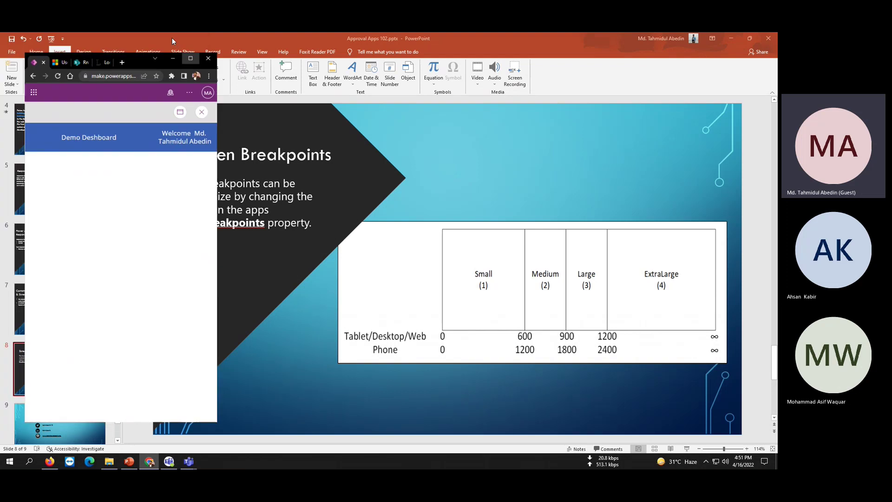
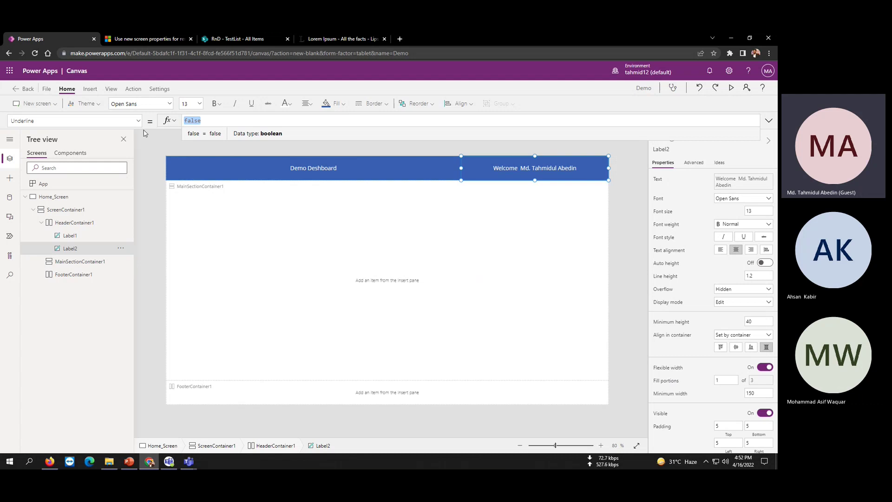
- Set the welcome label's Visible property to the formula Home_Screen.Size<>1
{"action": "left_click", "coordinate": [138, 121]}
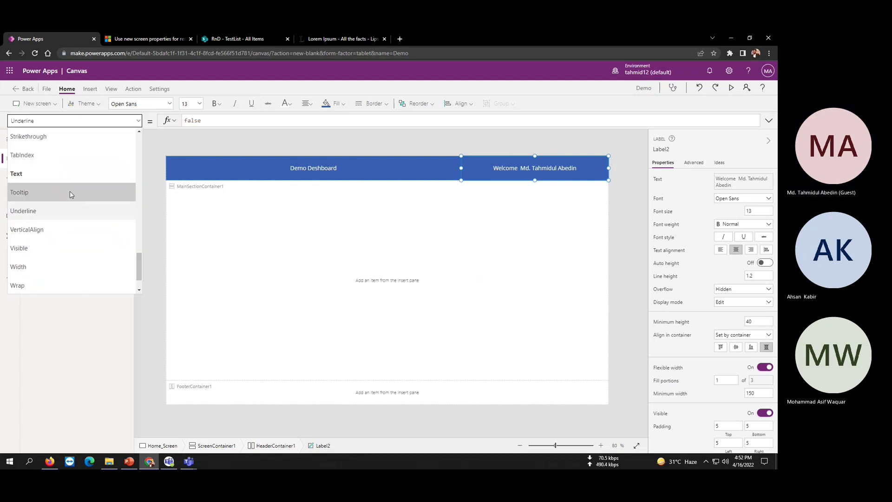
{"action": "left_click", "coordinate": [90, 247]}
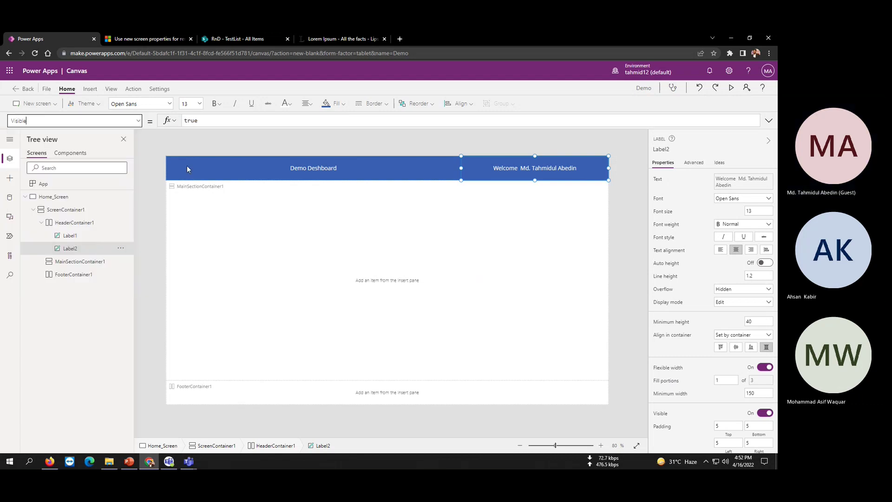
{"action": "left_click", "coordinate": [201, 120]}
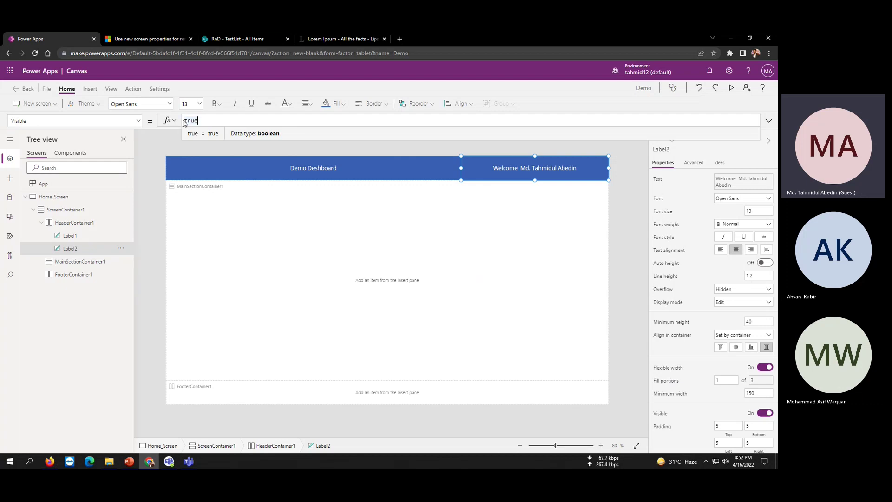
{"action": "double_click", "coordinate": [184, 121]}
{"action": "key", "text": "BackSpace"}
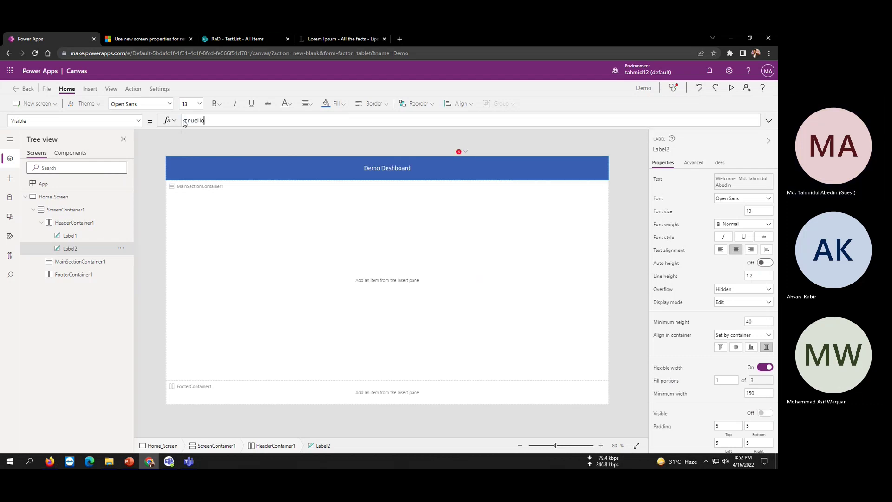
{"action": "type", "text": "Home"}
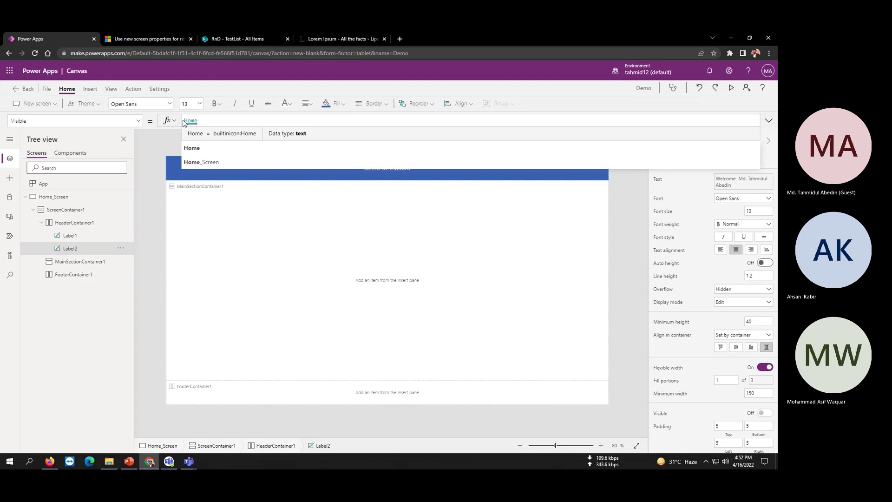
{"action": "left_click", "coordinate": [207, 165]}
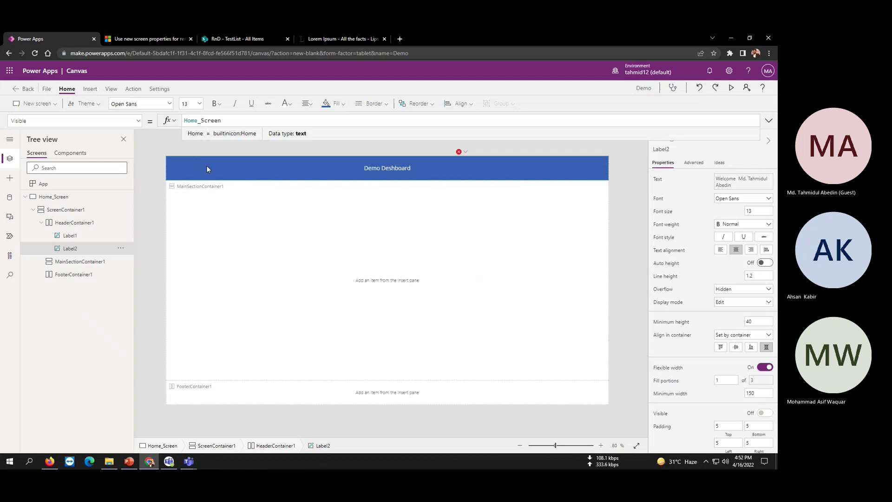
{"action": "type", "text": ".s"}
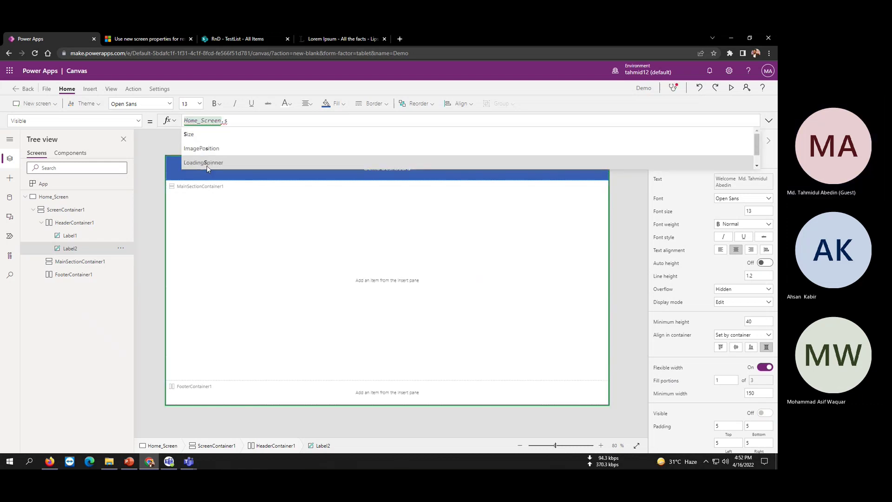
{"action": "left_click", "coordinate": [211, 135]}
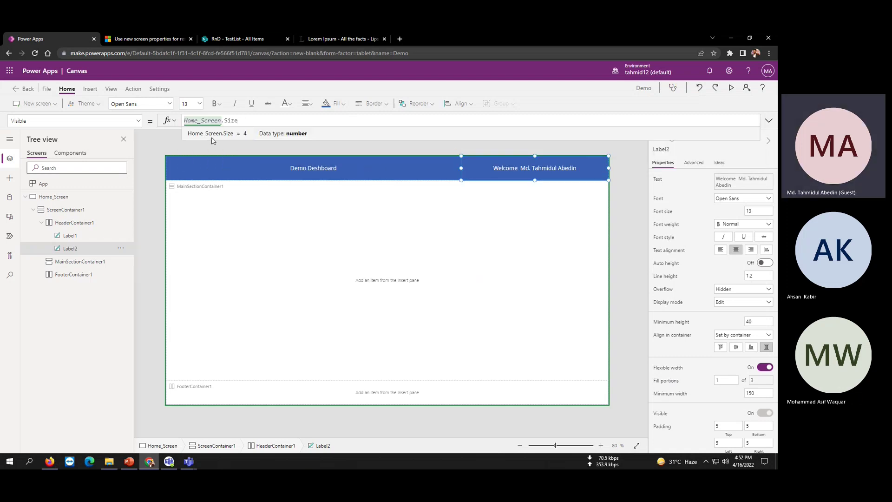
{"action": "key", "text": "BackSpace"}
{"action": "key", "text": "BackSpace"}
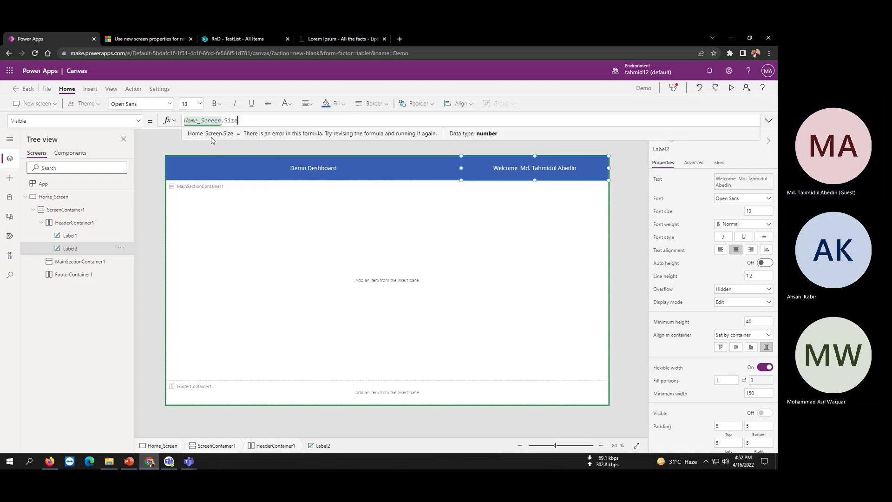
{"action": "type", "text": "<>1"}
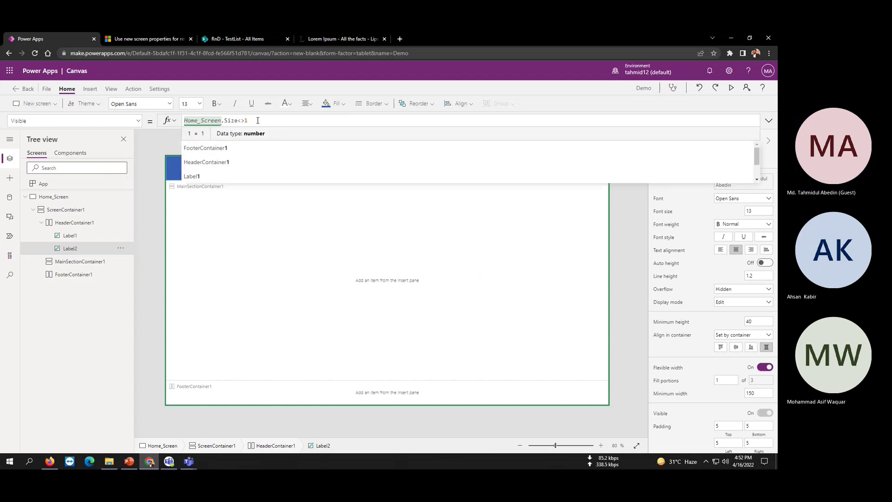
{"action": "left_click", "coordinate": [169, 146]}
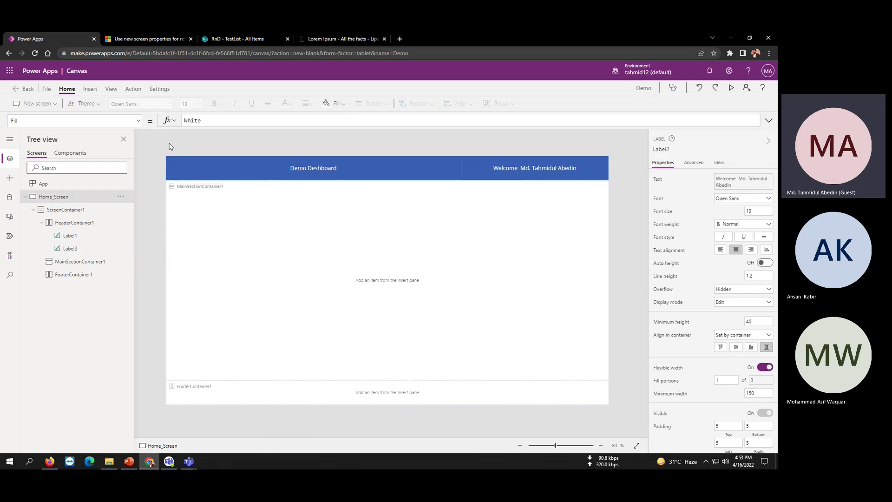
- Preview the app in a narrow and a maximized browser window to test the welcome label's visibility, and return to the editor
{"action": "left_click", "coordinate": [488, 159]}
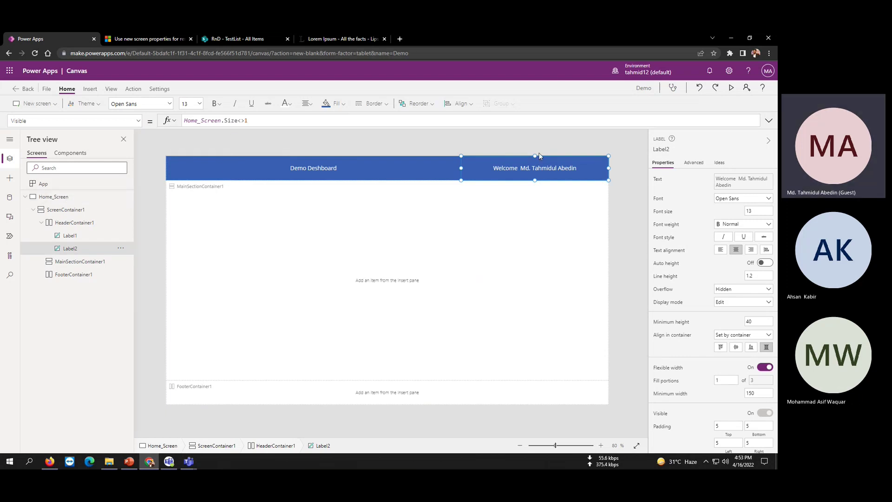
{"action": "left_click", "coordinate": [731, 88]}
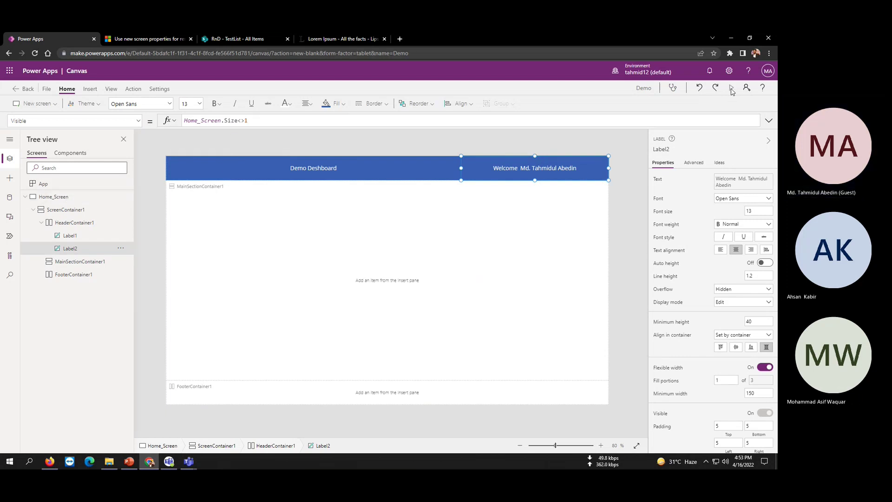
{"action": "left_click", "coordinate": [750, 39]}
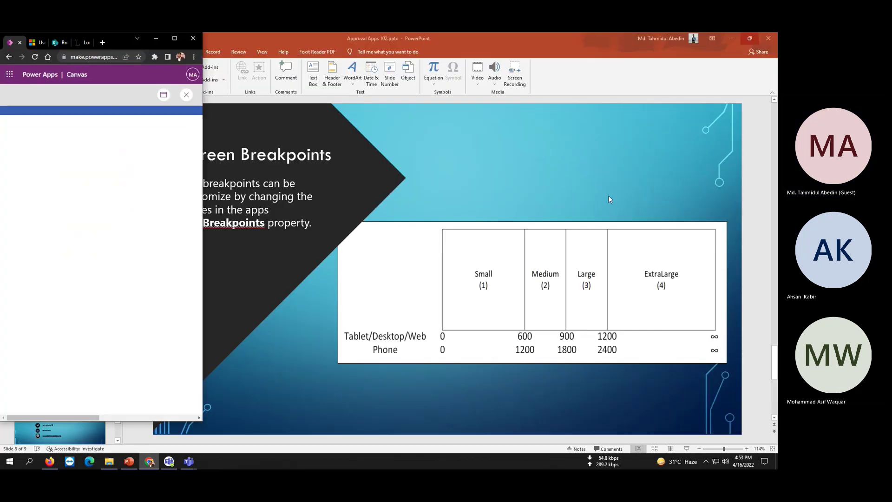
{"action": "left_click_drag", "start_coordinate": [205, 176], "coordinate": [203, 214]}
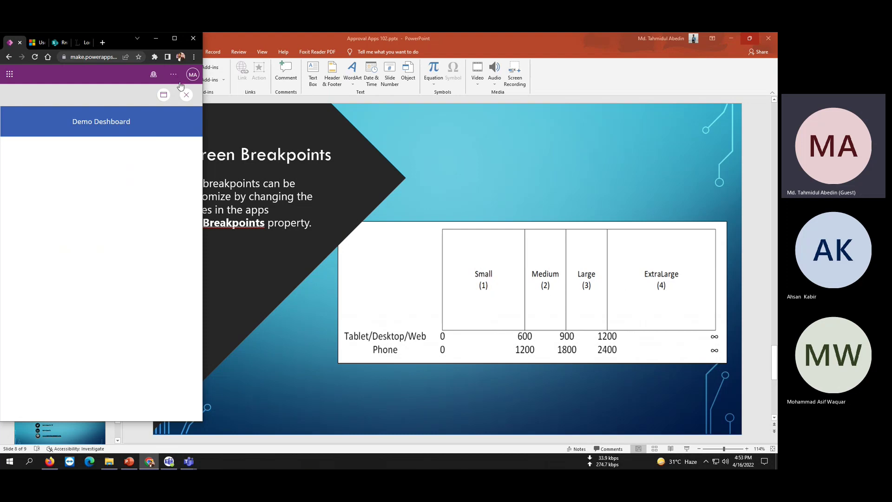
{"action": "left_click", "coordinate": [174, 38]}
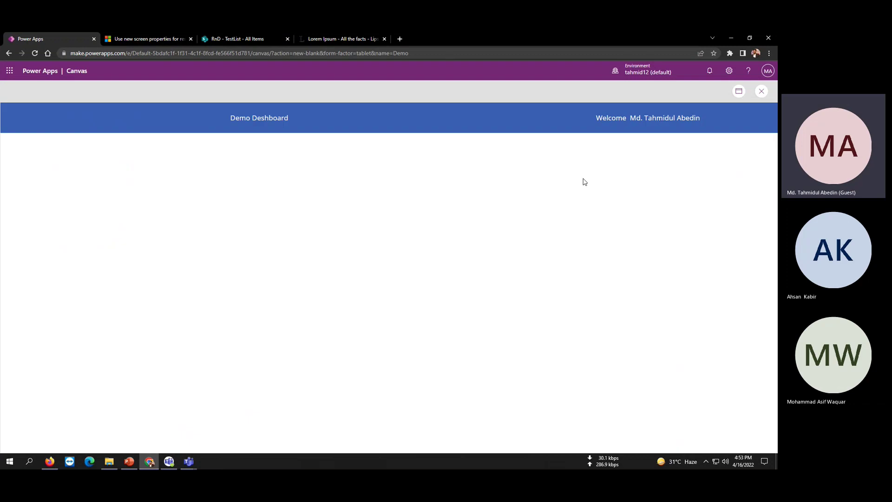
{"action": "left_click", "coordinate": [762, 92]}
{"action": "left_click", "coordinate": [465, 295]}
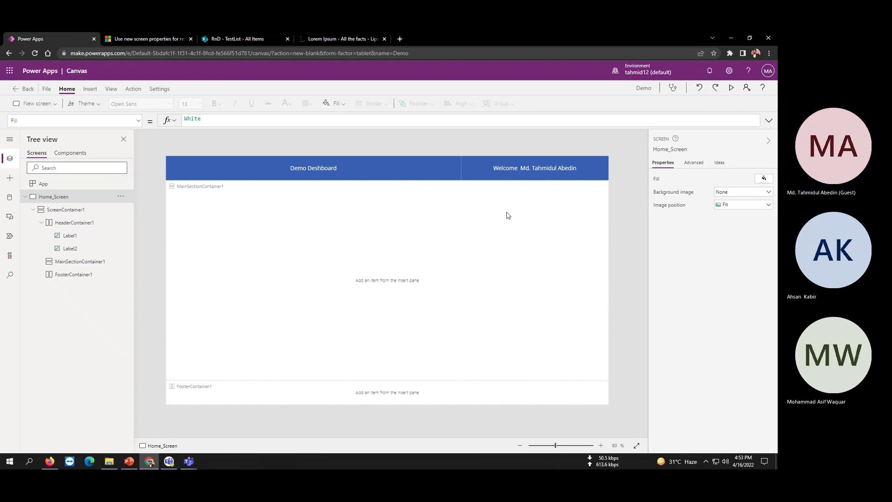
- Insert a horizontal container into MainSectionContainer1 with a second horizontal container nested inside it, and show them in the screen's control tree
{"action": "left_click", "coordinate": [309, 255]}
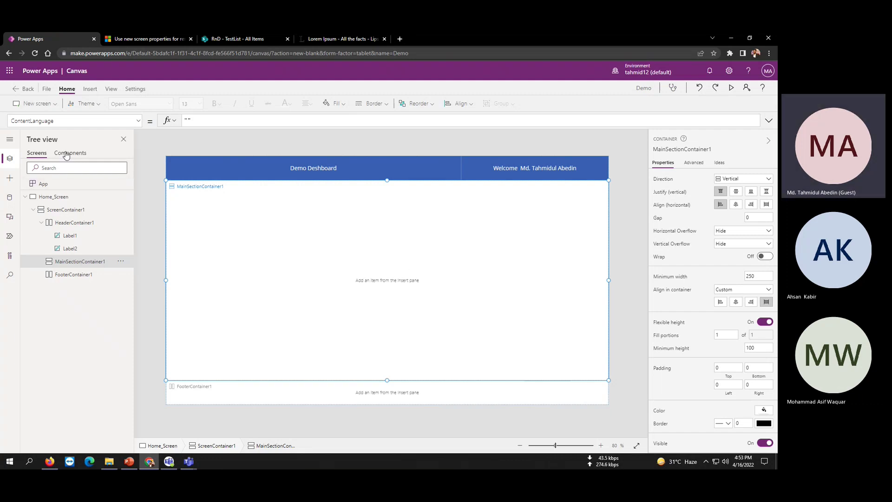
{"action": "left_click", "coordinate": [9, 178]}
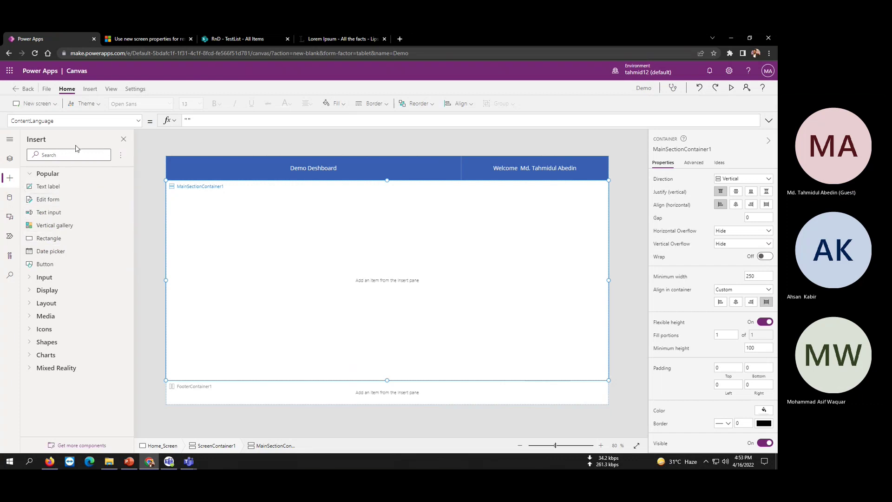
{"action": "left_click", "coordinate": [74, 154]}
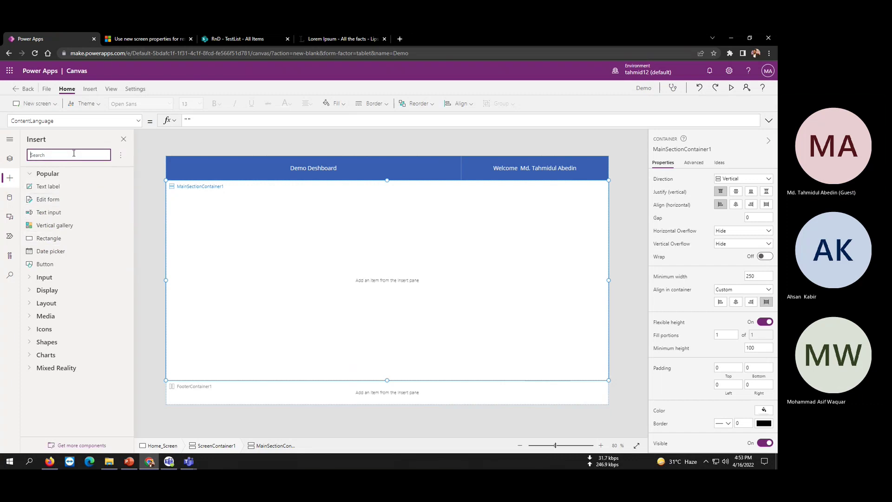
{"action": "type", "text": "conta"}
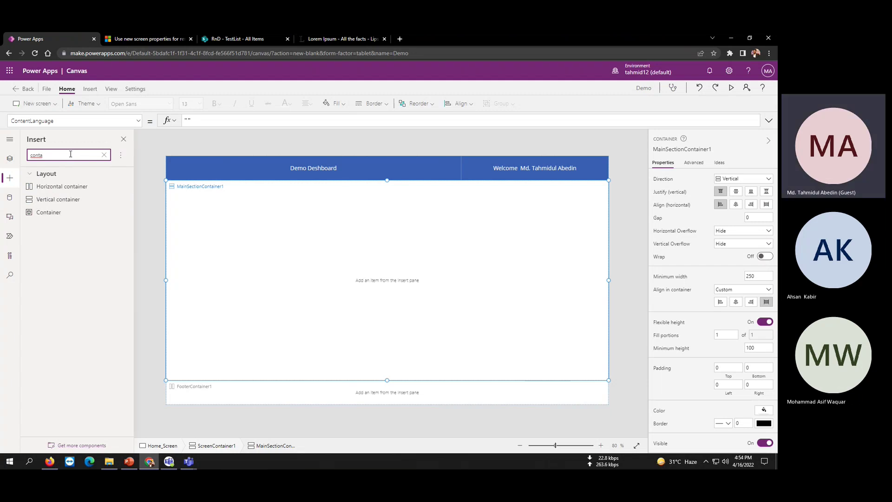
{"action": "left_click", "coordinate": [62, 190]}
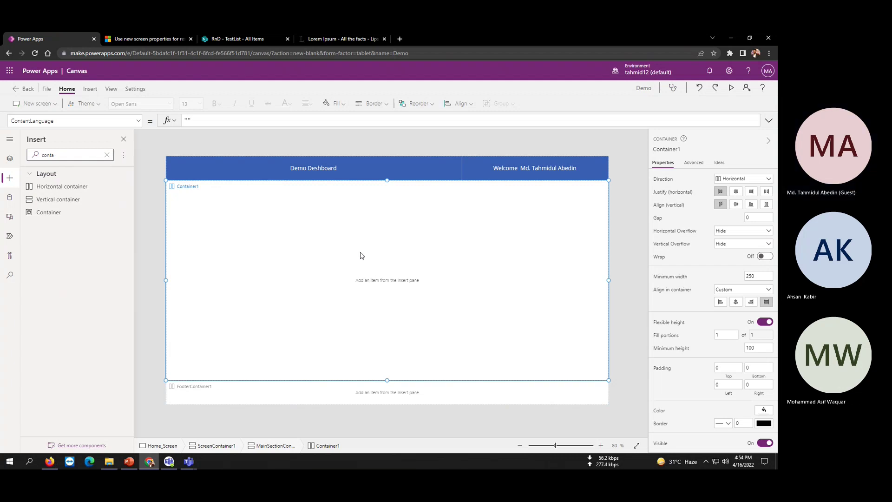
{"action": "left_click", "coordinate": [75, 191]}
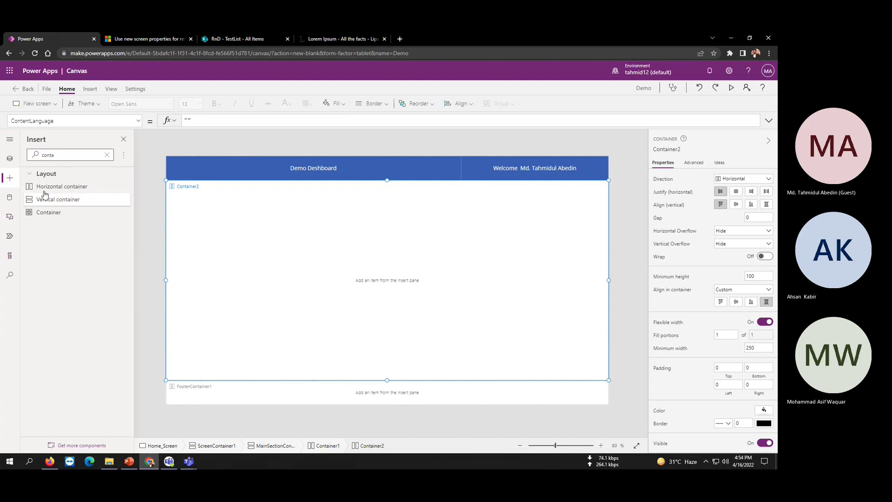
{"action": "left_click", "coordinate": [10, 160]}
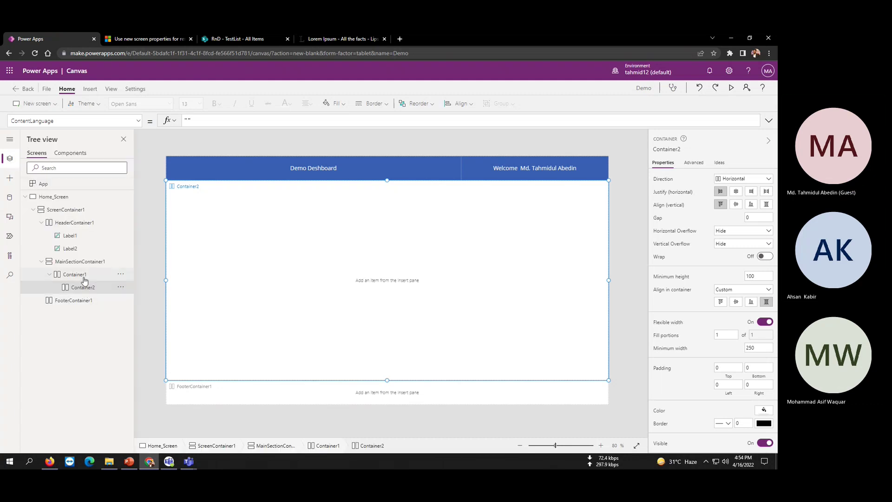
- Delete the horizontal container Container2 nested inside Container1
{"action": "left_click", "coordinate": [120, 287]}
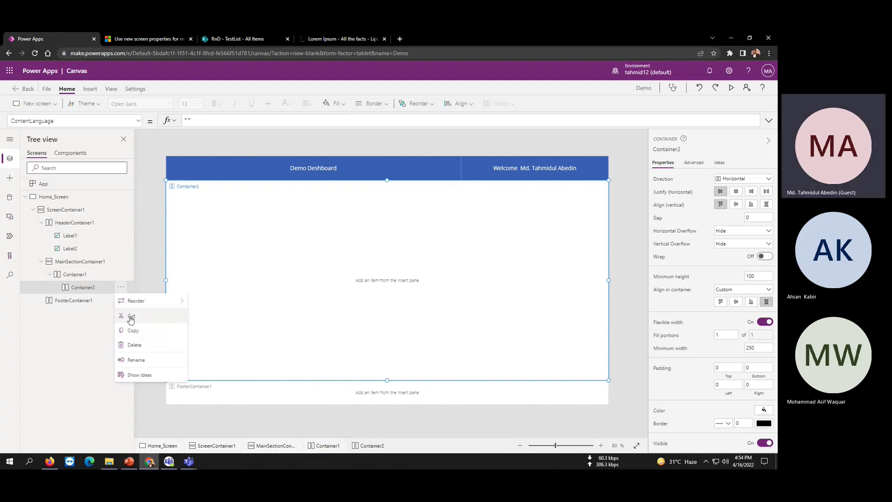
{"action": "left_click", "coordinate": [134, 344]}
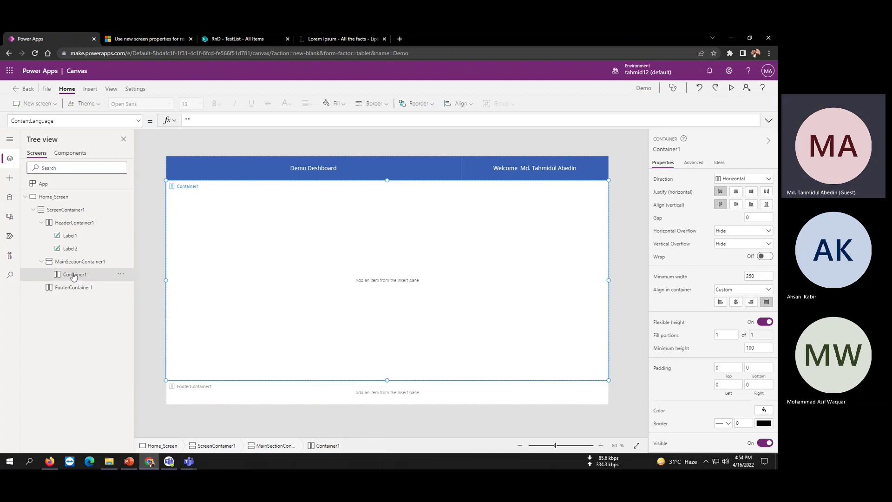
{"action": "left_click", "coordinate": [120, 274]}
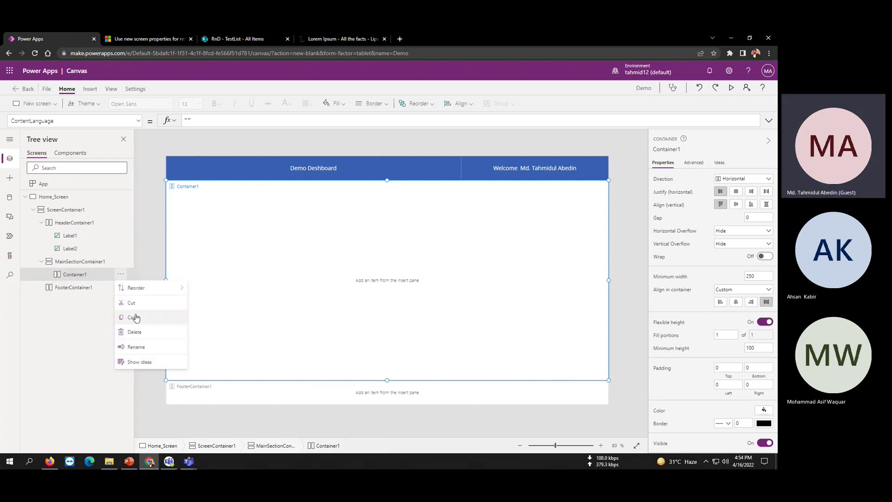
{"action": "left_click", "coordinate": [238, 250]}
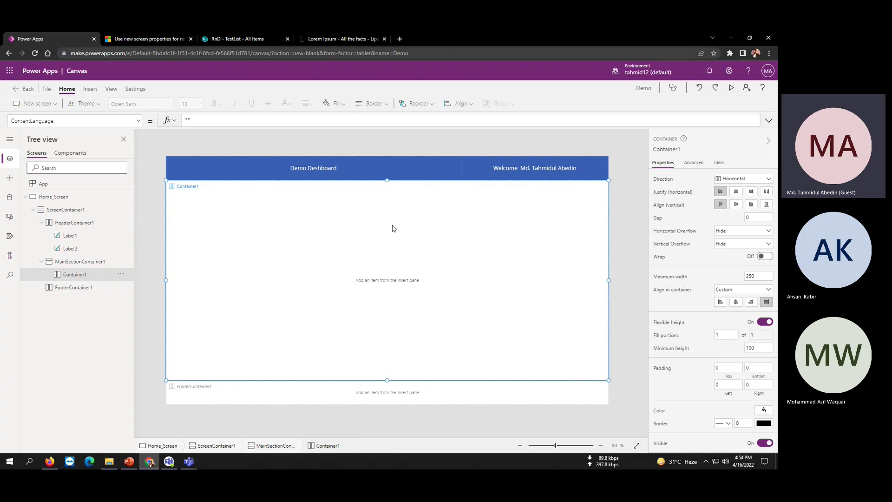
- Insert a second horizontal container into MainSectionContainer1, below Container1, and check both containers in the screen's control tree
{"action": "left_click", "coordinate": [80, 261]}
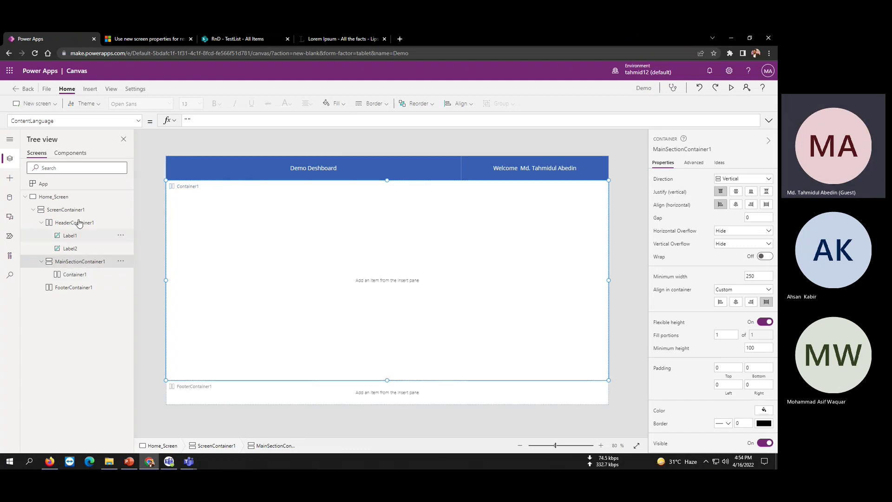
{"action": "left_click", "coordinate": [10, 178]}
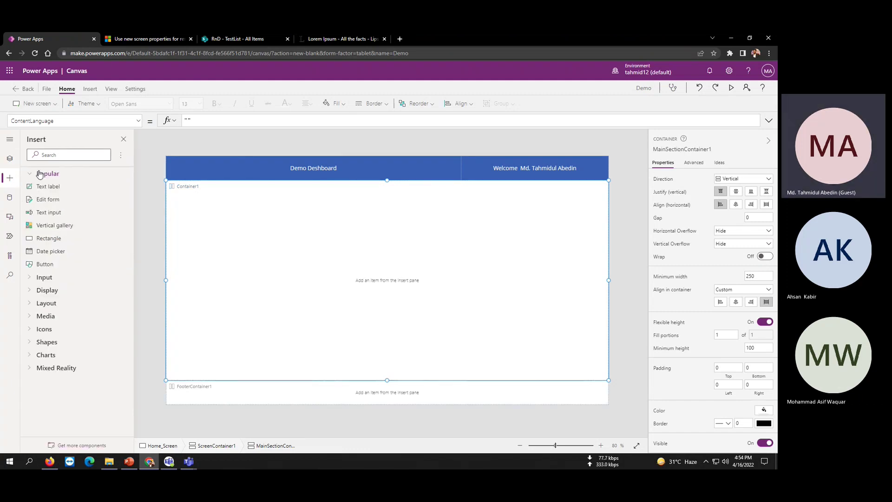
{"action": "type", "text": "contai"}
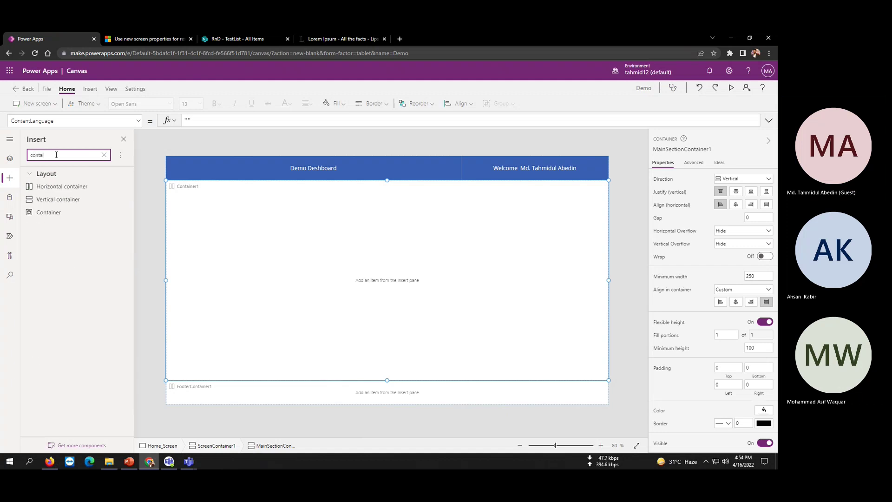
{"action": "left_click", "coordinate": [56, 186]}
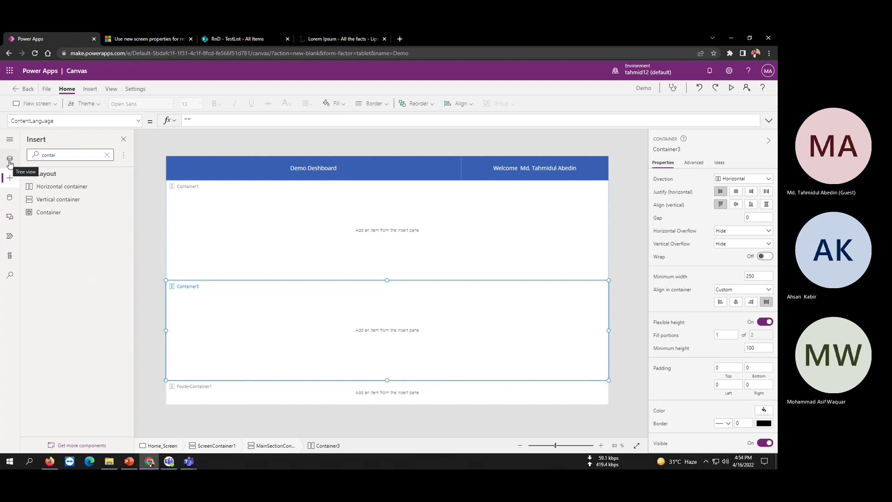
{"action": "left_click", "coordinate": [10, 161]}
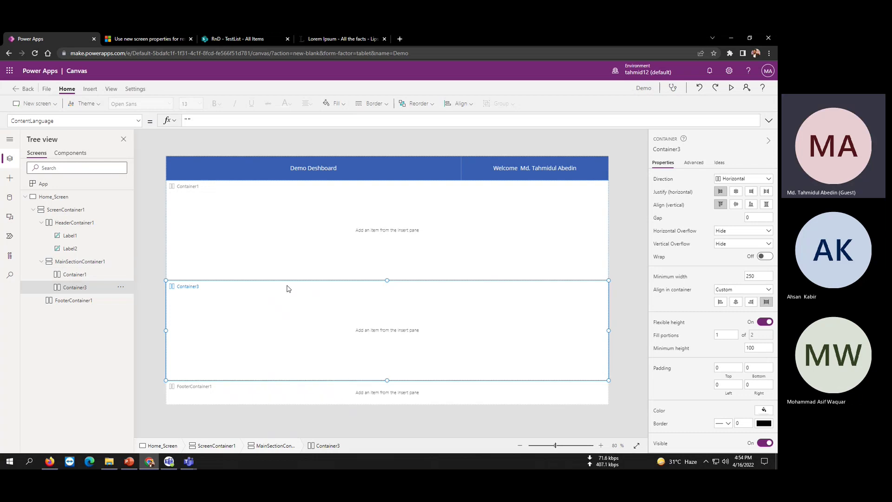
{"action": "left_click", "coordinate": [306, 259]}
{"action": "left_click", "coordinate": [320, 341]}
{"action": "left_click", "coordinate": [308, 256]}
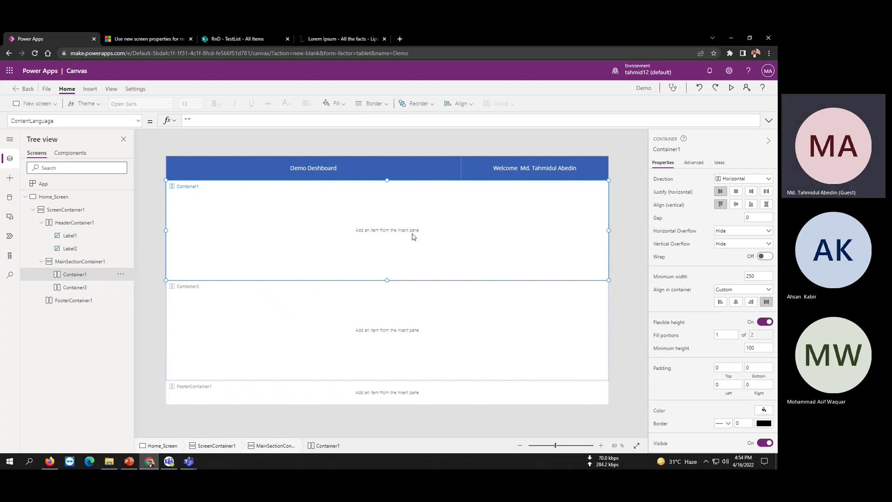
- Insert an HTML text control into Container3, the lower container of the main section
{"action": "left_click", "coordinate": [378, 340]}
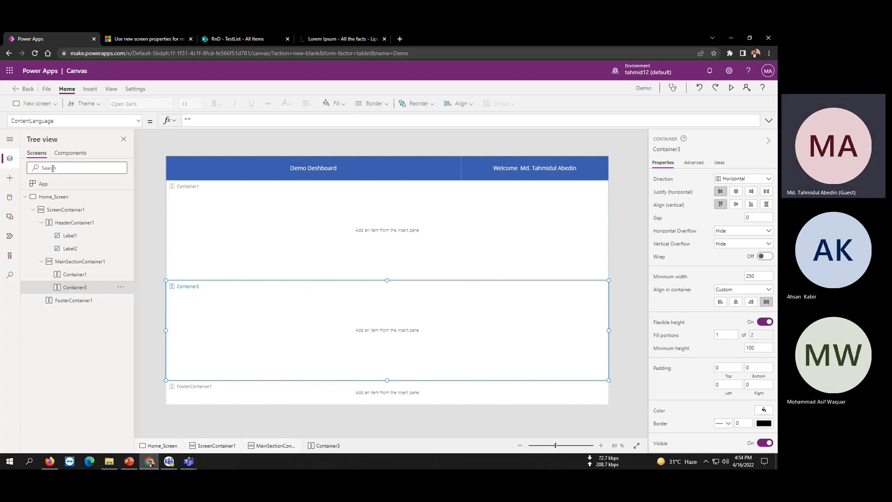
{"action": "left_click", "coordinate": [11, 181]}
{"action": "left_click", "coordinate": [56, 155]}
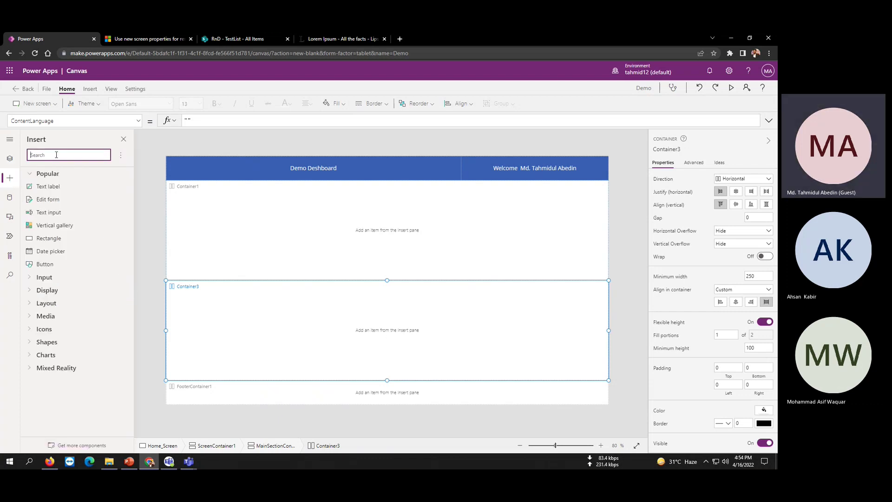
{"action": "type", "text": "html"}
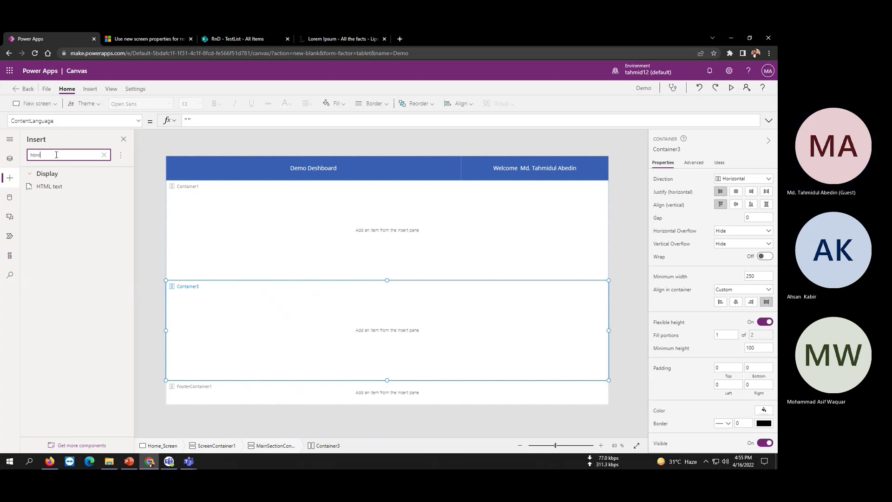
{"action": "left_click", "coordinate": [54, 188]}
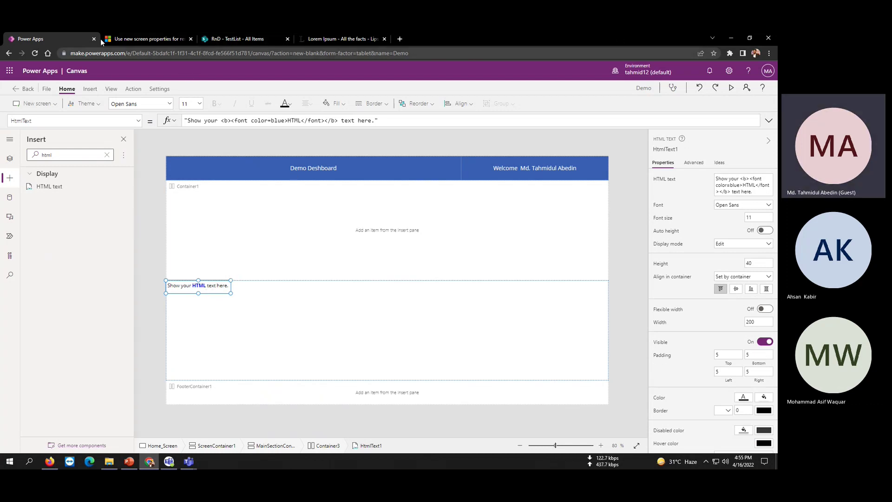
- Replace the HTML text control's placeholder content with the first Lorem Ipsum paragraph copied from the open lipsum.com page
{"action": "left_click", "coordinate": [326, 40]}
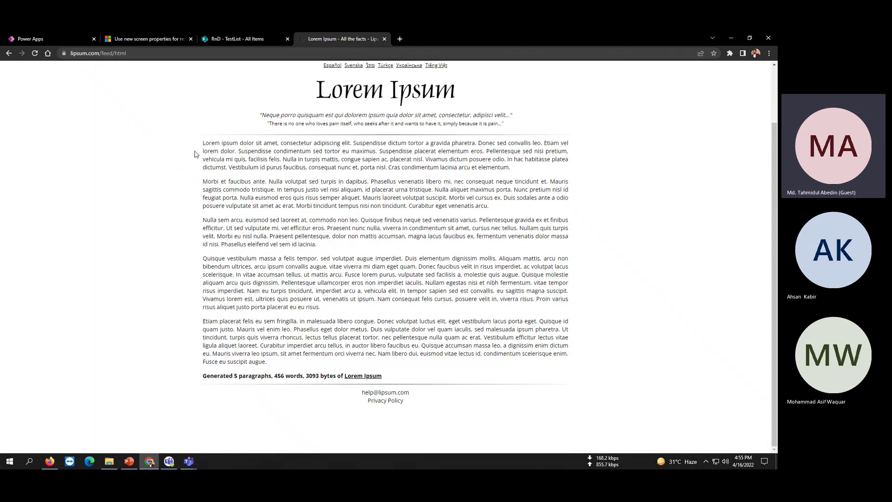
{"action": "left_click_drag", "start_coordinate": [201, 148], "coordinate": [514, 168]}
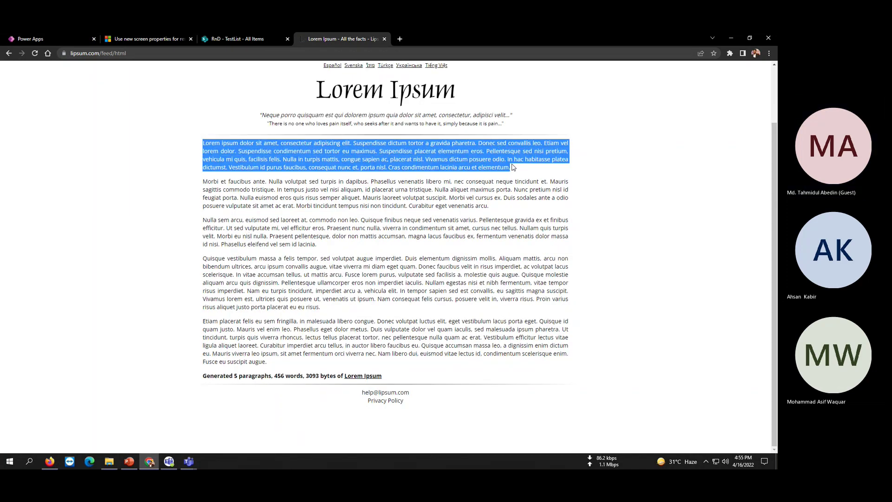
{"action": "left_click", "coordinate": [30, 38]}
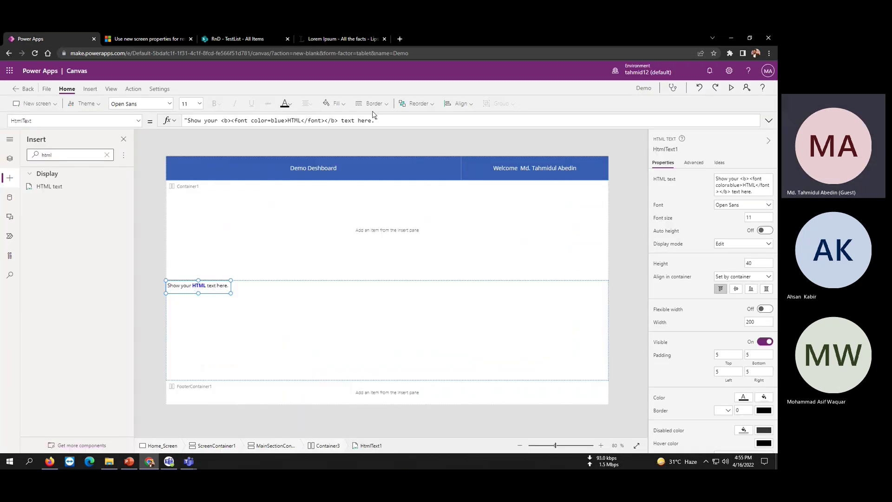
{"action": "left_click_drag", "start_coordinate": [375, 121], "coordinate": [190, 120]}
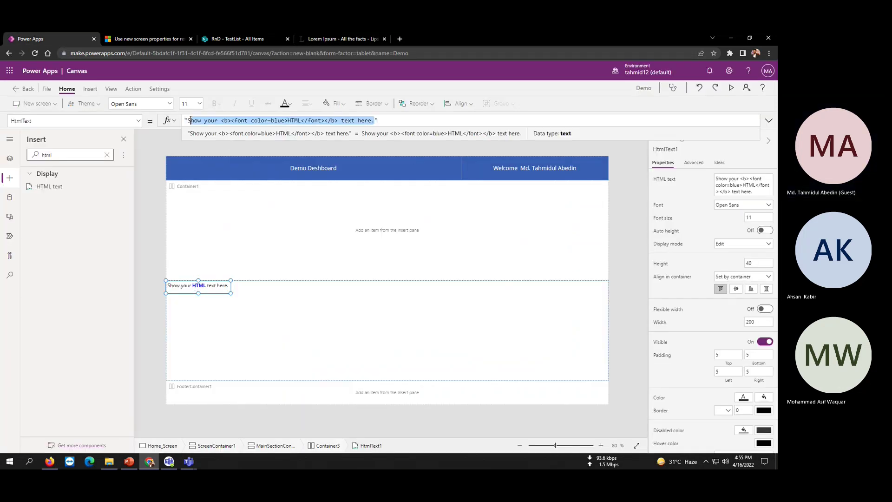
{"action": "key", "text": "ctrl+v"}
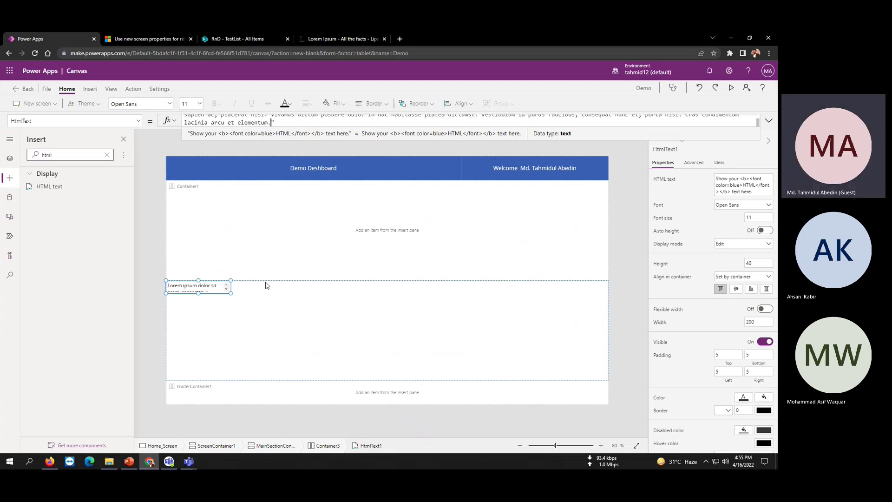
- Wrap "Lorem ipsum dolor sit amet," in <b></b> tags in the HtmlText formula and add a <br> tag right after it
{"action": "left_click", "coordinate": [769, 120]}
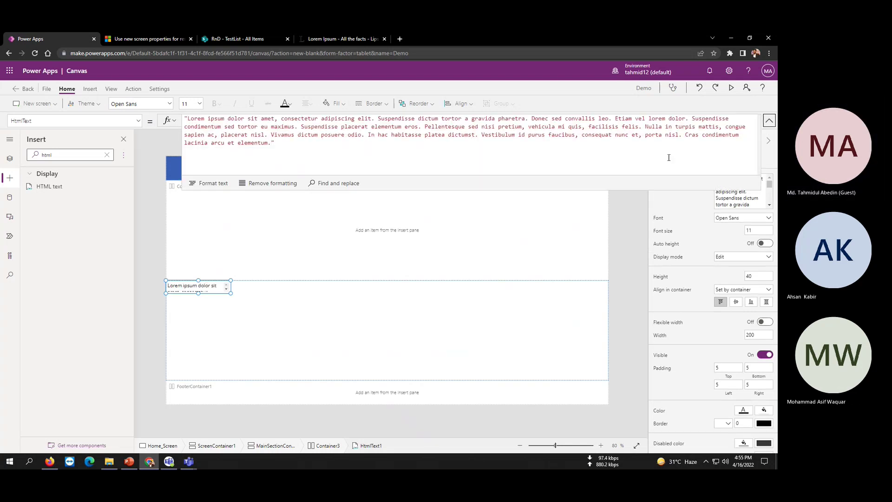
{"action": "left_click", "coordinate": [190, 119]}
{"action": "type", "text": "<b>"}
{"action": "key", "text": "ctrl+Right"}
{"action": "key", "text": "ctrl+Right"}
{"action": "key", "text": "ctrl+Right"}
{"action": "key", "text": "Right"}
{"action": "key", "text": "Right"}
{"action": "key", "text": "Right"}
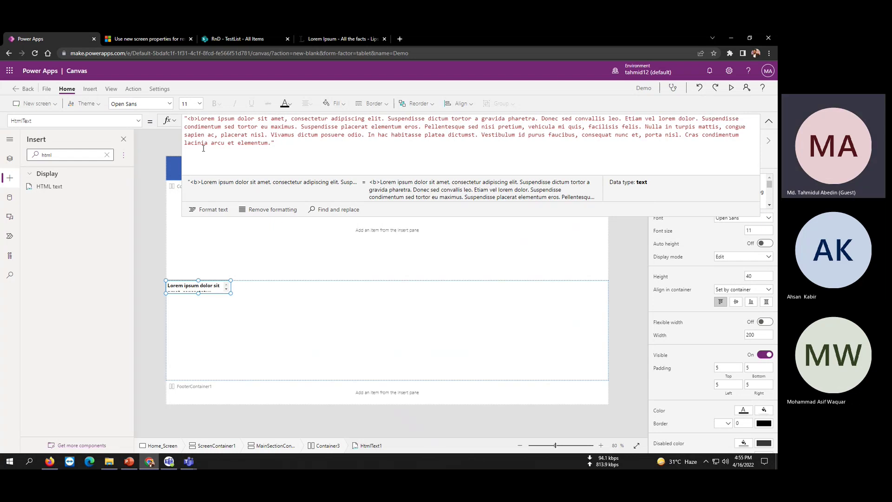
{"action": "type", "text": "</"}
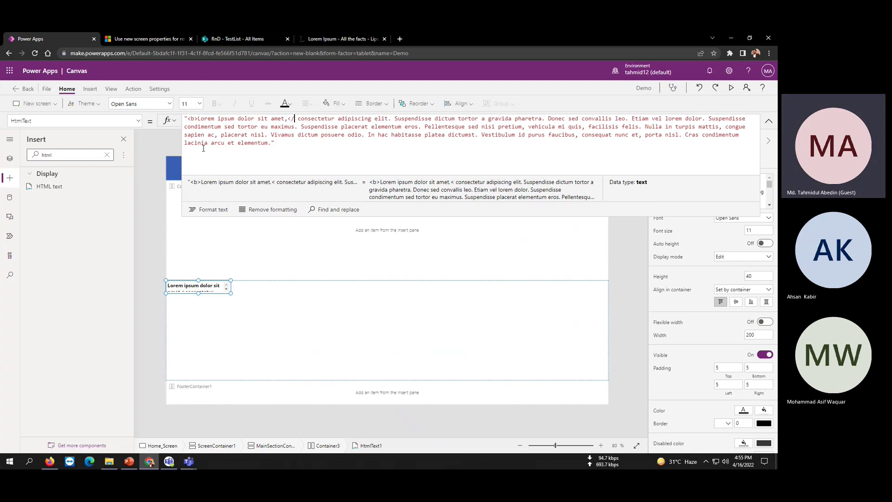
{"action": "type", "text": "b>"}
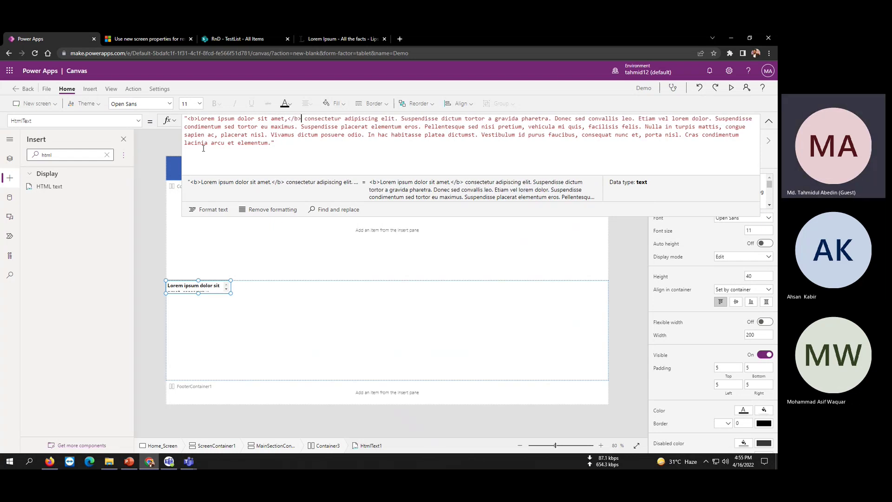
{"action": "type", "text": "<b"}
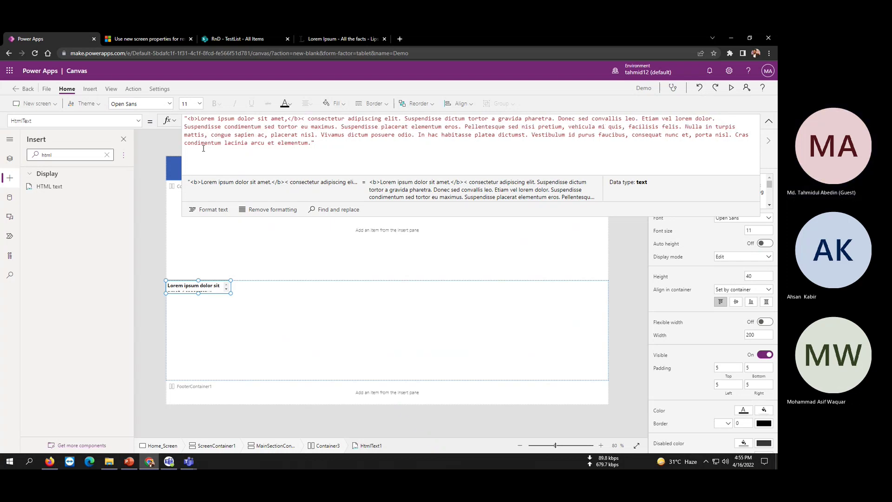
{"action": "type", "text": "r>"}
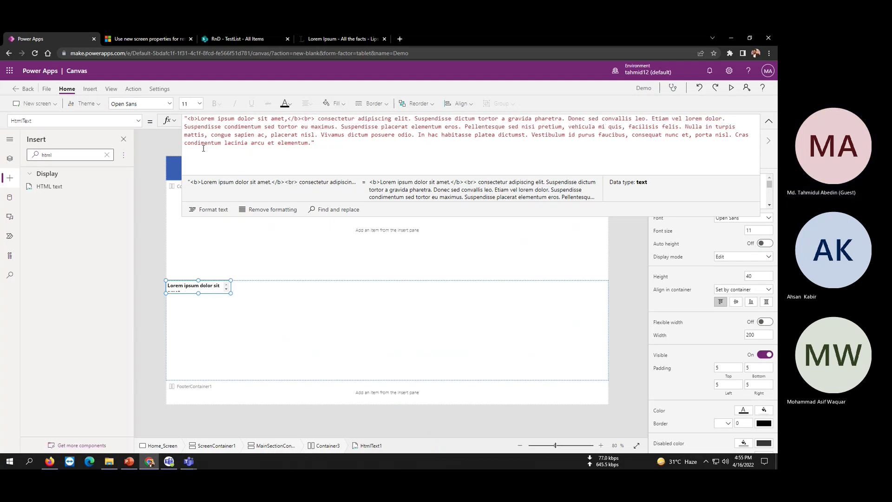
{"action": "left_click", "coordinate": [769, 121]}
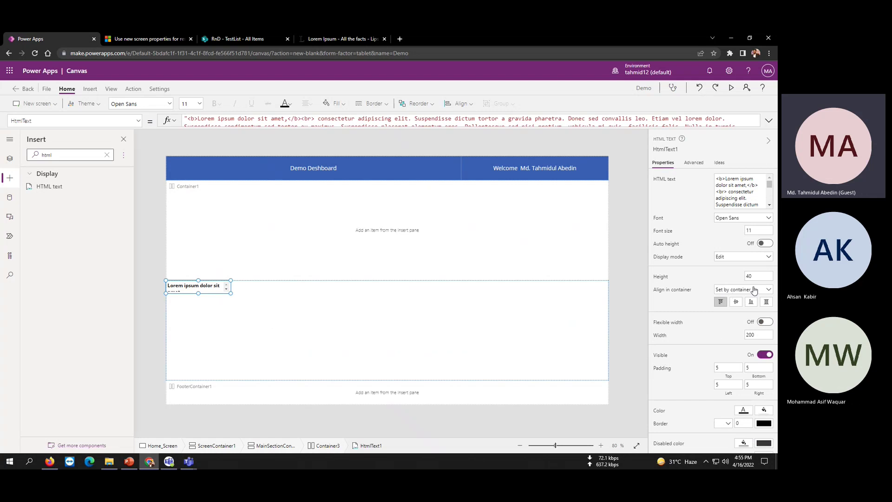
- Turn on auto height and flexible width for the HTML text control and set its font size to 18
{"action": "left_click", "coordinate": [765, 245]}
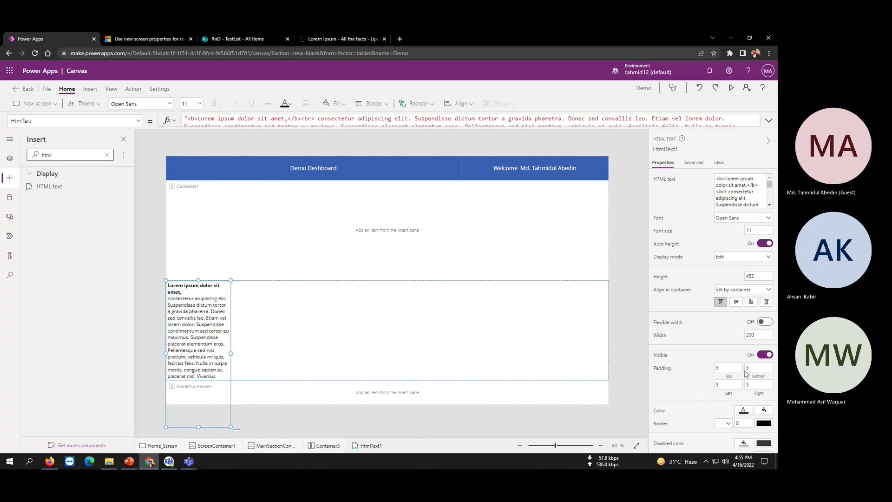
{"action": "left_click", "coordinate": [765, 322]}
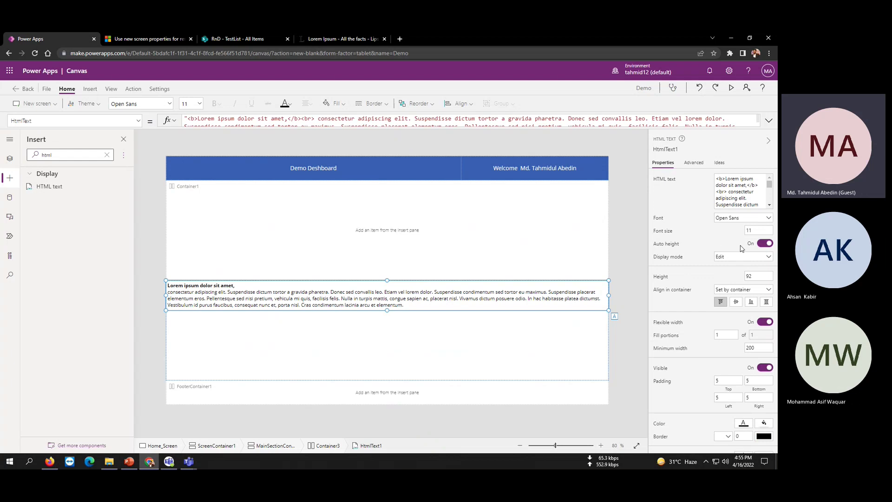
{"action": "left_click", "coordinate": [758, 231]}
{"action": "type", "text": "18"}
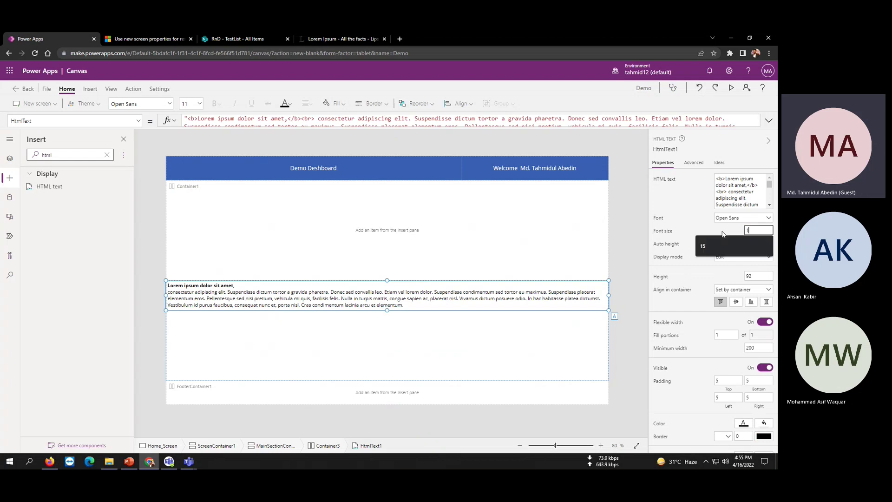
{"action": "key", "text": "Return"}
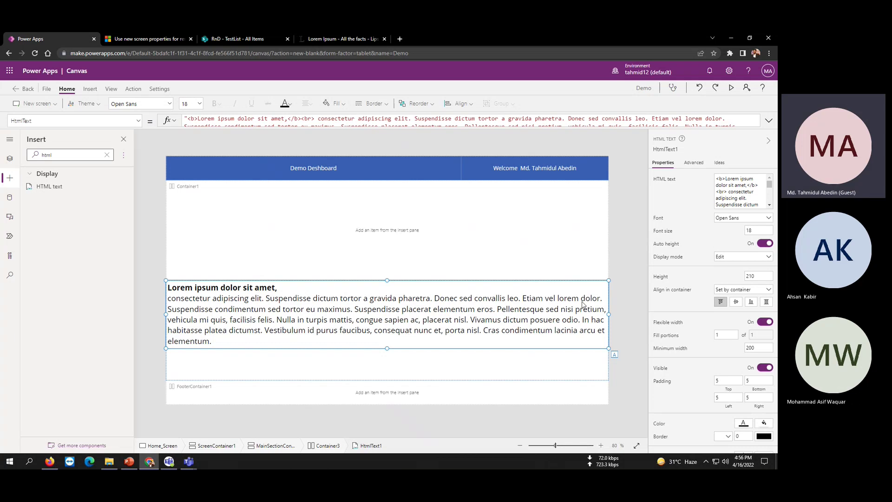
- Try centre alignment for the HTML text control in its container, set it to top alignment instead, and deselect the control
{"action": "left_click", "coordinate": [738, 306]}
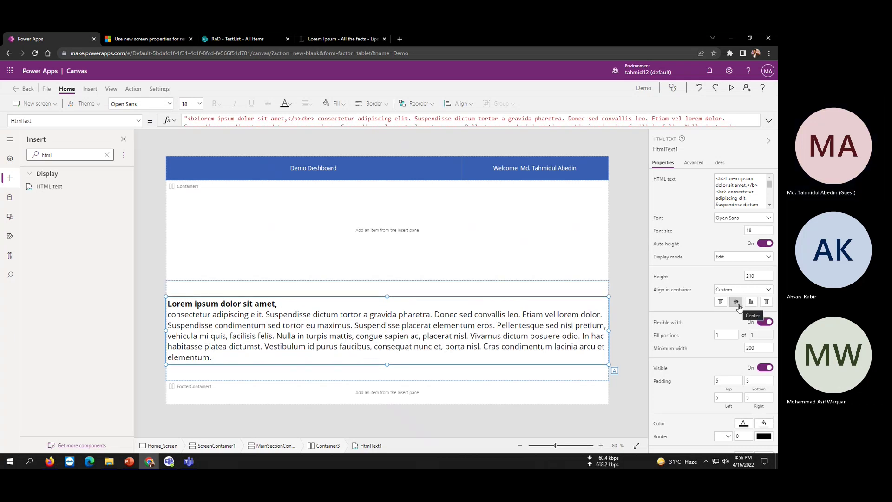
{"action": "left_click", "coordinate": [720, 302]}
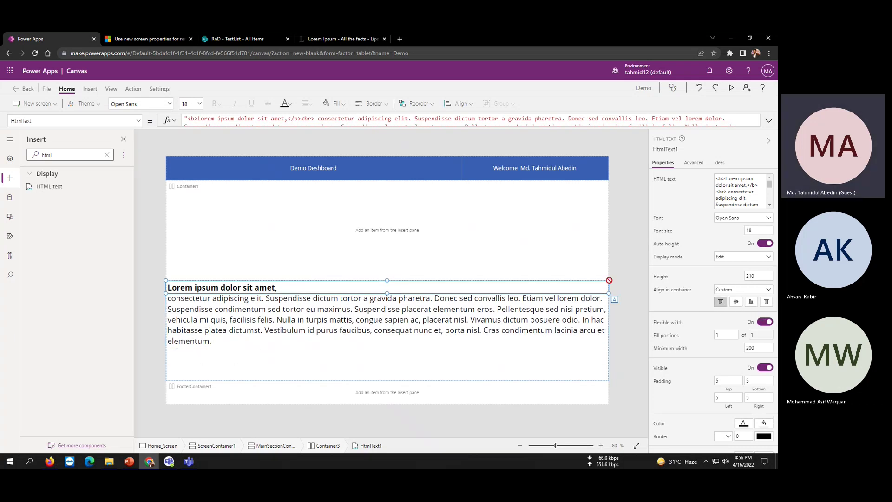
{"action": "left_click", "coordinate": [220, 399]}
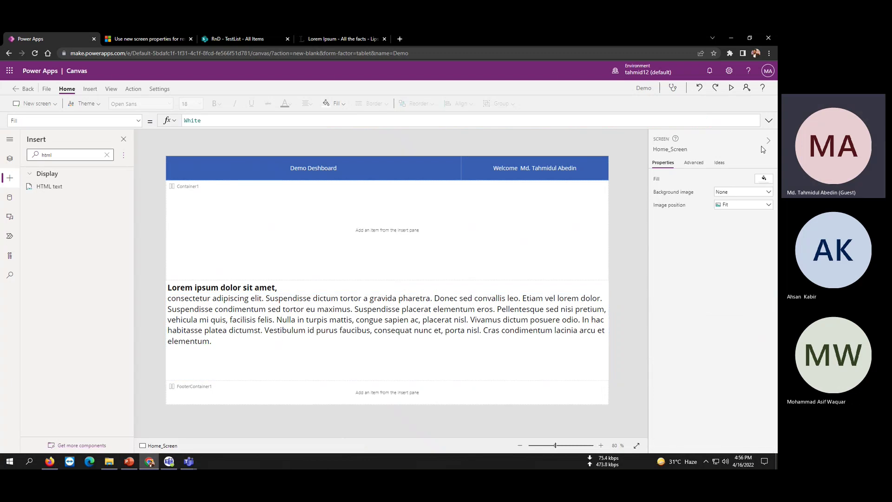
- Preview the app in a resized browser window to check how the HTML text adapts, maximize the window and close the preview
{"action": "left_click", "coordinate": [731, 88]}
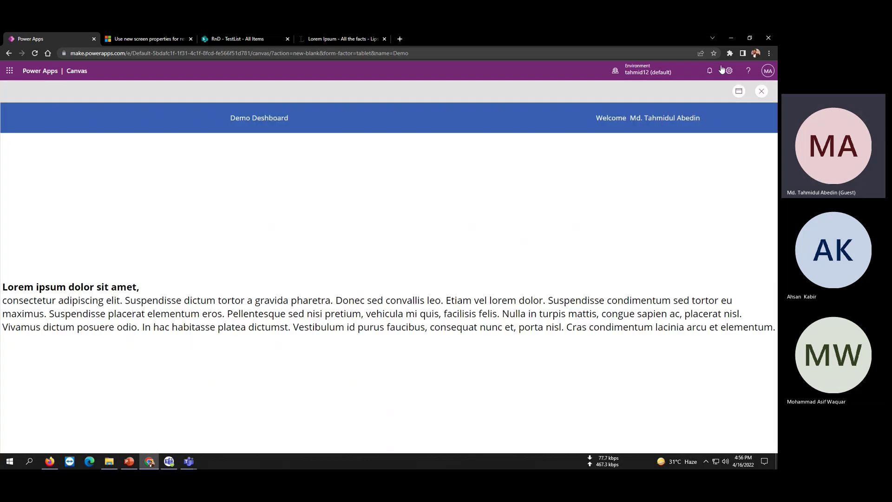
{"action": "left_click", "coordinate": [750, 37]}
{"action": "left_click_drag", "start_coordinate": [203, 281], "coordinate": [721, 231]}
{"action": "left_click", "coordinate": [692, 39]}
{"action": "left_click", "coordinate": [762, 92]}
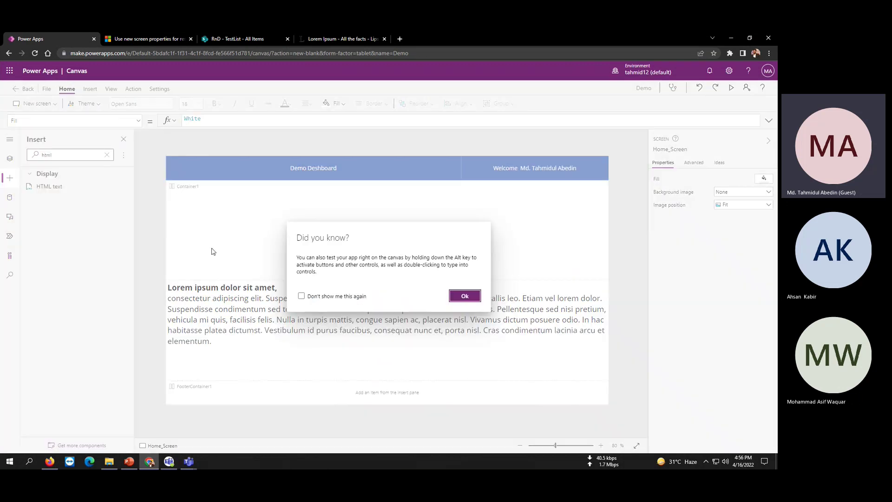
- Dismiss the tip and insert a vertical container inside the empty Container1 of the main section
{"action": "left_click", "coordinate": [465, 296]}
{"action": "left_click", "coordinate": [351, 249]}
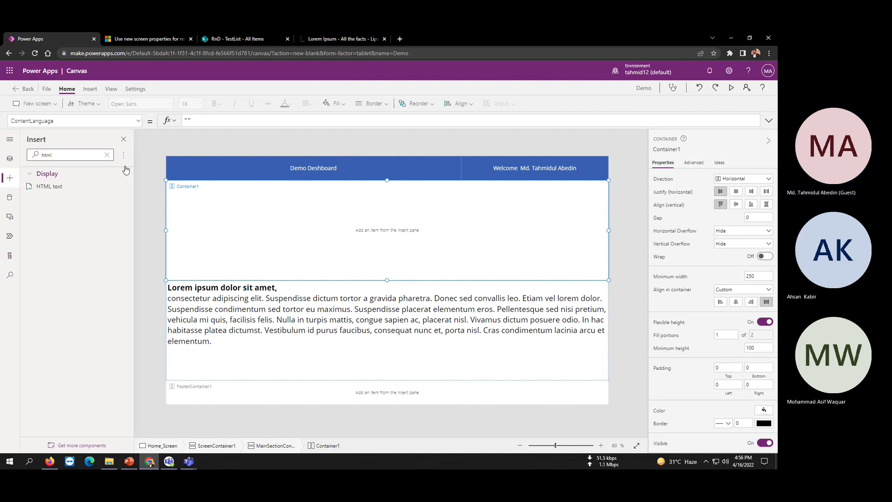
{"action": "left_click", "coordinate": [107, 154]}
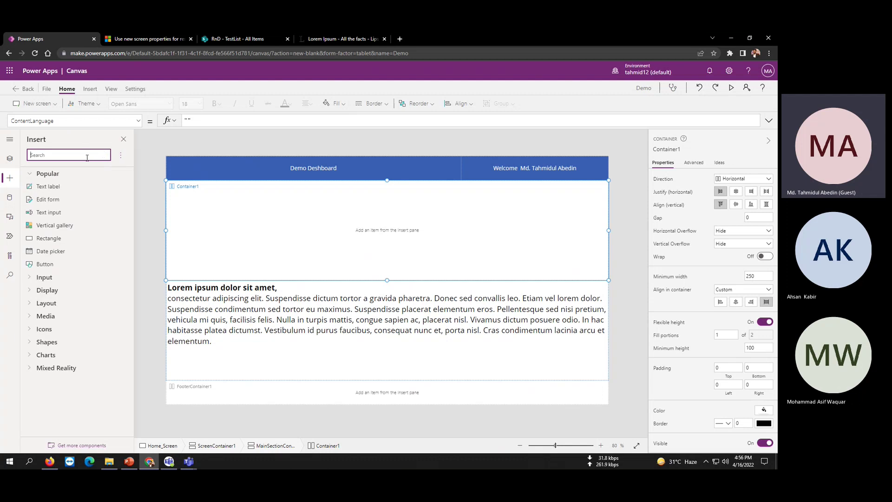
{"action": "left_click", "coordinate": [83, 155]}
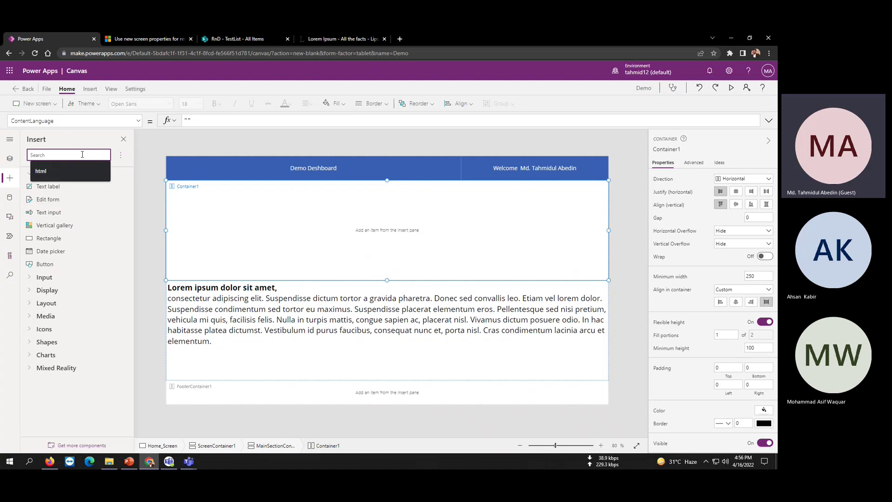
{"action": "type", "text": "conta"}
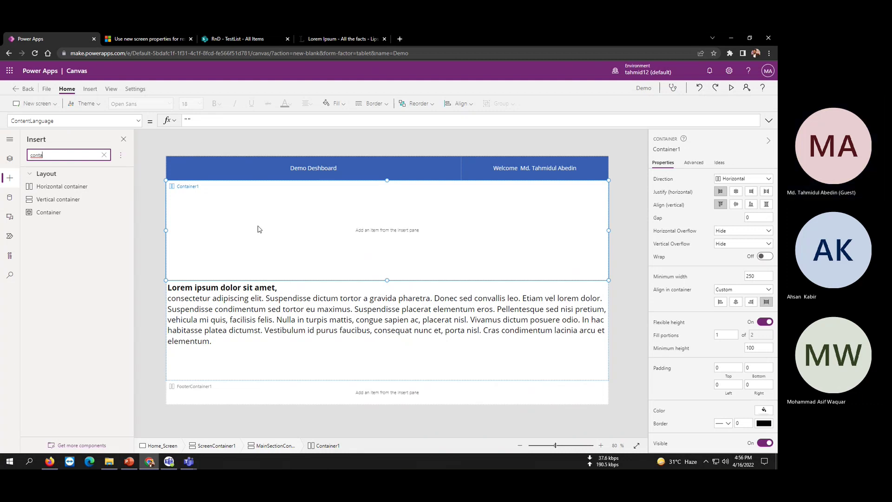
{"action": "left_click", "coordinate": [71, 201]}
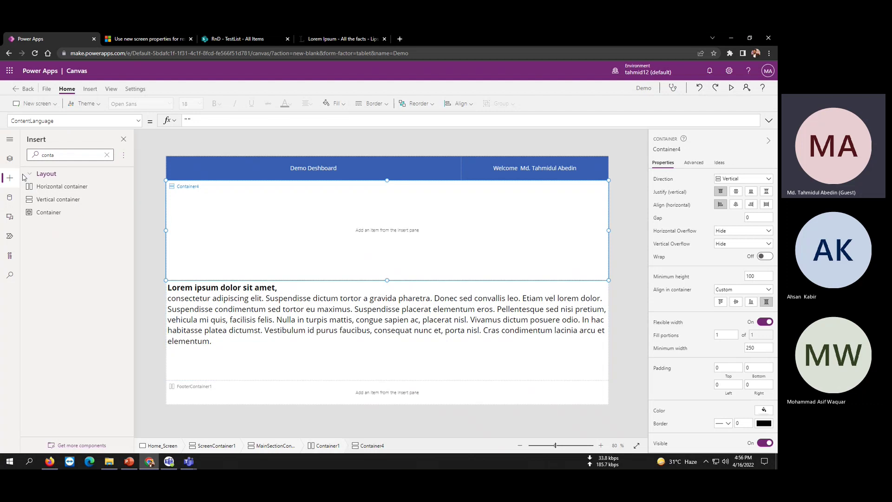
- Add a second vertical container to Container1, beside the first one
{"action": "left_click", "coordinate": [9, 158]}
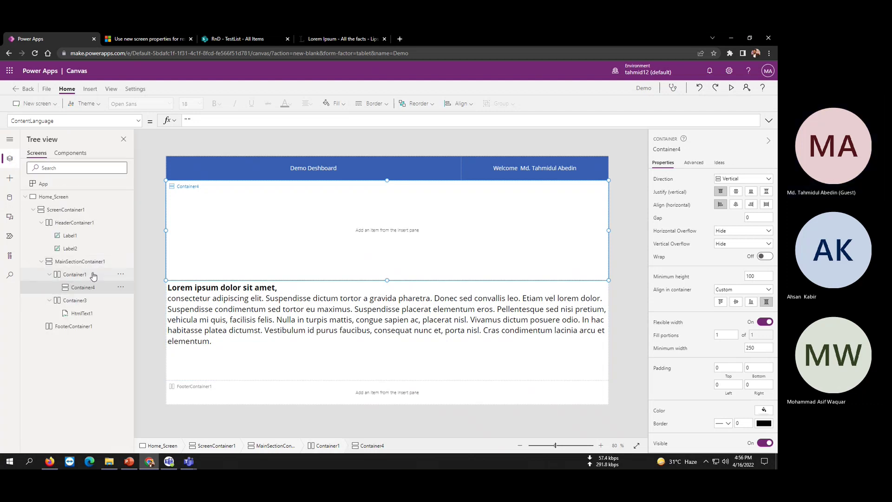
{"action": "left_click", "coordinate": [90, 276]}
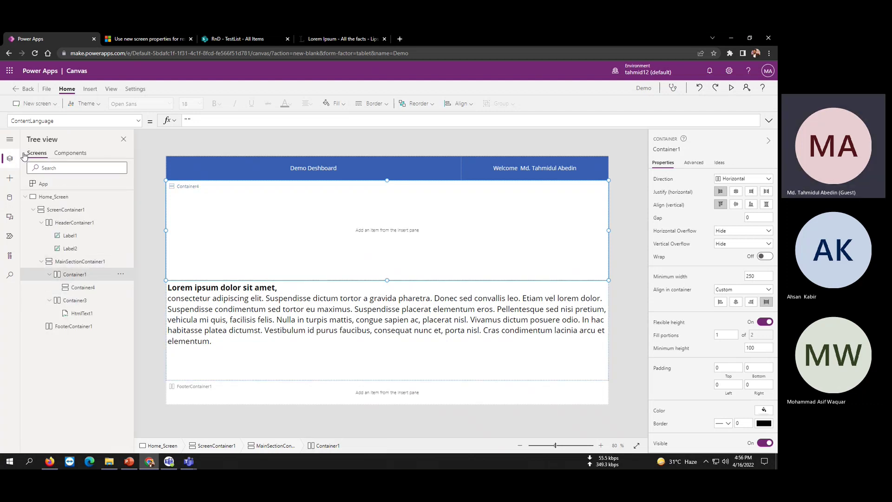
{"action": "left_click", "coordinate": [18, 185]}
{"action": "left_click", "coordinate": [62, 154]}
{"action": "type", "text": "container"}
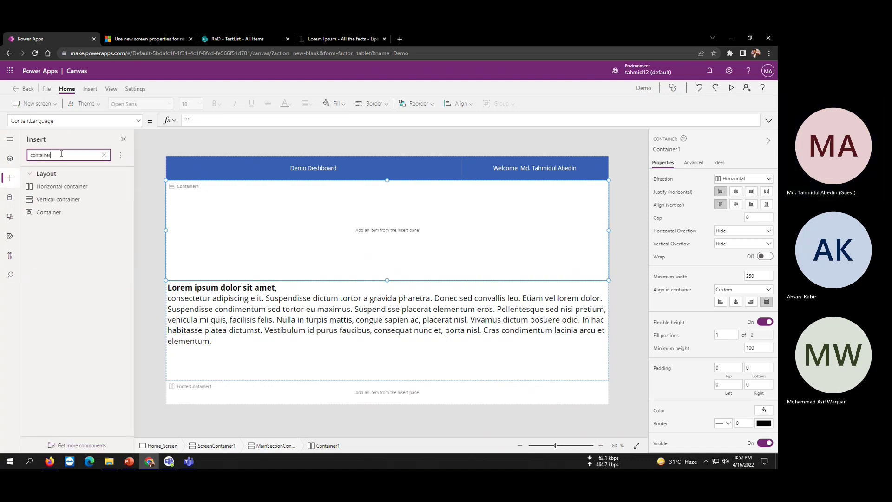
{"action": "left_click", "coordinate": [47, 203]}
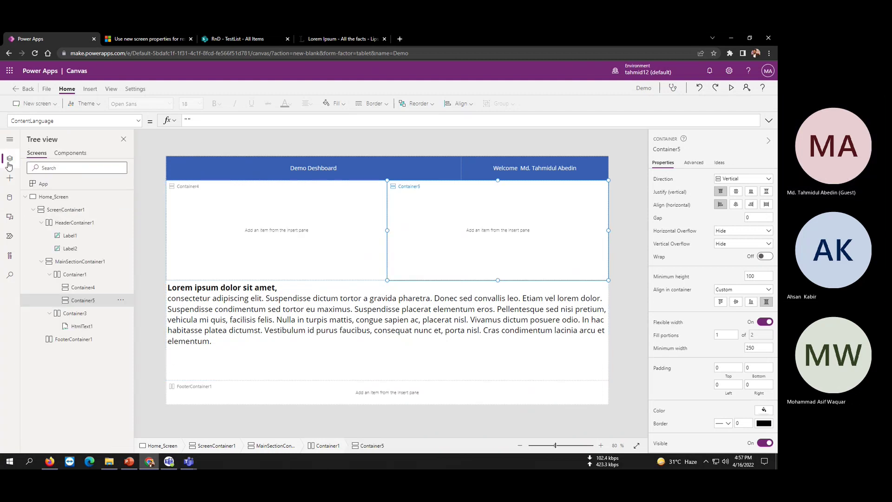
- Insert a text label in Container4 and set its text to "Name"
{"action": "left_click", "coordinate": [337, 249]}
{"action": "left_click", "coordinate": [413, 239]}
{"action": "left_click", "coordinate": [338, 232]}
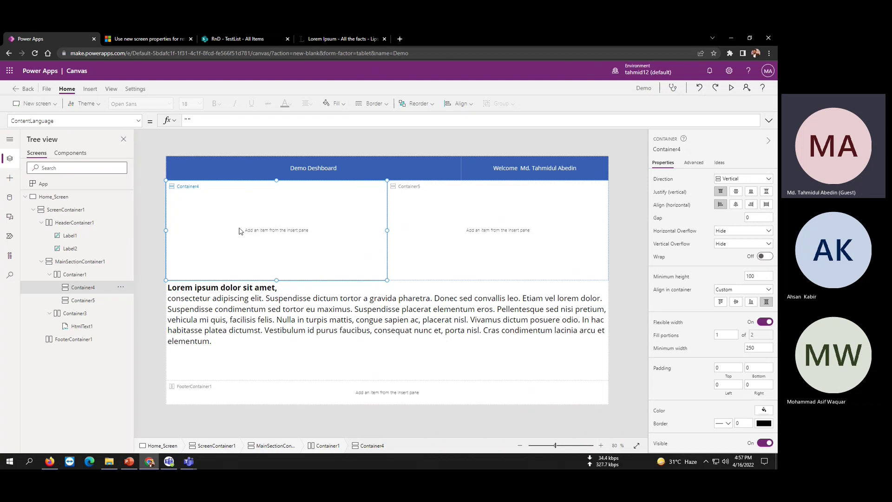
{"action": "left_click", "coordinate": [90, 88]}
{"action": "left_click", "coordinate": [150, 103]}
{"action": "left_click", "coordinate": [156, 125]}
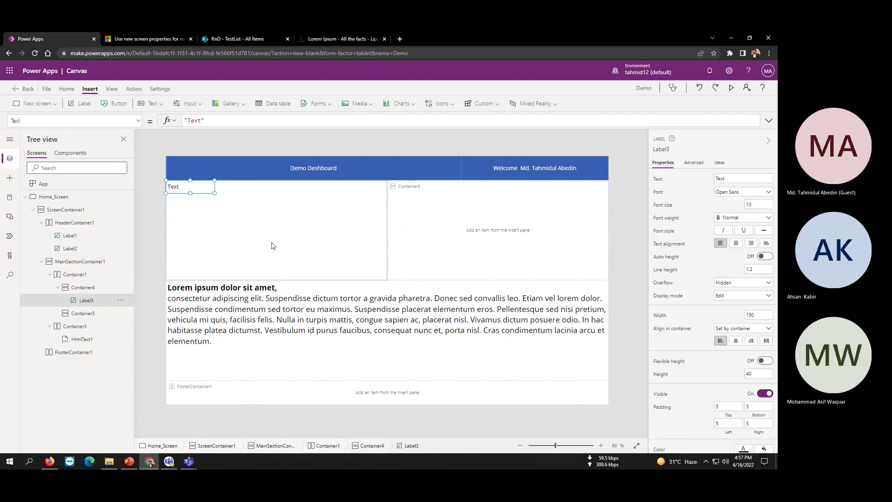
{"action": "double_click", "coordinate": [199, 120]}
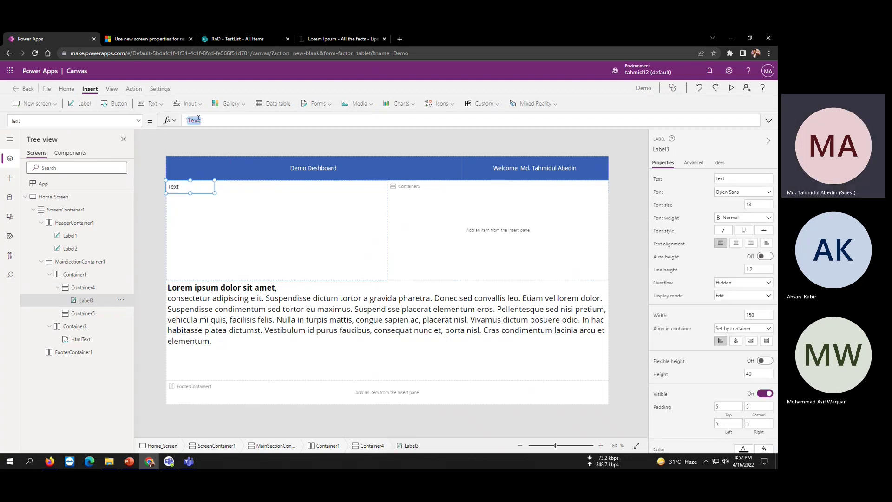
{"action": "type", "text": "Name"}
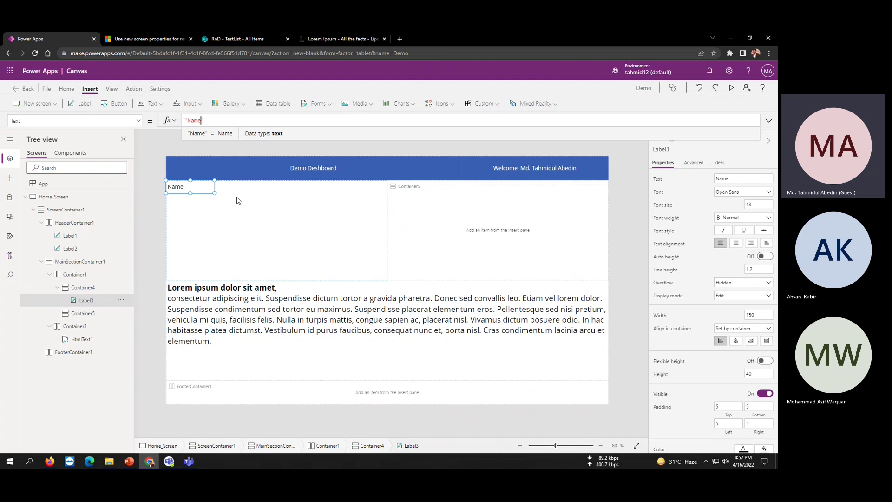
- Add a text input below the Name label in Container4
{"action": "left_click", "coordinate": [226, 196]}
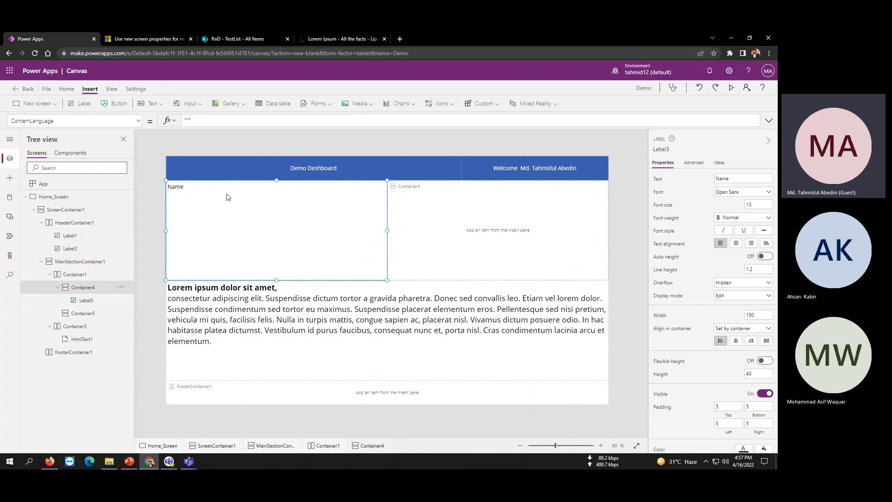
{"action": "left_click", "coordinate": [190, 106]}
{"action": "left_click", "coordinate": [197, 123]}
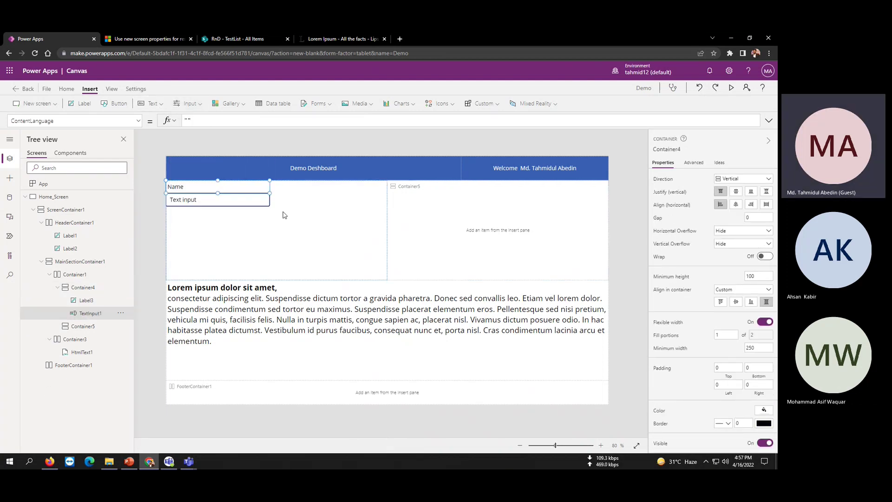
{"action": "left_click", "coordinate": [251, 230]}
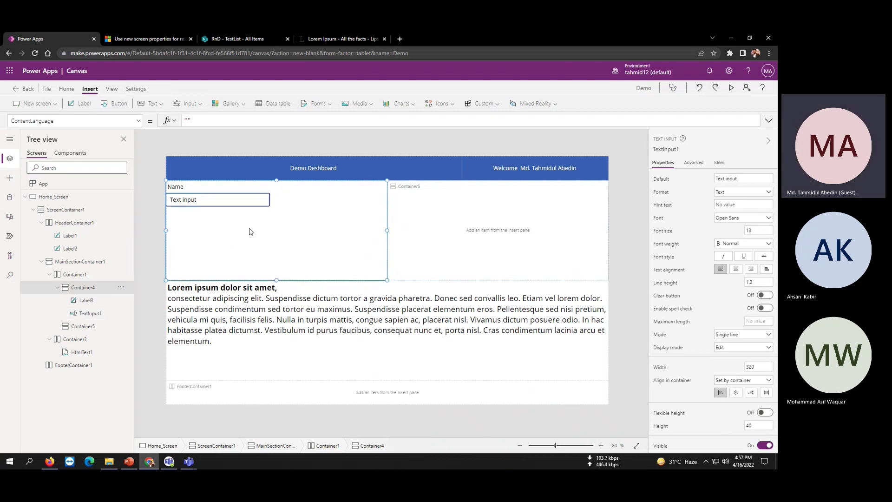
{"action": "left_click", "coordinate": [233, 206]}
{"action": "left_click", "coordinate": [196, 188]}
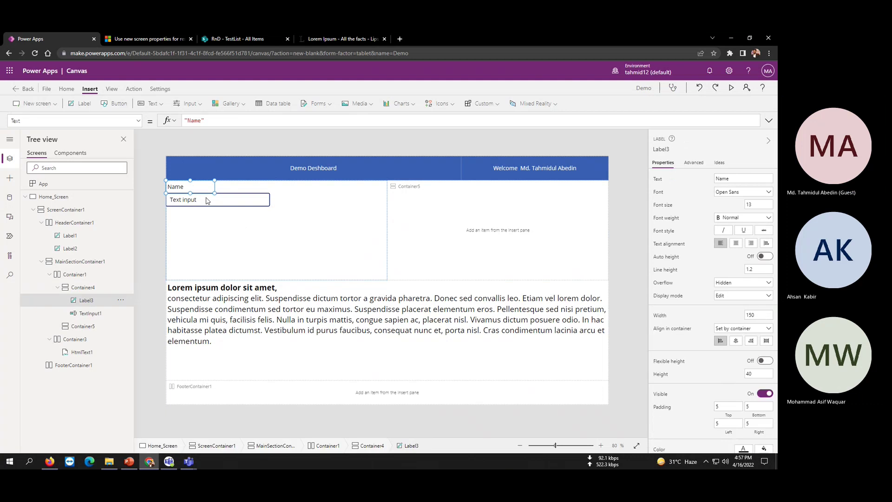
{"action": "left_click", "coordinate": [269, 224]}
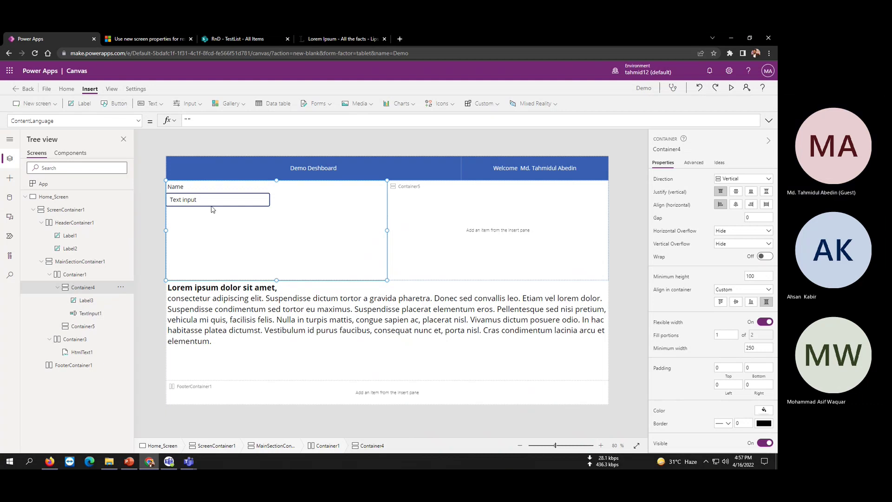
{"action": "left_click", "coordinate": [423, 215]}
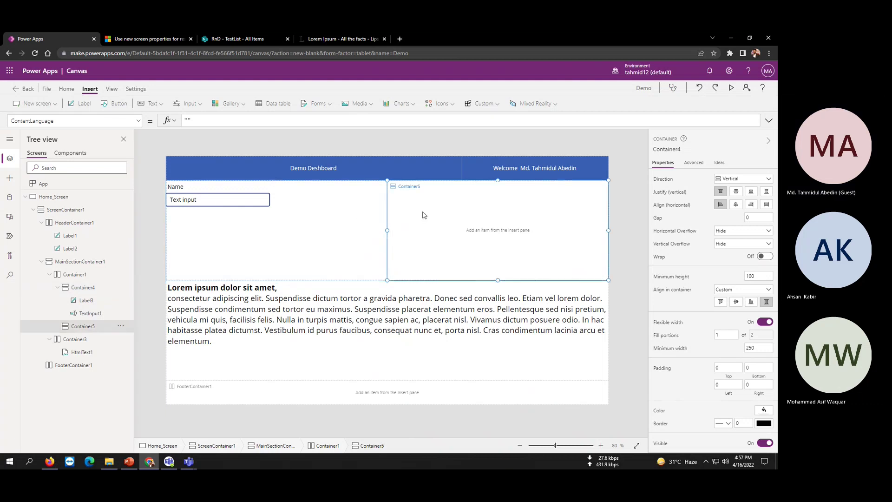
- Justify Container4's contents to the vertical centre, try stretch and centre horizontal alignment, set them back to left, and keep the container itself stretched
{"action": "left_click", "coordinate": [211, 242]}
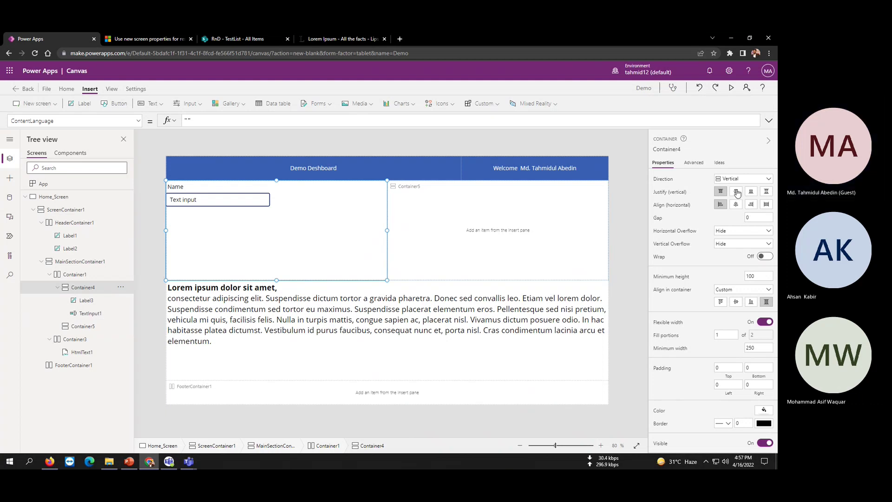
{"action": "left_click", "coordinate": [767, 204]}
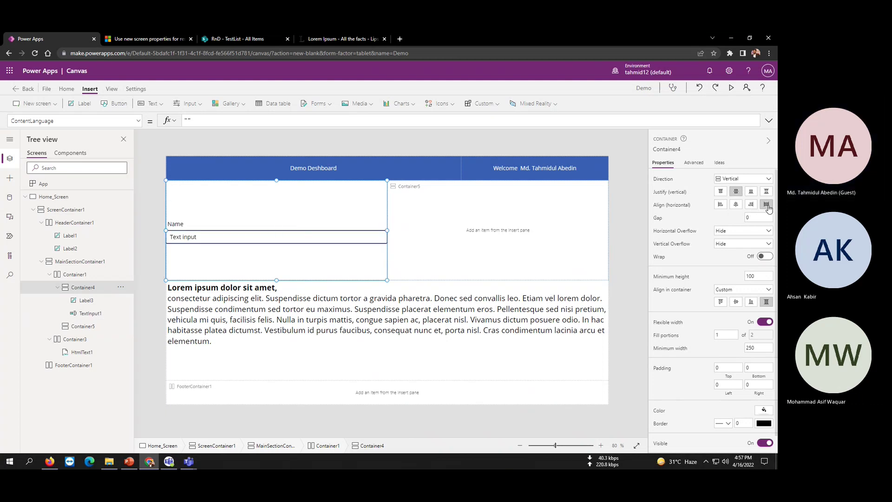
{"action": "left_click", "coordinate": [737, 206]}
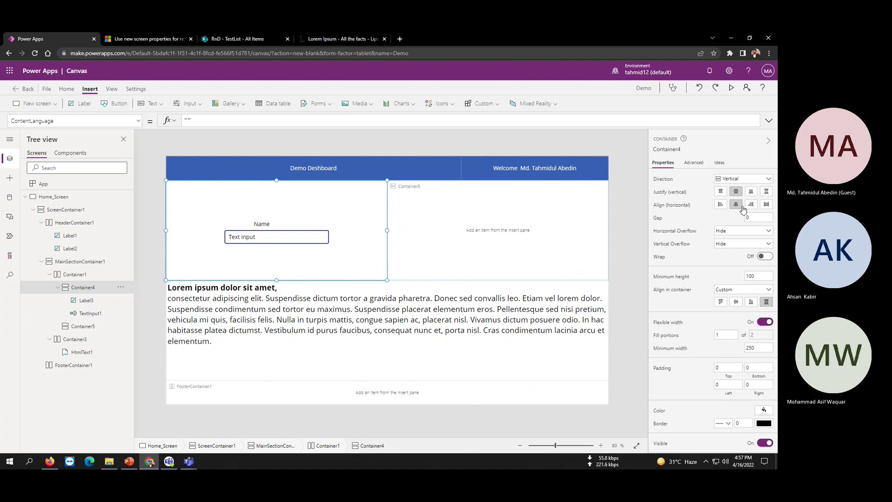
{"action": "left_click", "coordinate": [721, 205]}
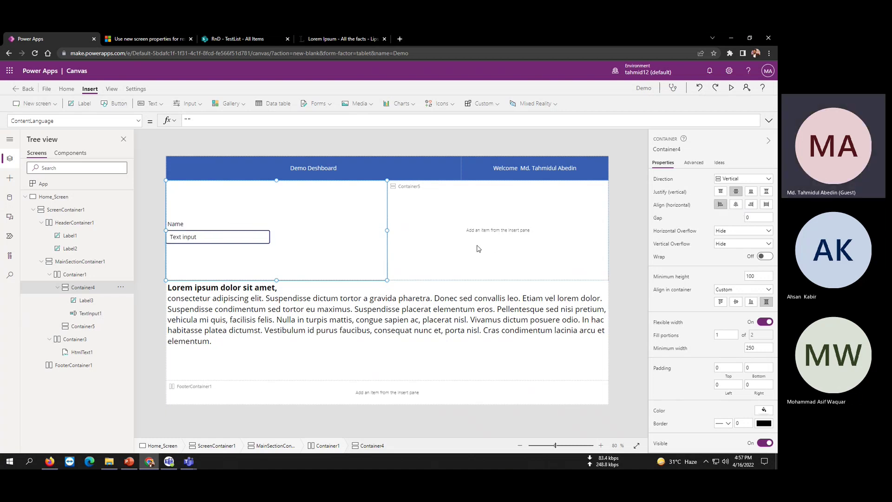
{"action": "left_click", "coordinate": [736, 305]}
{"action": "left_click", "coordinate": [768, 304]}
- Insert a text label in Container5 and set its text to "Age"
{"action": "left_click", "coordinate": [441, 231]}
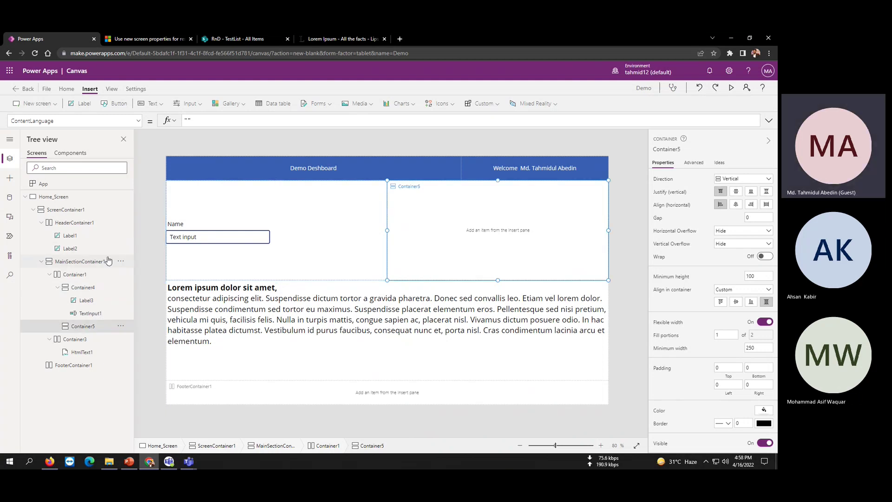
{"action": "left_click", "coordinate": [153, 103]}
{"action": "left_click", "coordinate": [158, 124]}
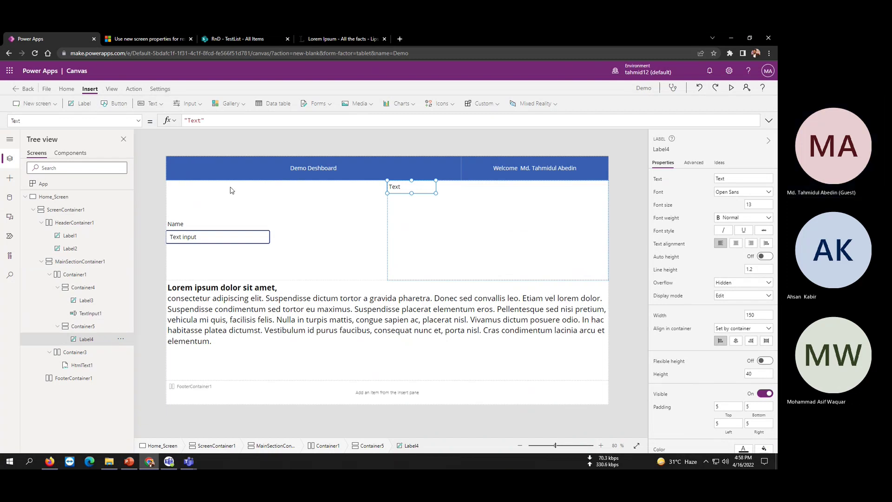
{"action": "double_click", "coordinate": [194, 121]}
{"action": "type", "text": "Age"}
- Add a text input below the Age label and justify Container5's contents to the vertical centre
{"action": "left_click", "coordinate": [430, 220]}
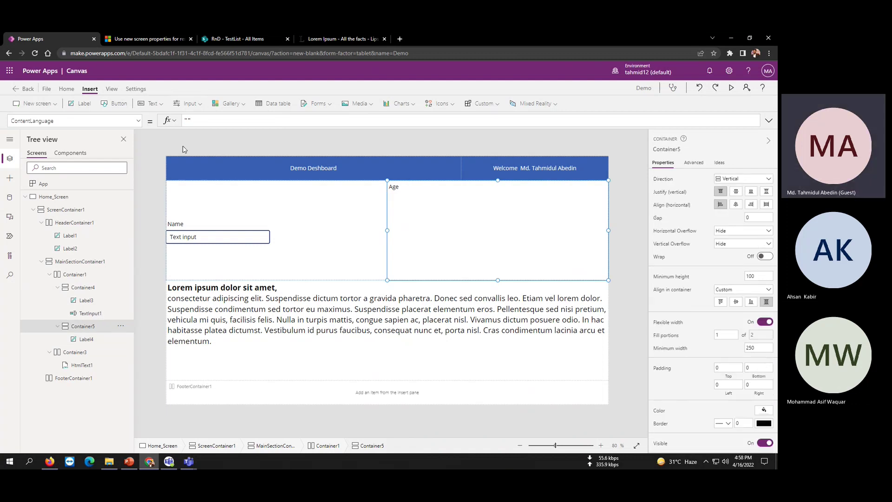
{"action": "left_click", "coordinate": [197, 103]}
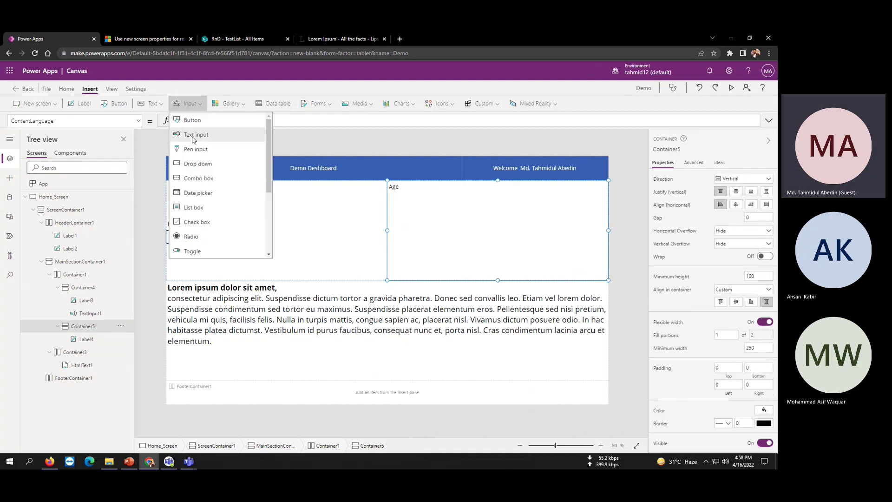
{"action": "left_click", "coordinate": [195, 135]}
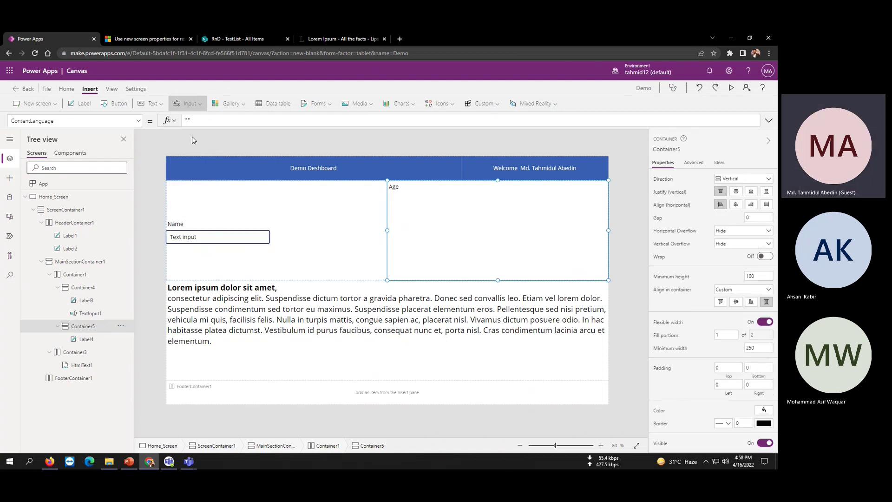
{"action": "left_click", "coordinate": [432, 231]}
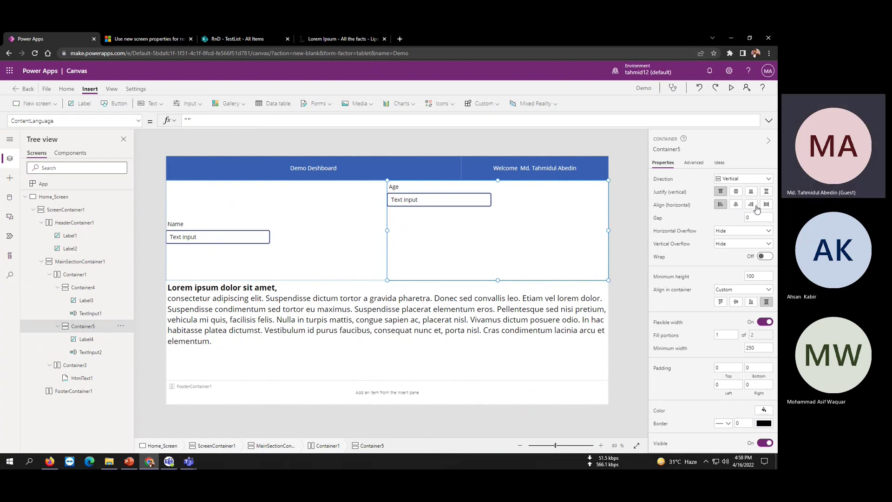
{"action": "left_click", "coordinate": [736, 192]}
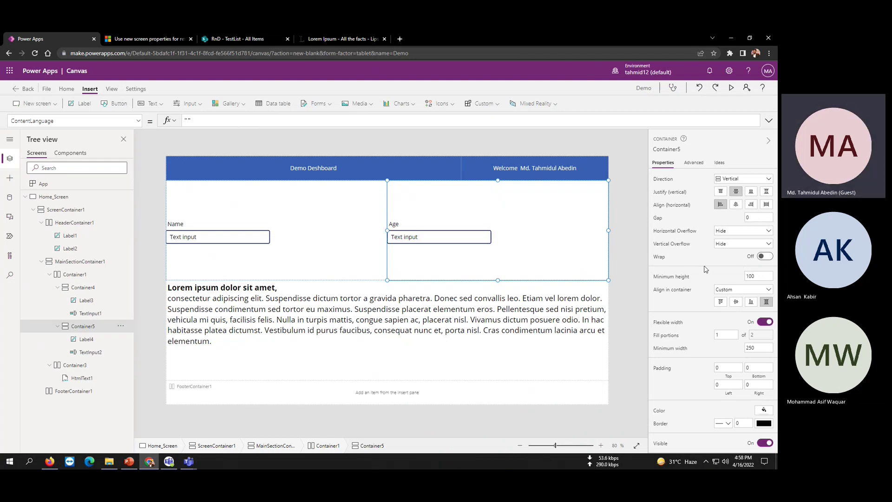
{"action": "left_click", "coordinate": [627, 236]}
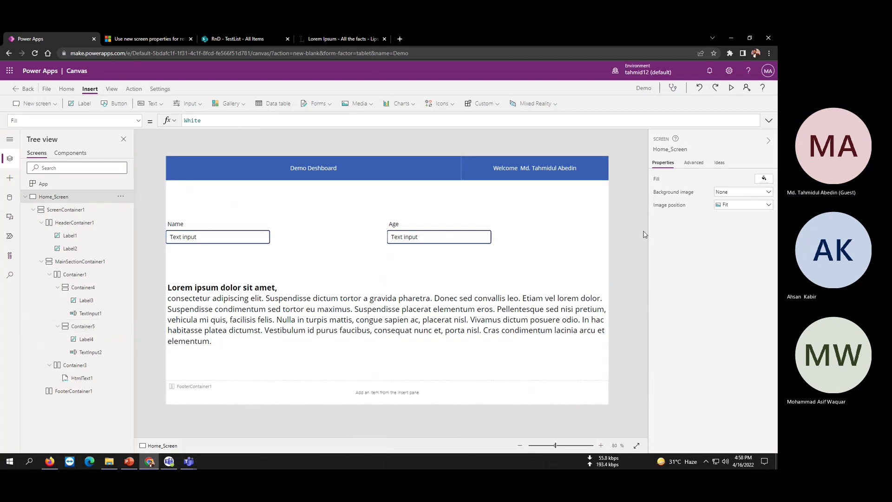
- Preview the app in a narrowed browser window to check how the Name and Age fields adapt, maximize the window and close the preview
{"action": "left_click", "coordinate": [731, 90]}
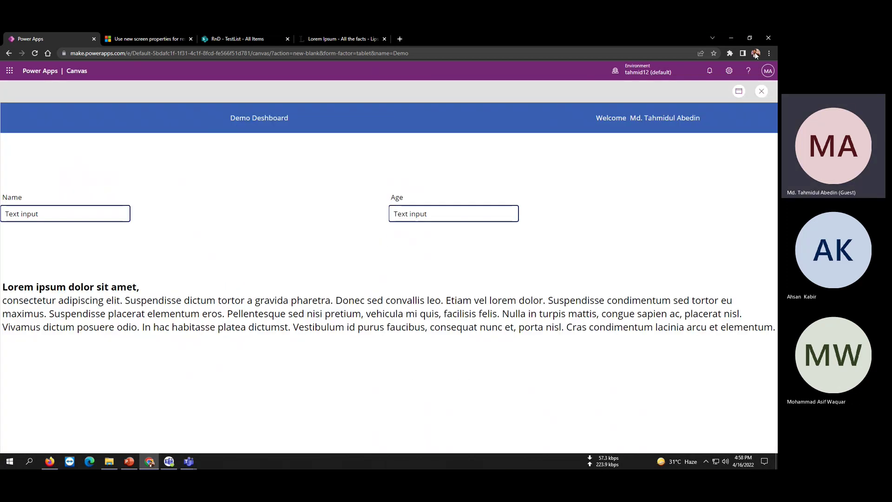
{"action": "left_click", "coordinate": [751, 37]}
{"action": "left_click_drag", "start_coordinate": [720, 205], "coordinate": [129, 252]}
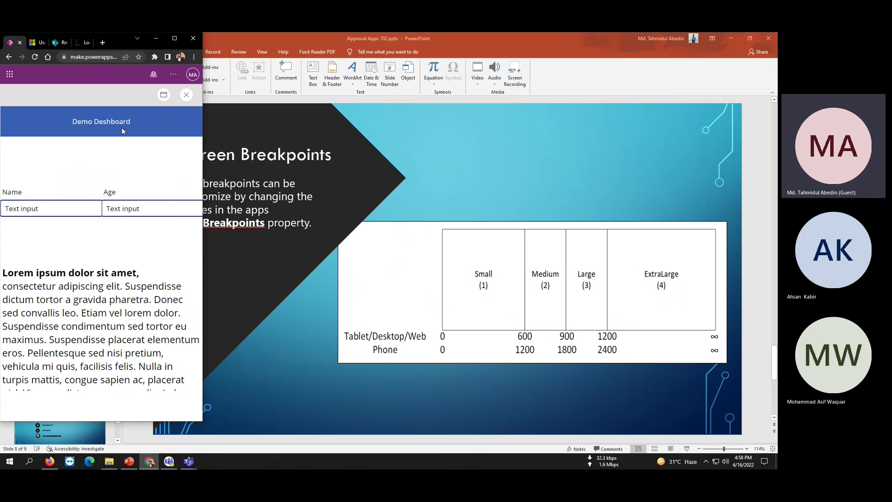
{"action": "left_click", "coordinate": [174, 39]}
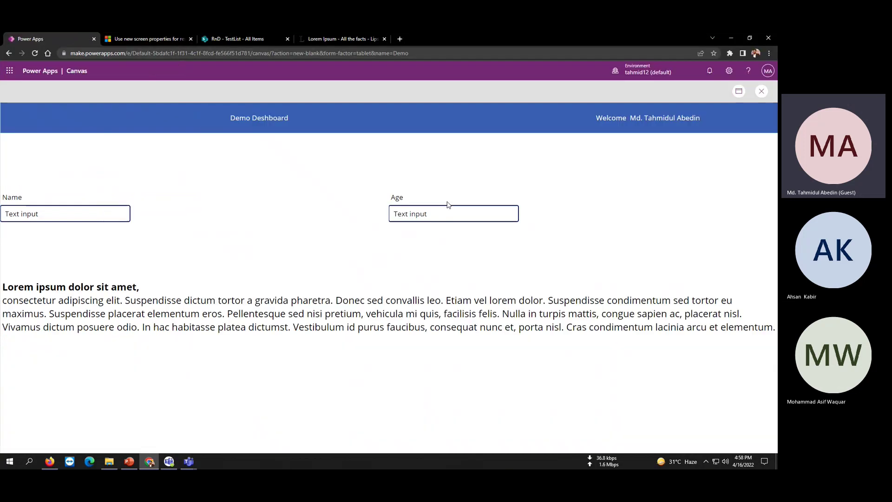
{"action": "left_click", "coordinate": [761, 92]}
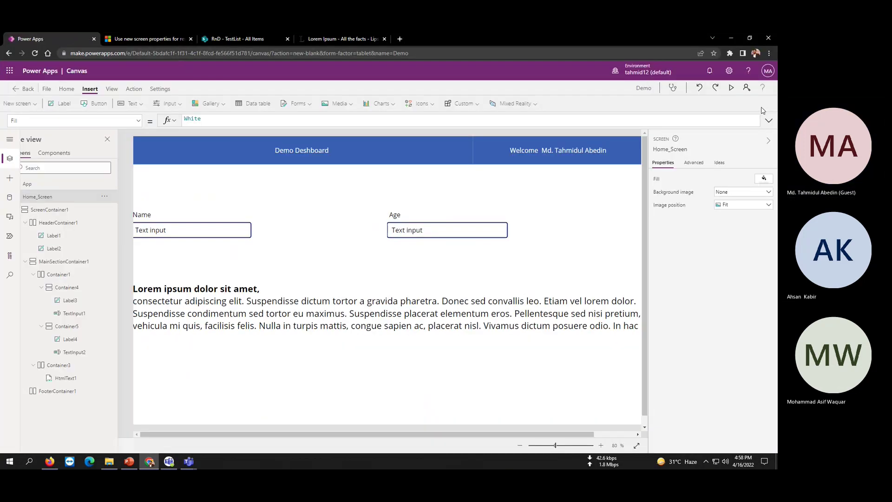
- Turn on wrapping for Container4 and for its parent Container1
{"action": "left_click", "coordinate": [471, 298]}
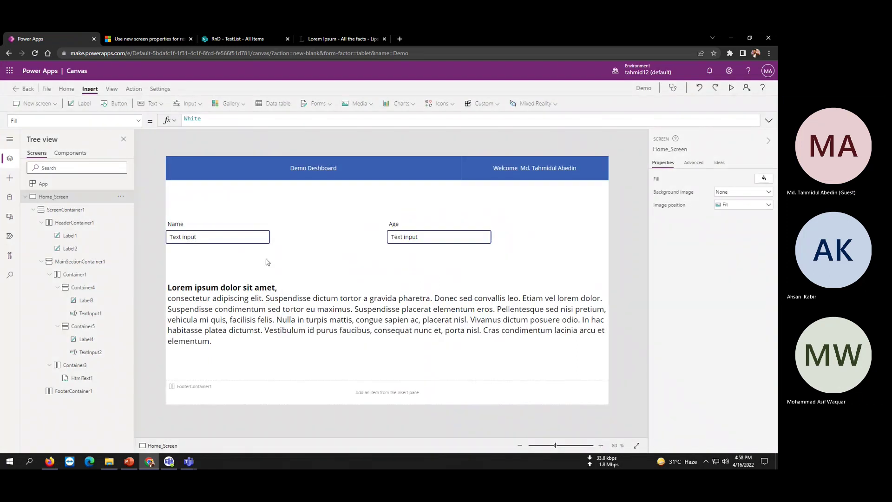
{"action": "left_click", "coordinate": [266, 259]}
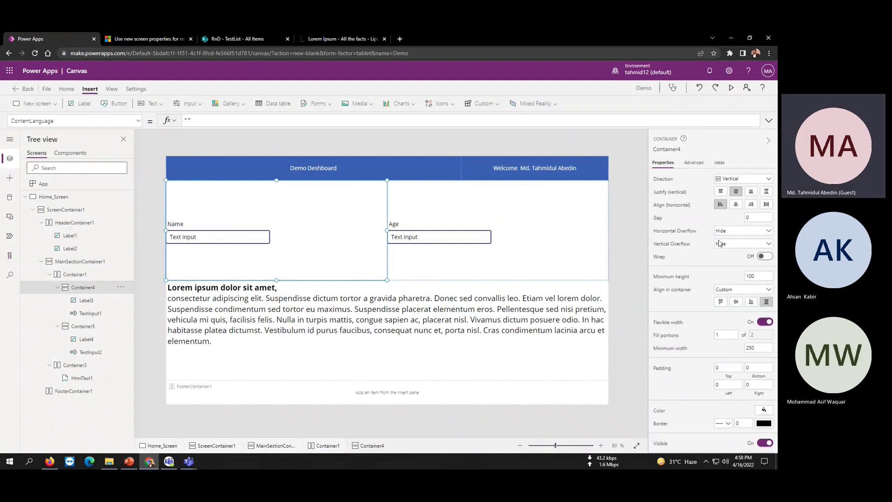
{"action": "left_click", "coordinate": [765, 256]}
{"action": "left_click", "coordinate": [88, 274]}
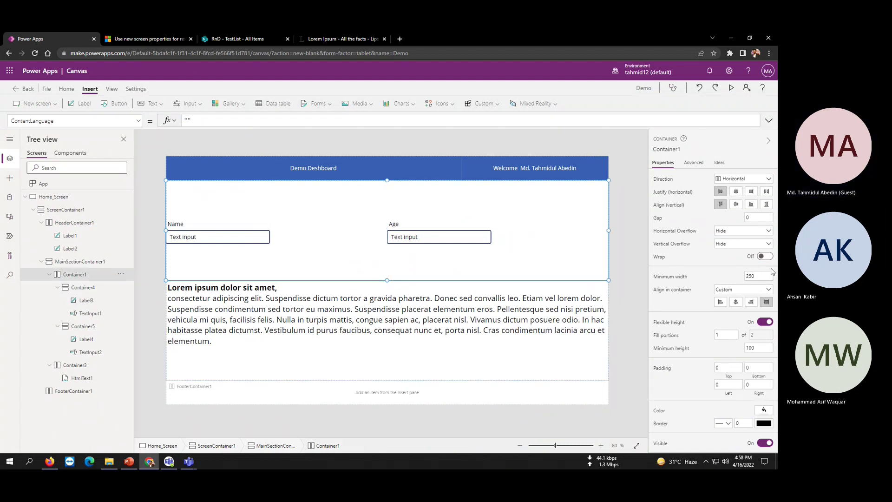
{"action": "left_click", "coordinate": [763, 257]}
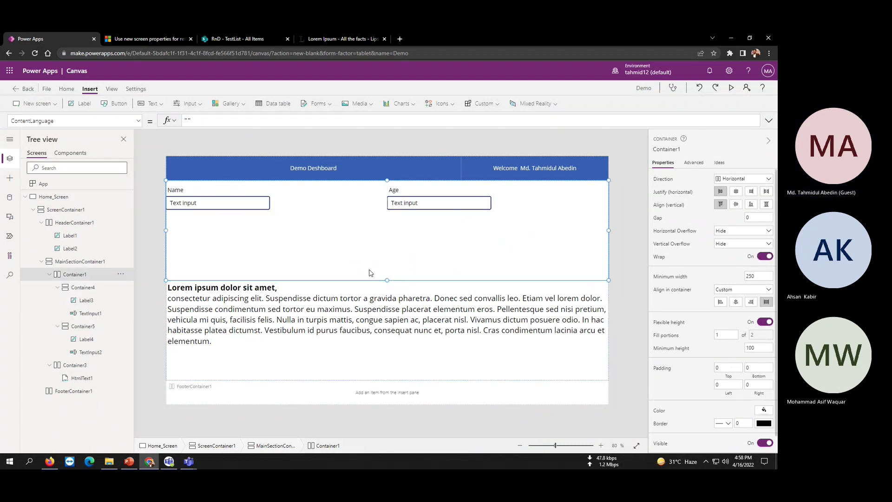
- Align Container1's contents to the vertical centre
{"action": "left_click", "coordinate": [95, 267]}
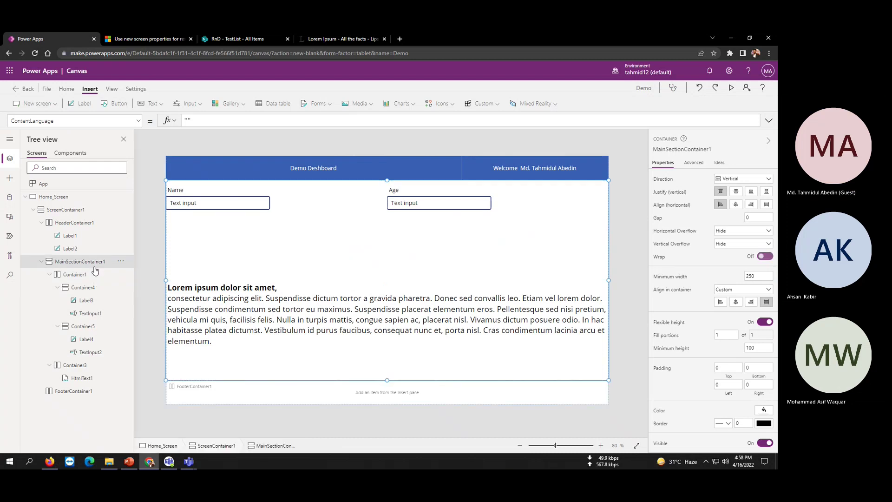
{"action": "left_click", "coordinate": [72, 278]}
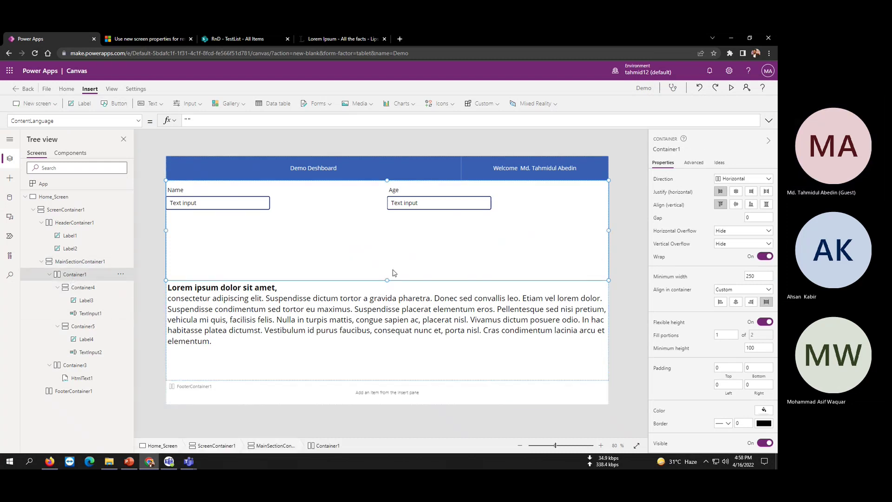
{"action": "left_click", "coordinate": [259, 207]}
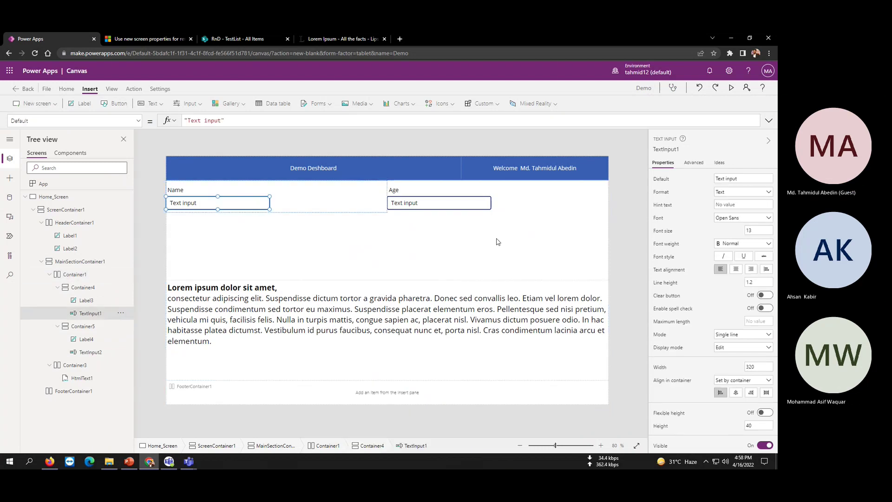
{"action": "left_click", "coordinate": [262, 238]}
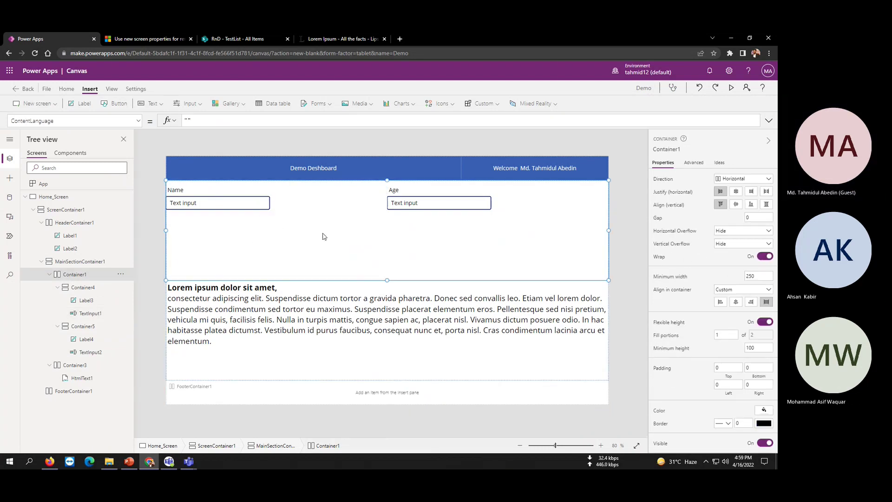
{"action": "left_click", "coordinate": [737, 205]}
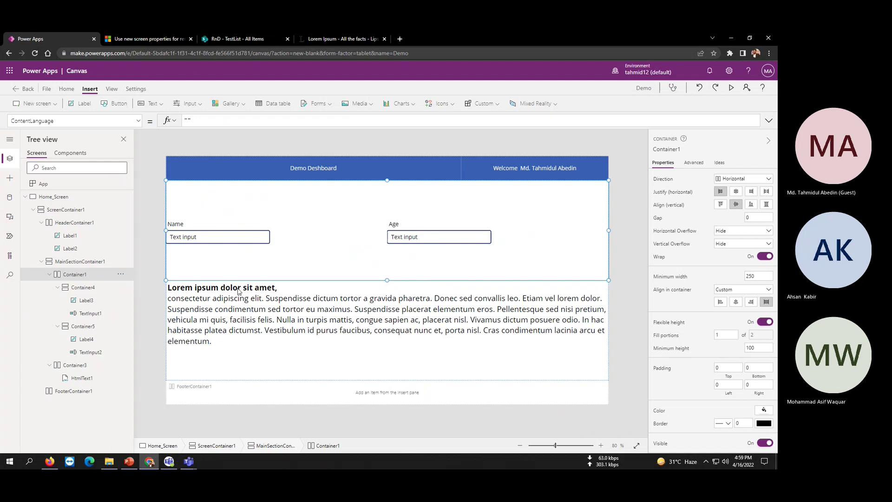
- Check Container4's settings and turn on wrapping for Container5
{"action": "left_click", "coordinate": [119, 293]}
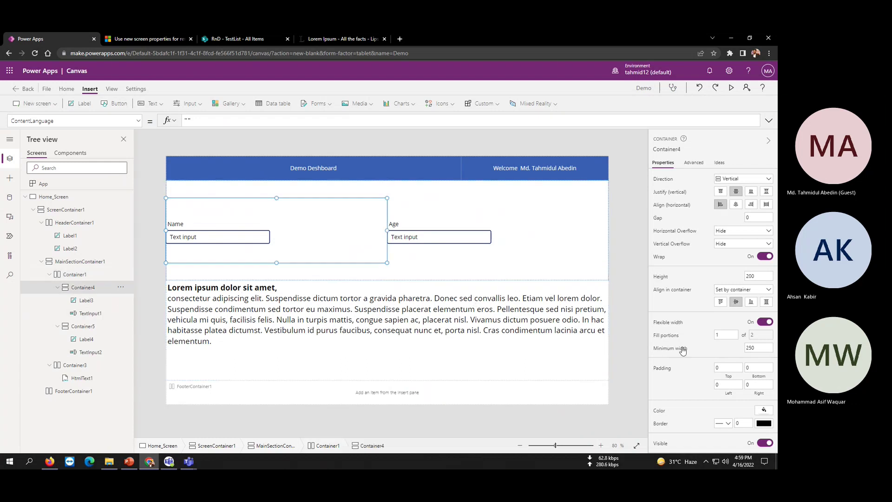
{"action": "left_click", "coordinate": [80, 328]}
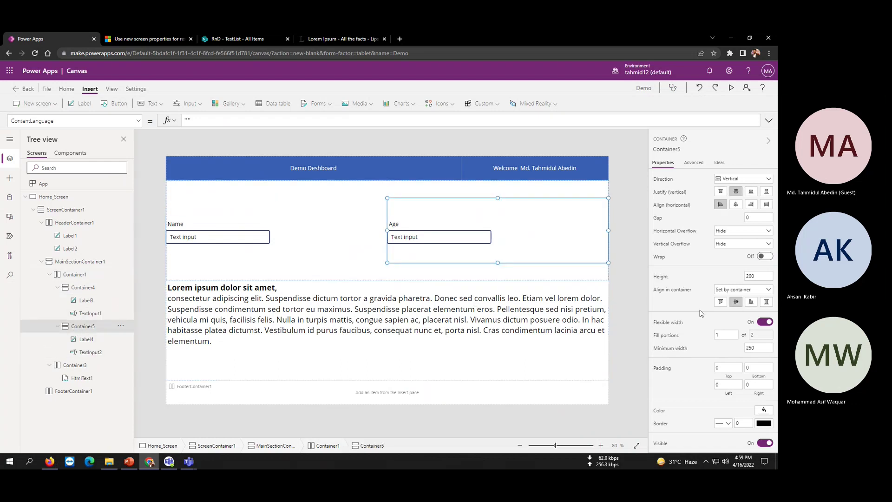
{"action": "left_click", "coordinate": [765, 257]}
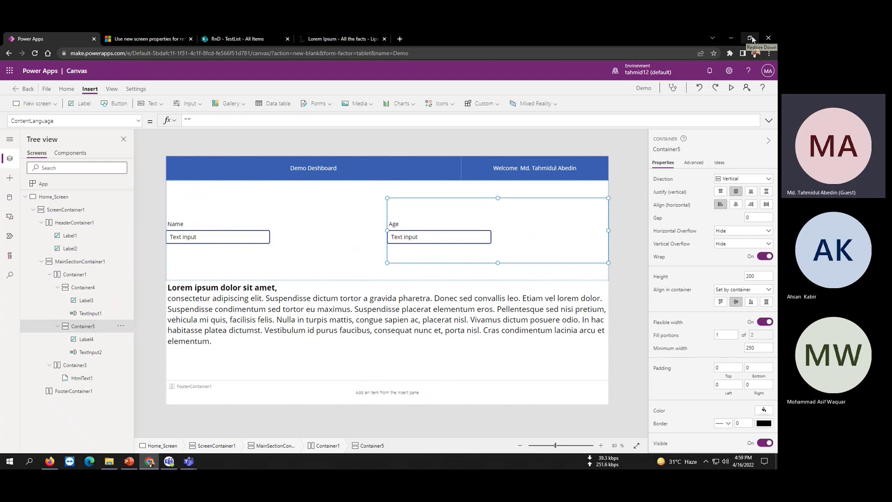
- Preview the app at narrow and wide browser widths to check how the fields wrap, maximize the window and close the preview
{"action": "left_click", "coordinate": [732, 88]}
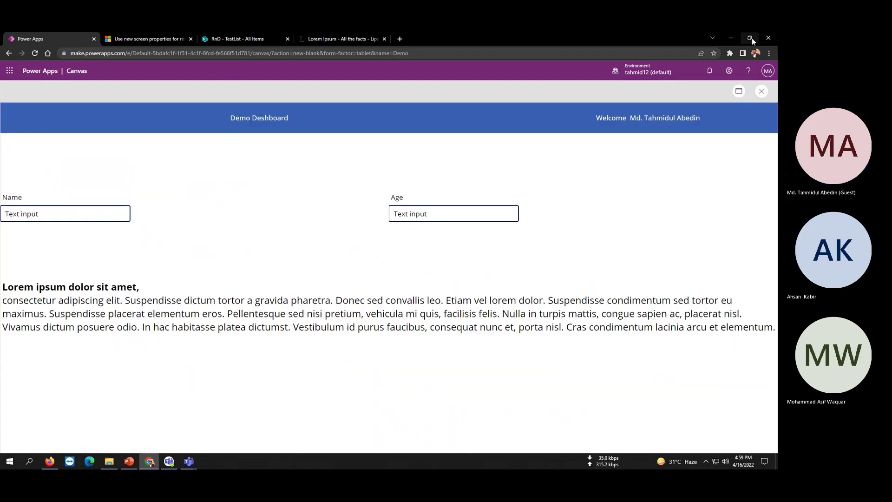
{"action": "left_click", "coordinate": [751, 39]}
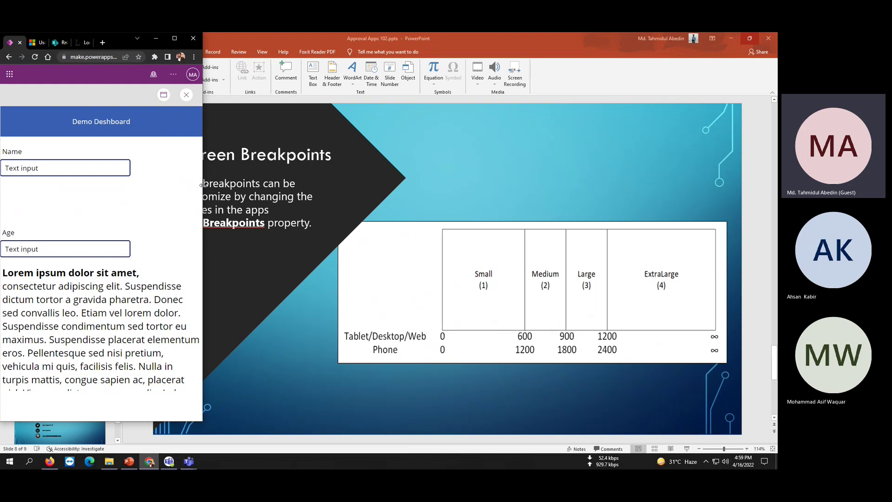
{"action": "left_click_drag", "start_coordinate": [193, 182], "coordinate": [671, 233]}
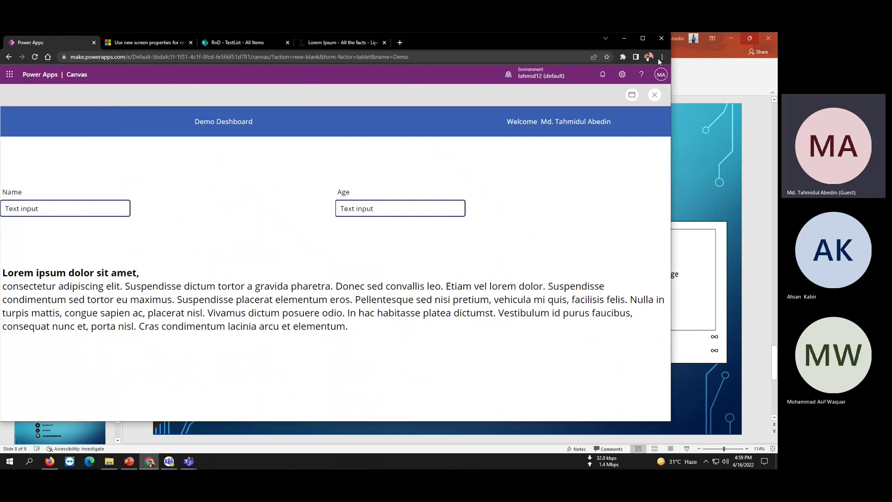
{"action": "left_click", "coordinate": [642, 39]}
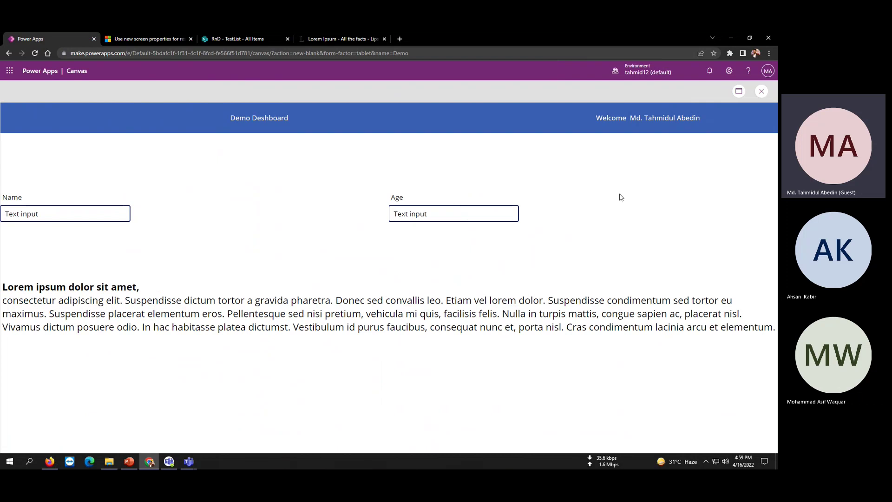
{"action": "left_click", "coordinate": [762, 93]}
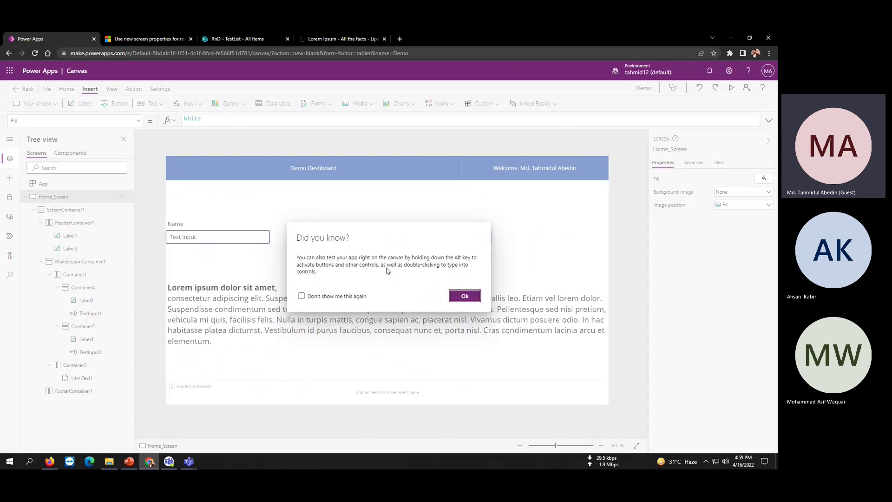
{"action": "left_click", "coordinate": [458, 296]}
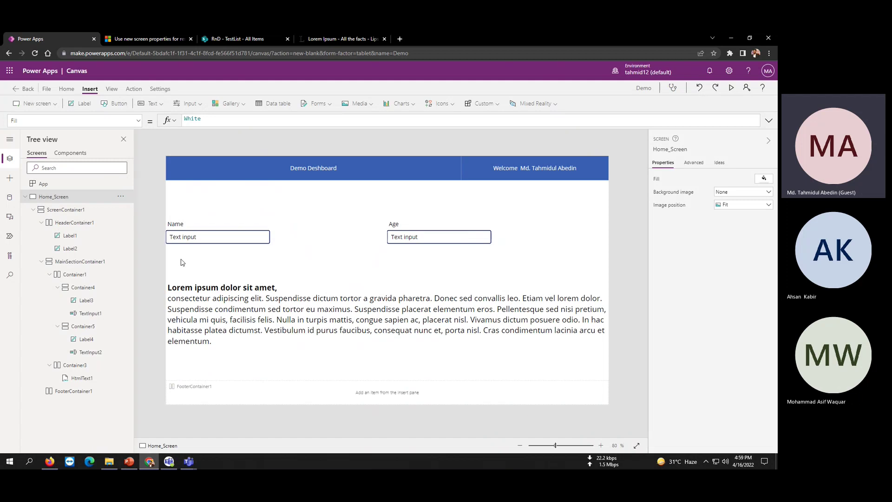
- Collapse Home_Screen in the tree and add a new screen with the "Header, main section, footer" layout
{"action": "left_click", "coordinate": [26, 196]}
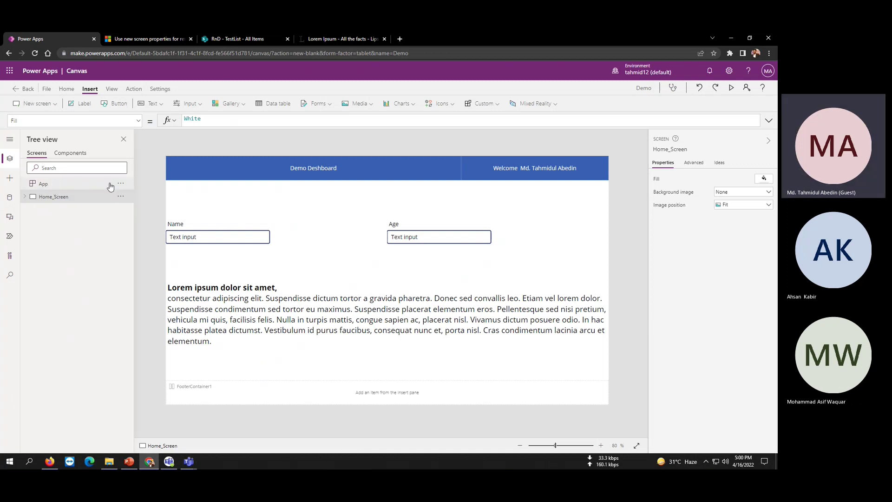
{"action": "left_click", "coordinate": [79, 184]}
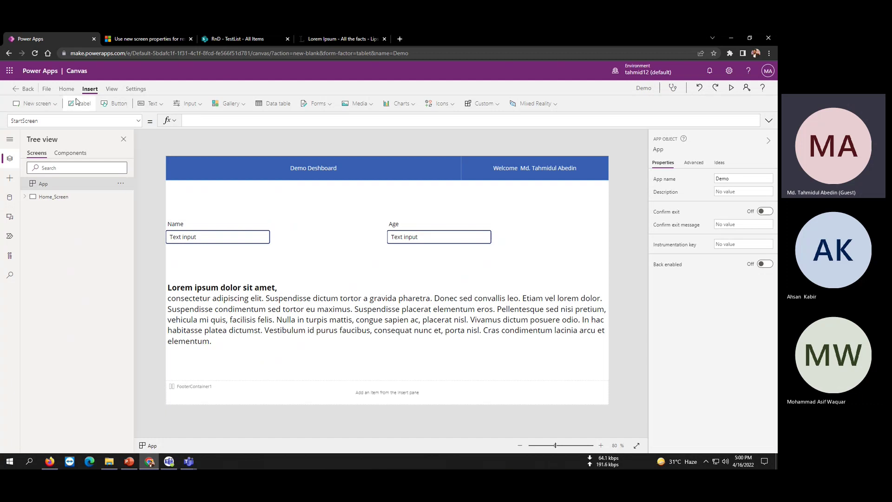
{"action": "left_click", "coordinate": [49, 104]}
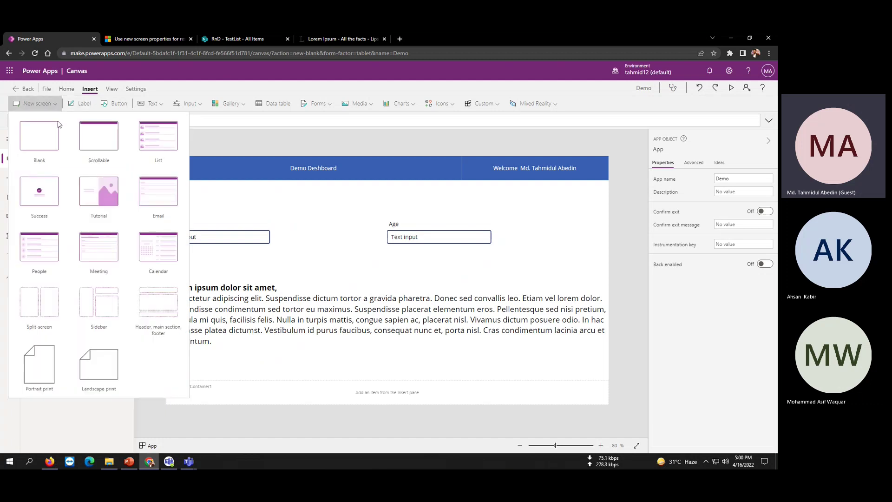
{"action": "left_click", "coordinate": [157, 310]}
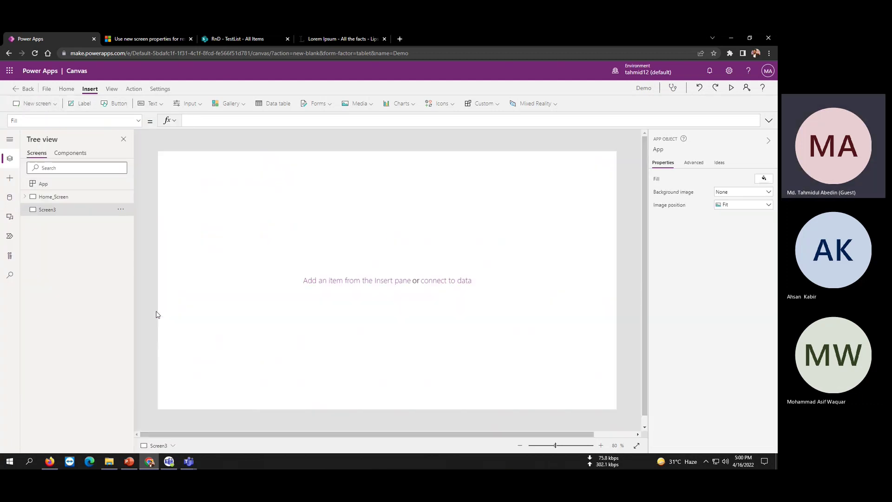
- Insert a text label in the new screen's header container and set its text to "New Form"
{"action": "left_click", "coordinate": [390, 175]}
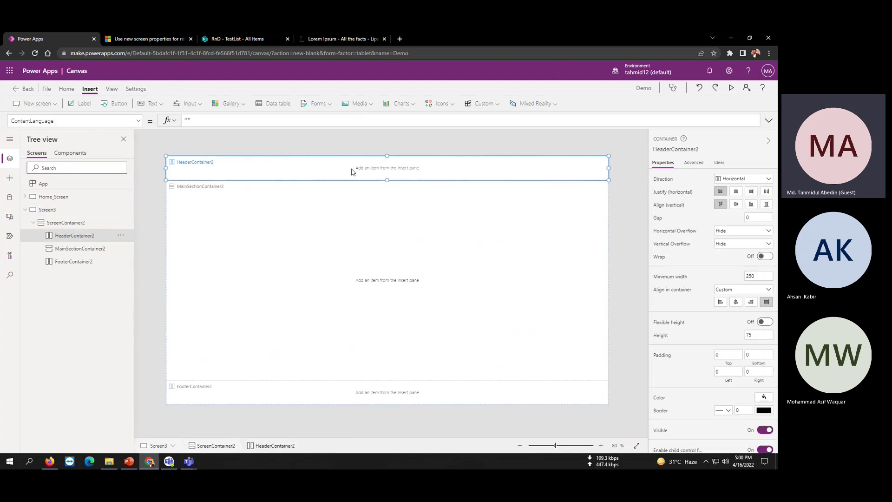
{"action": "left_click", "coordinate": [152, 103]}
{"action": "left_click", "coordinate": [155, 120]}
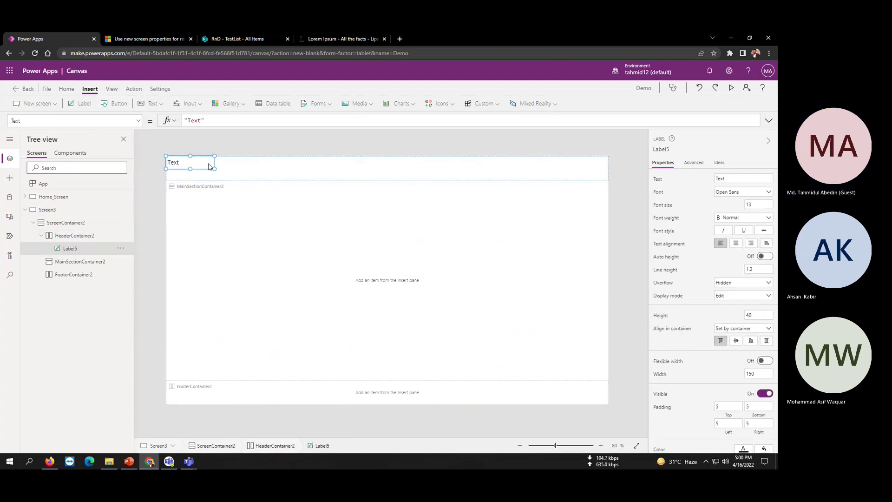
{"action": "double_click", "coordinate": [200, 119]}
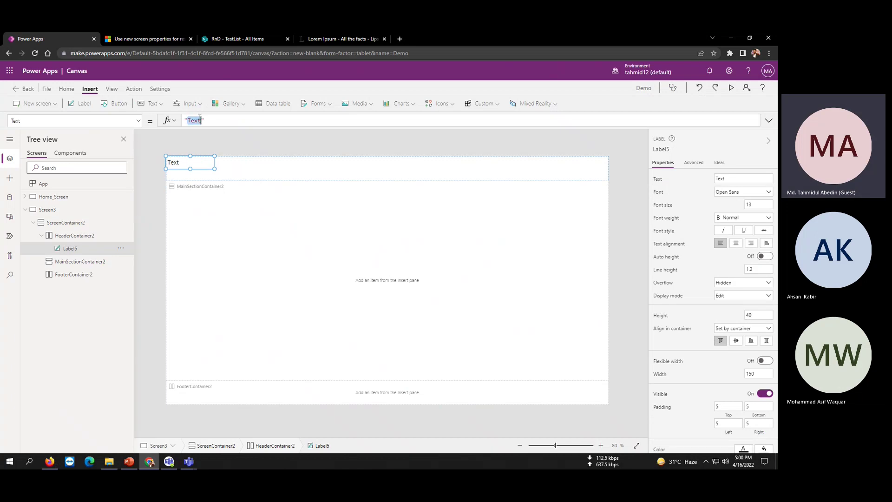
{"action": "type", "text": "New Form"}
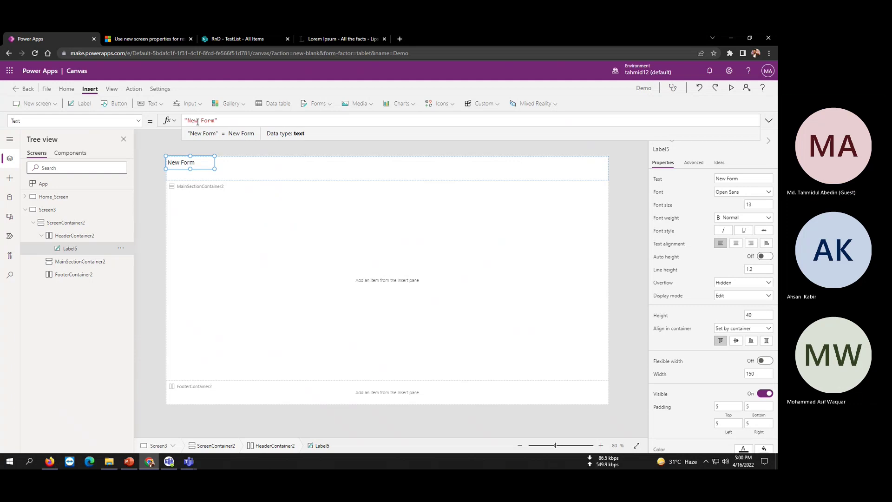
- Centre the "New Form" label's text, then justify HeaderContainer2's contents to the horizontal centre and stretch them vertically
{"action": "left_click", "coordinate": [239, 178]}
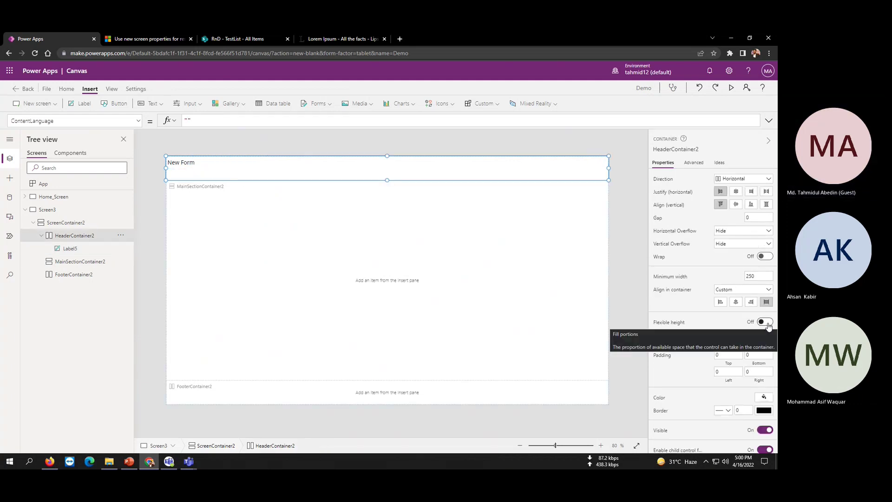
{"action": "left_click", "coordinate": [199, 167]}
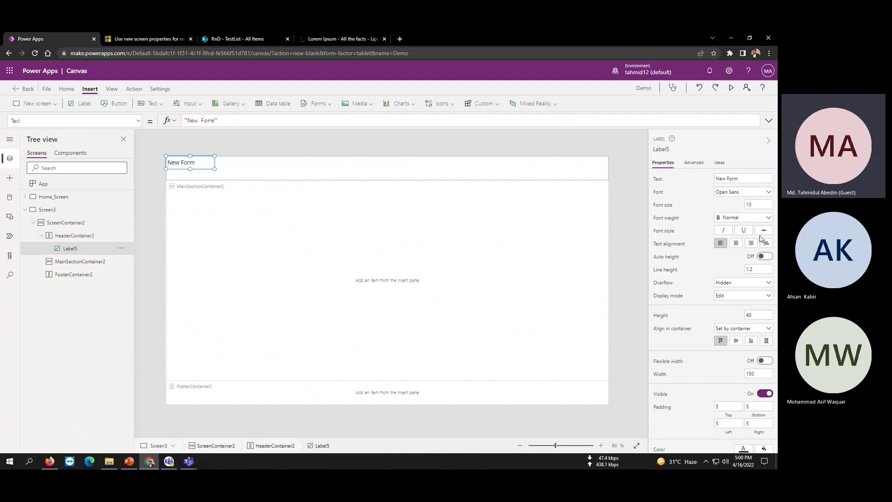
{"action": "left_click", "coordinate": [739, 246]}
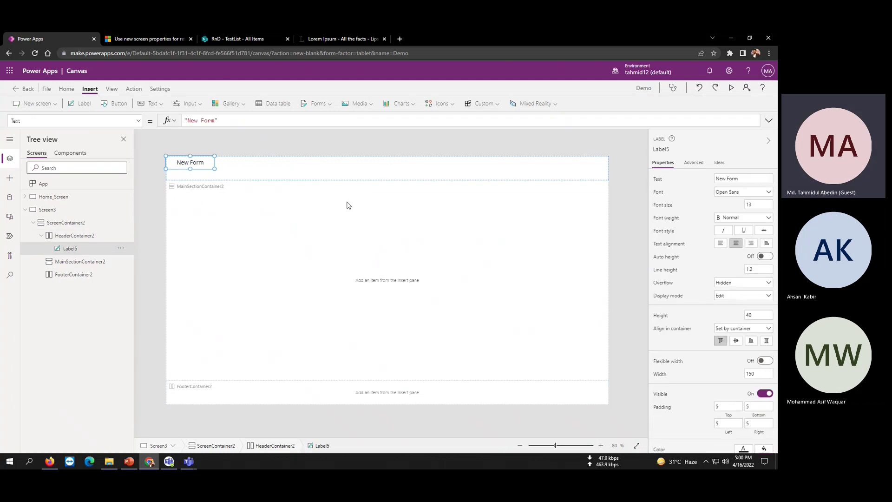
{"action": "left_click", "coordinate": [77, 236]}
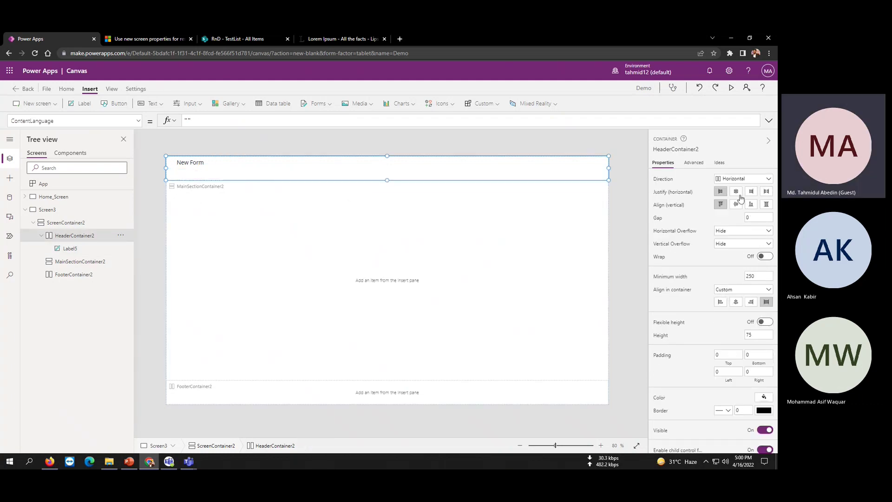
{"action": "left_click", "coordinate": [736, 192]}
{"action": "left_click", "coordinate": [766, 204]}
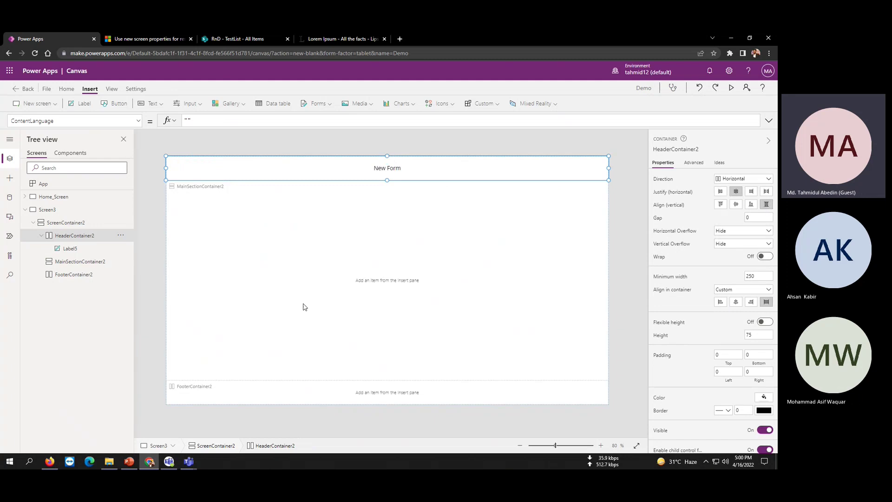
- Give the "New Form" label white text and the theme blue fill RGBA(56, 96, 178, 1)
{"action": "left_click", "coordinate": [70, 249]}
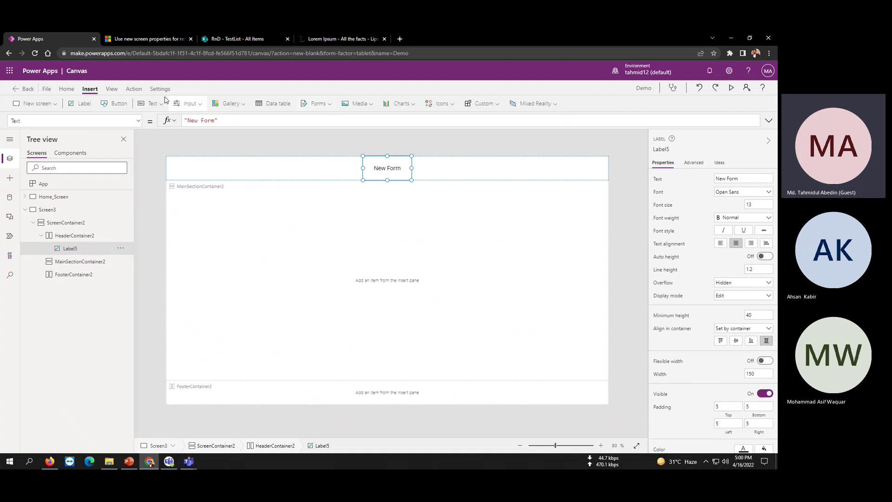
{"action": "left_click", "coordinate": [67, 89]}
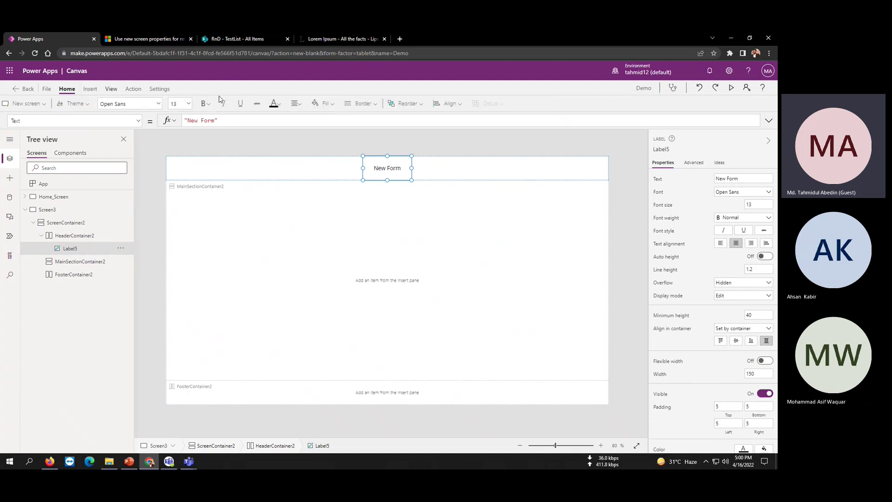
{"action": "left_click", "coordinate": [285, 103]}
{"action": "left_click", "coordinate": [289, 145]}
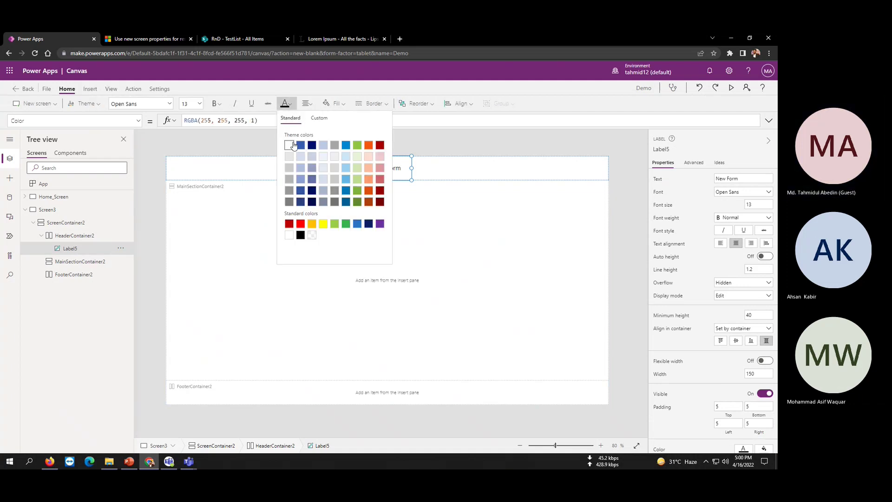
{"action": "left_click", "coordinate": [307, 103]}
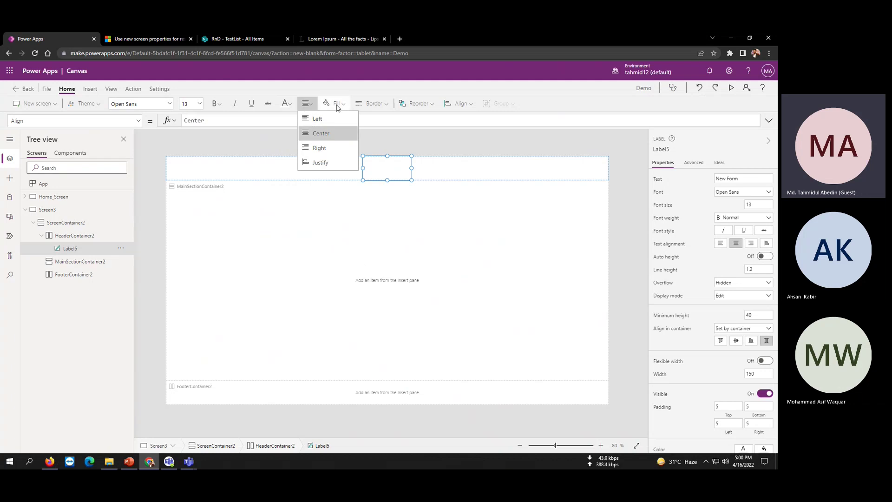
{"action": "left_click", "coordinate": [336, 104]}
{"action": "left_click", "coordinate": [342, 147]}
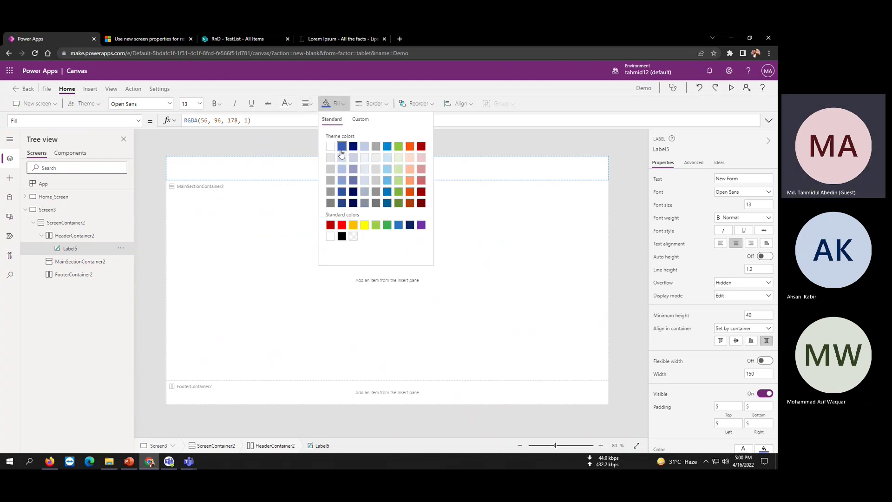
{"action": "left_click", "coordinate": [300, 197]}
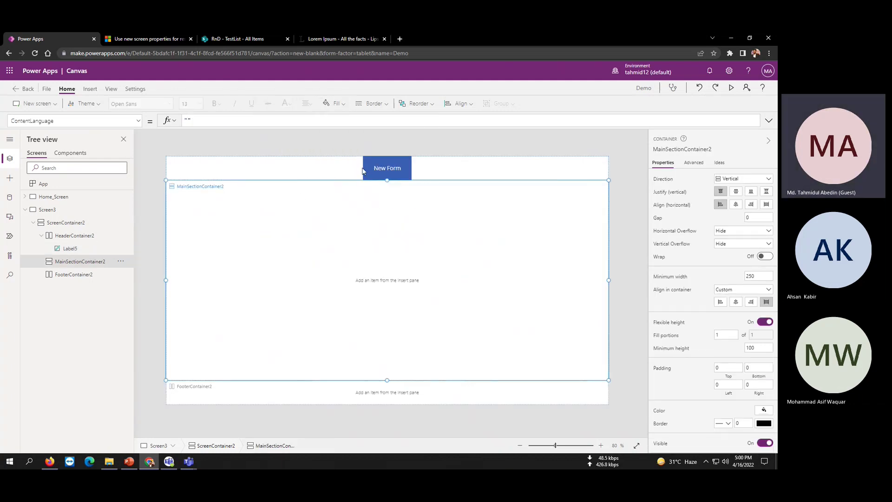
- Turn on flexible width for the "New Form" label so it fills the header container
{"action": "left_click", "coordinate": [367, 171]}
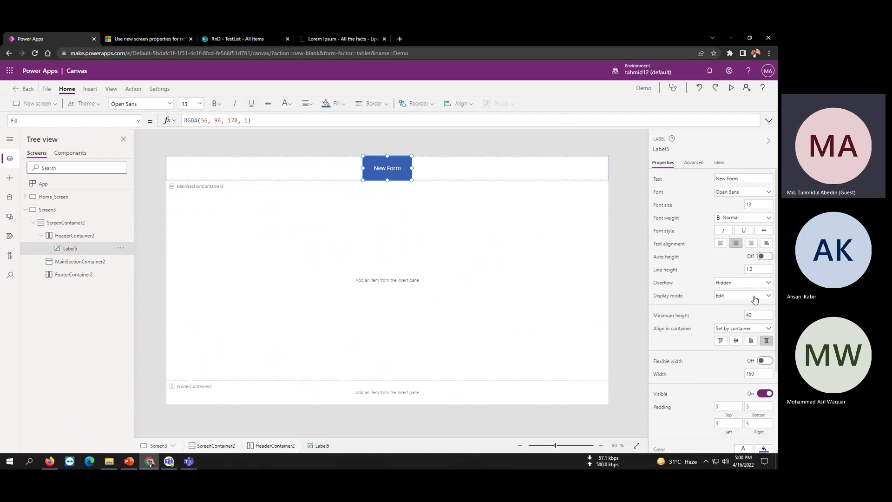
{"action": "left_click", "coordinate": [770, 364]}
{"action": "left_click", "coordinate": [398, 189]}
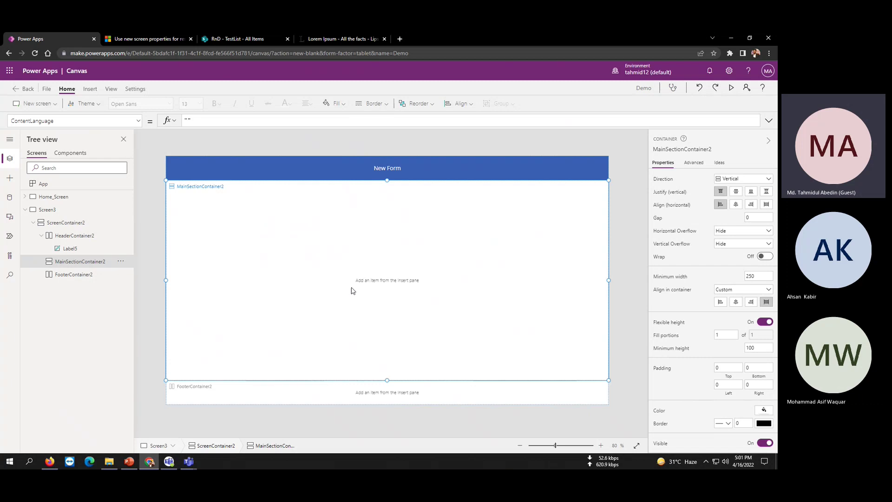
- Check Screen3's container structure in the tree and select MainSectionContainer2
{"action": "left_click", "coordinate": [26, 211]}
{"action": "left_click", "coordinate": [26, 210]}
{"action": "left_click", "coordinate": [49, 236]}
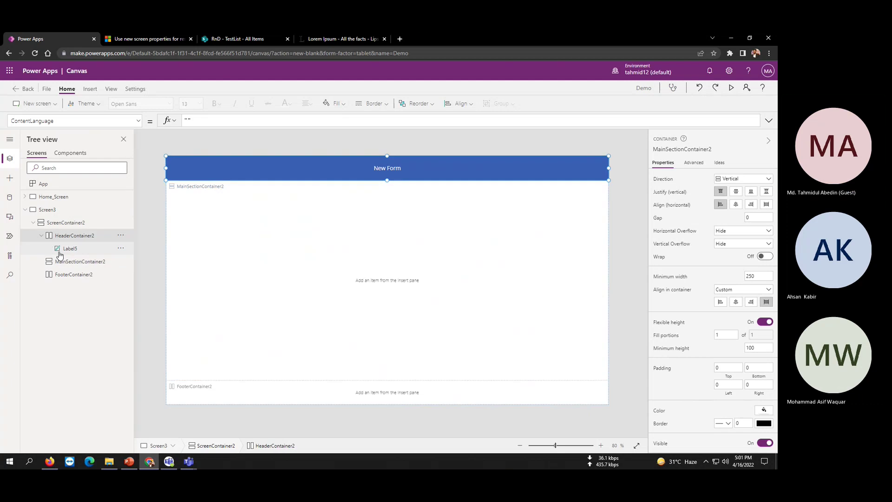
{"action": "left_click", "coordinate": [82, 262]}
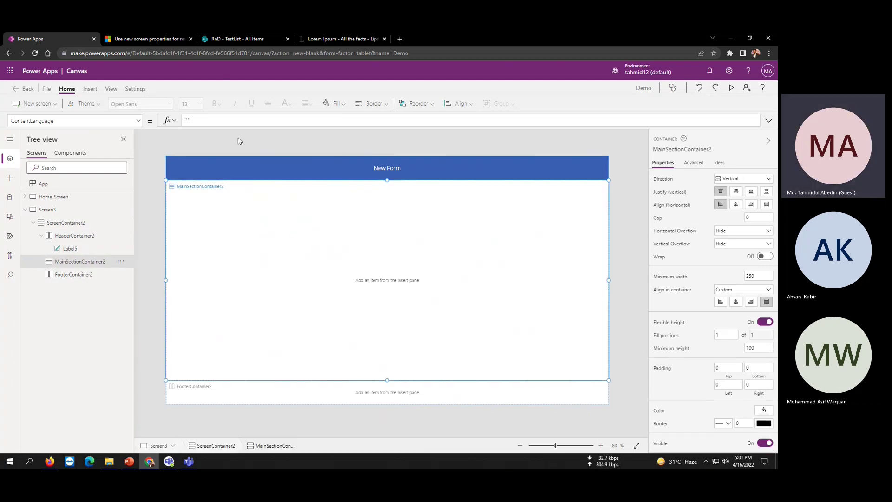
- Switch to the SharePoint TestList, examine its columns and new item form, and return to Power Apps
{"action": "left_click", "coordinate": [223, 42]}
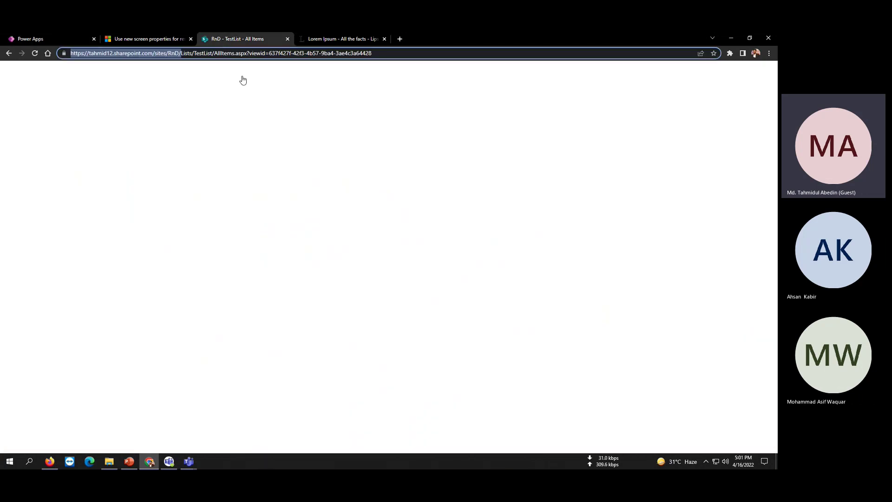
{"action": "left_click", "coordinate": [407, 236]}
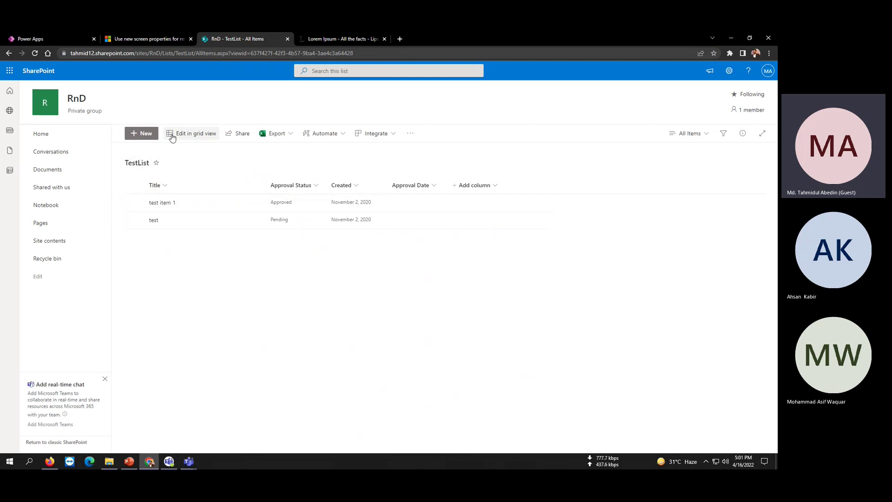
{"action": "left_click", "coordinate": [142, 134]}
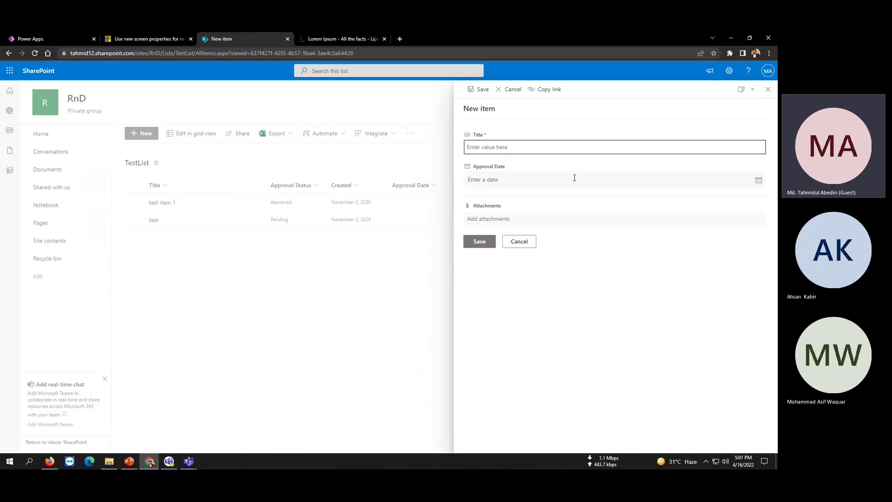
{"action": "left_click", "coordinate": [768, 89]}
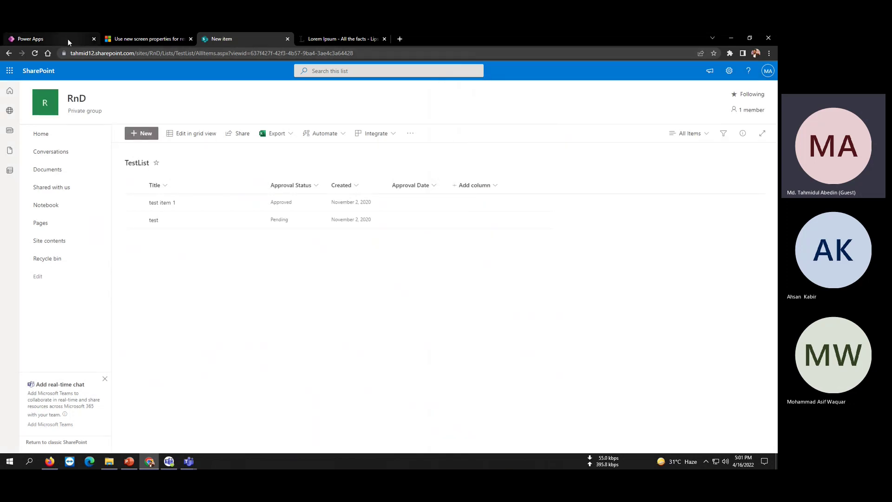
{"action": "left_click", "coordinate": [68, 38]}
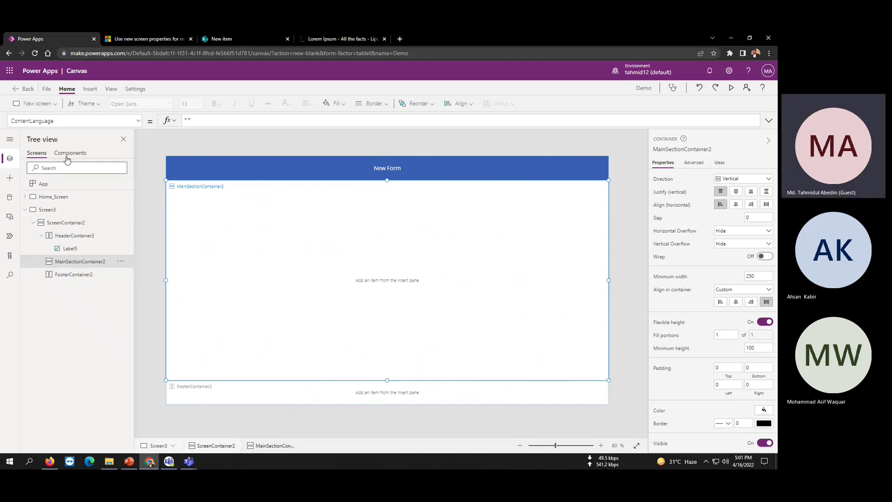
- Search the insertable controls for "form" and add an Edit form to MainSectionContainer2
{"action": "left_click", "coordinate": [10, 179]}
{"action": "left_click", "coordinate": [63, 155]}
{"action": "type", "text": "form"}
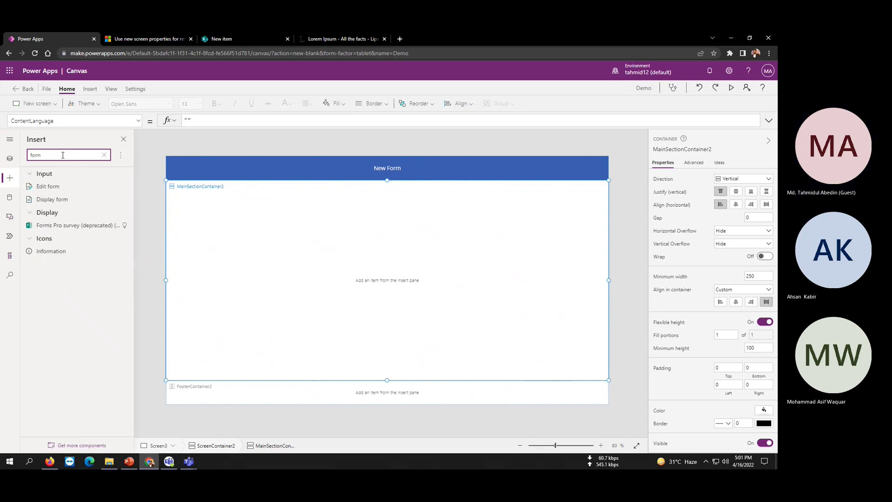
{"action": "left_click", "coordinate": [61, 188]}
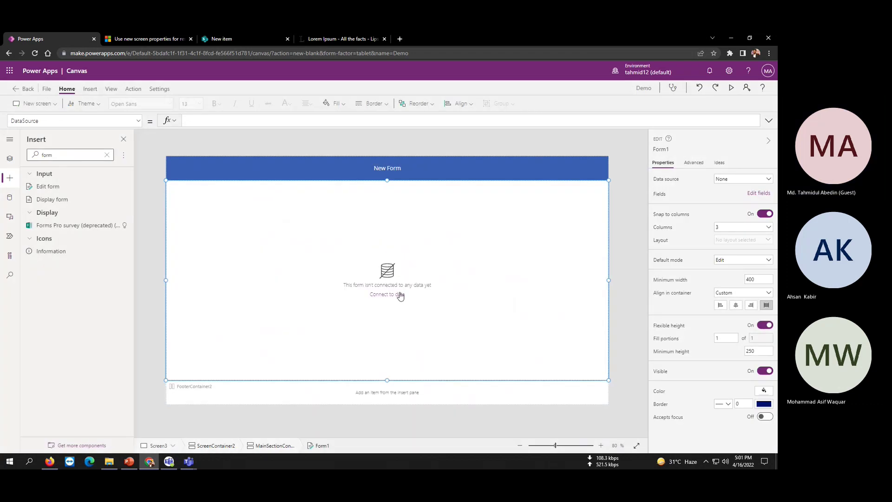
- Connect the app to TestList on the RnD site through the existing SharePoint connection
{"action": "left_click", "coordinate": [400, 295]}
{"action": "left_click", "coordinate": [65, 170]}
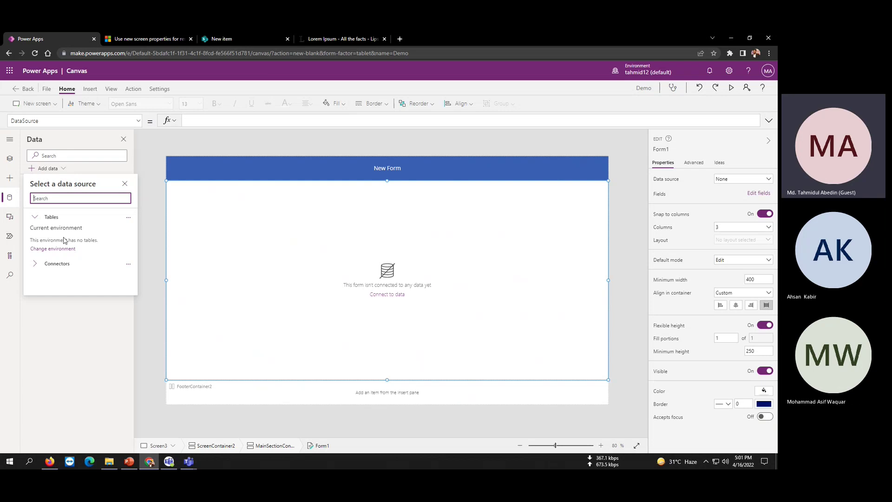
{"action": "left_click", "coordinate": [59, 264]}
{"action": "left_click", "coordinate": [73, 303]}
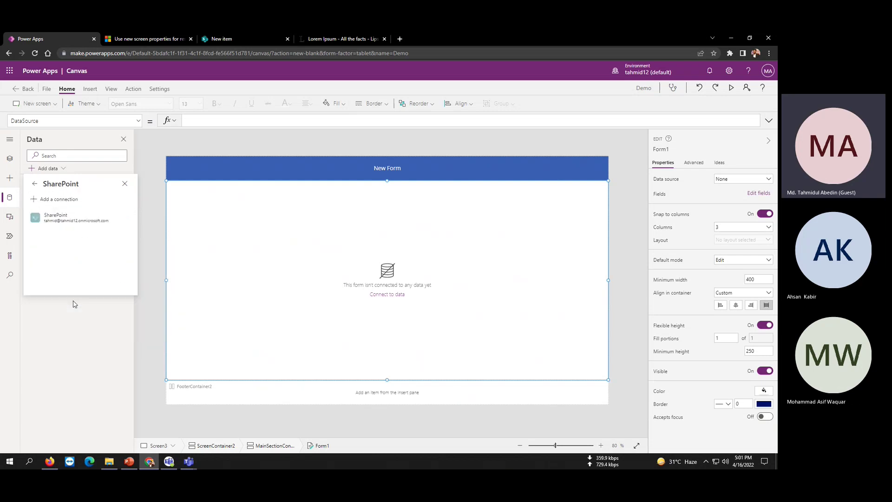
{"action": "left_click", "coordinate": [63, 227]}
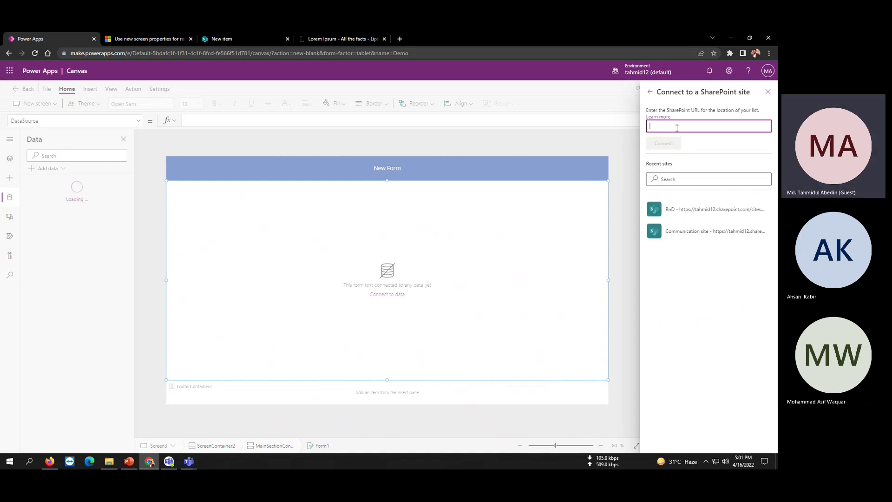
{"action": "left_click", "coordinate": [705, 208]}
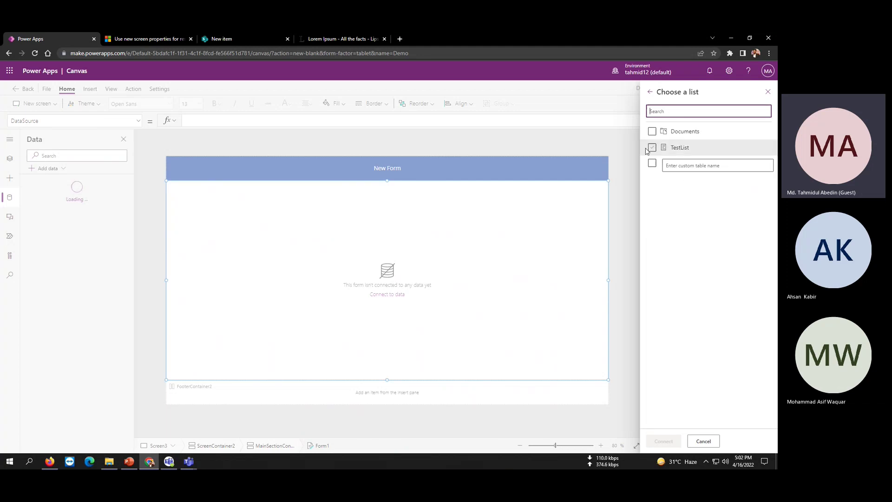
{"action": "left_click", "coordinate": [653, 149]}
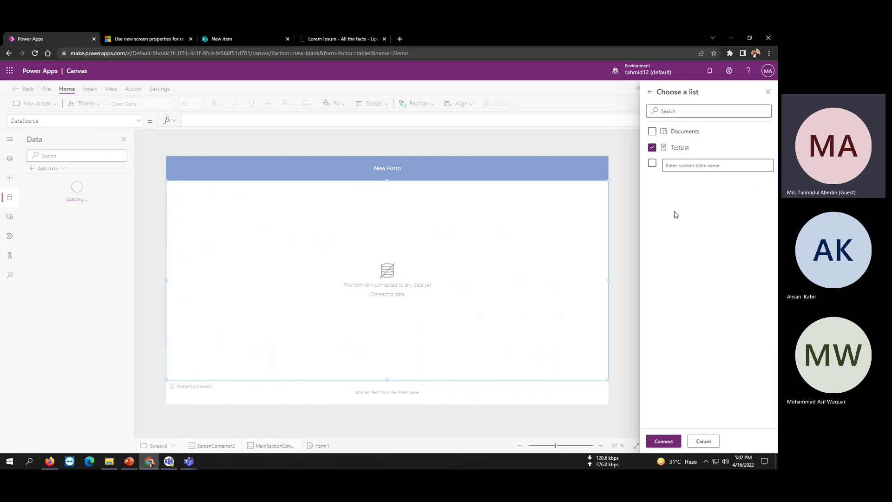
{"action": "left_click", "coordinate": [664, 441]}
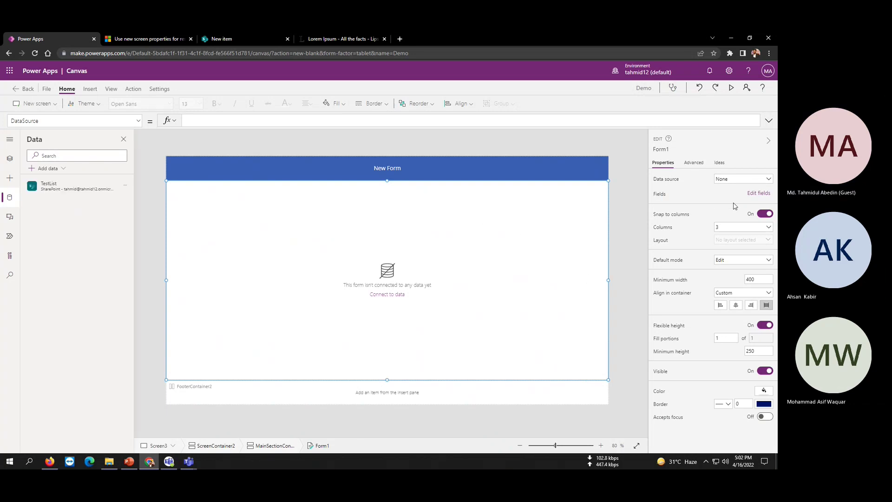
- Set the form's data source to TestList and its default mode to New
{"action": "left_click", "coordinate": [752, 184]}
{"action": "left_click", "coordinate": [695, 230]}
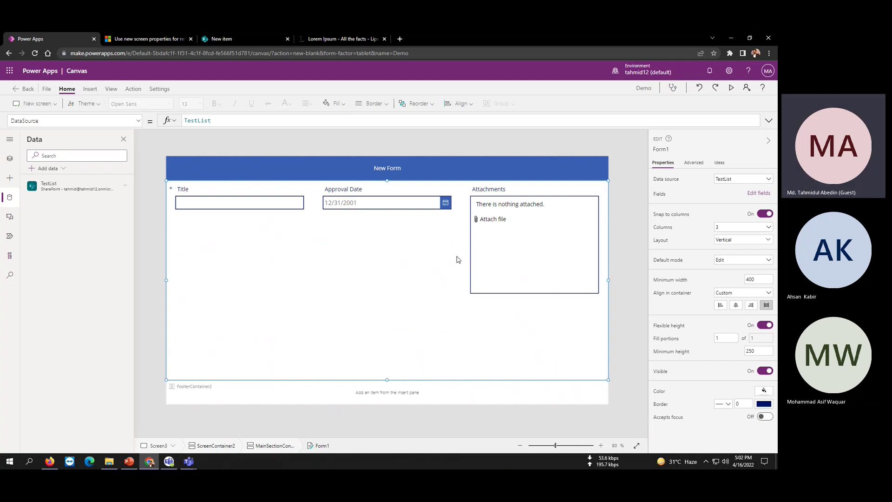
{"action": "left_click", "coordinate": [731, 261]}
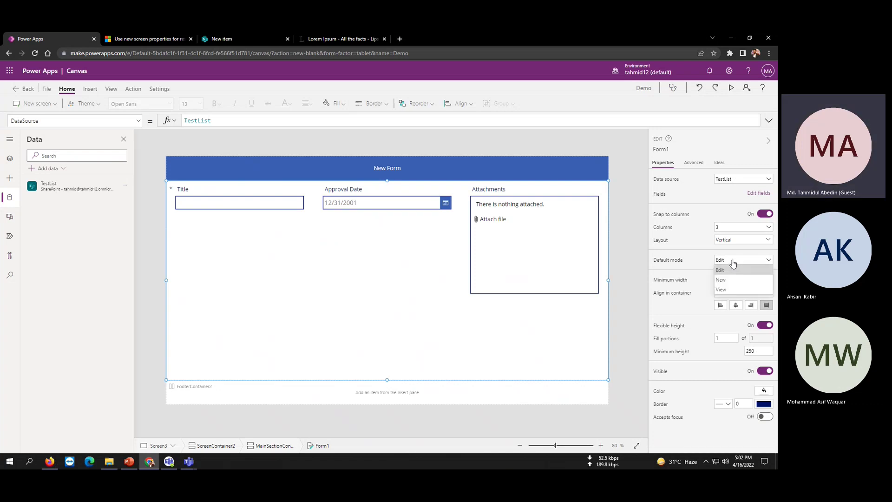
{"action": "left_click", "coordinate": [726, 283]}
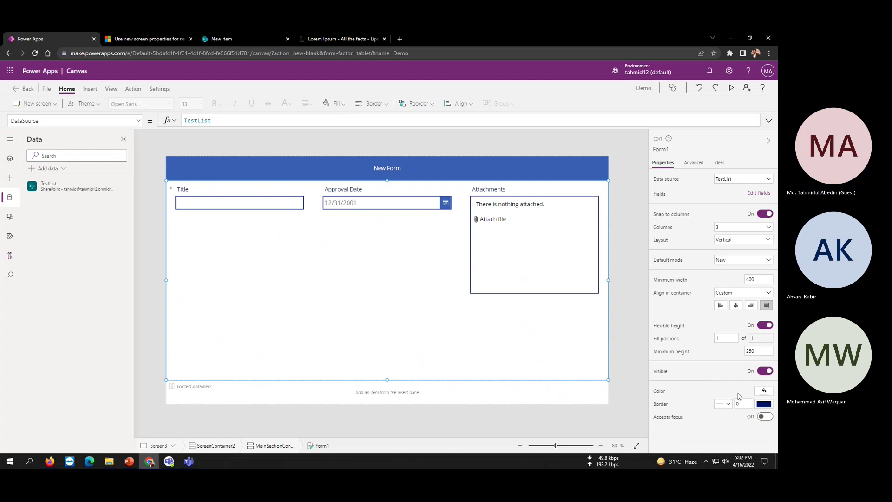
- Delete FooterContainer2 from the screen and select the form
{"action": "left_click", "coordinate": [419, 397]}
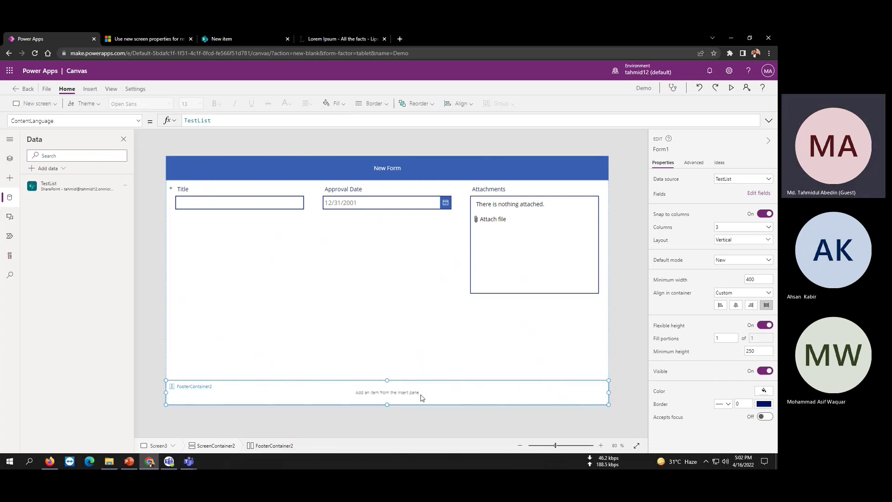
{"action": "left_click", "coordinate": [397, 333]}
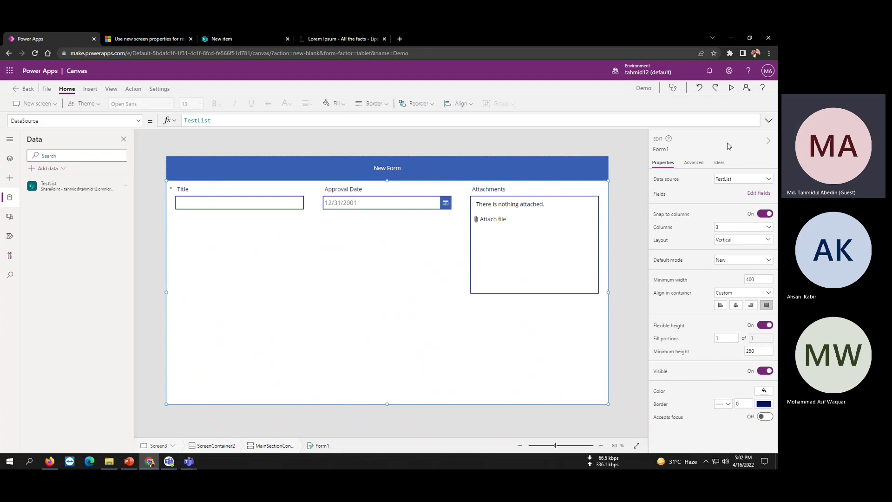
- Preview the form at wide and narrow browser widths to check its field wrapping, close the preview and return to the screen tree
{"action": "left_click", "coordinate": [731, 88]}
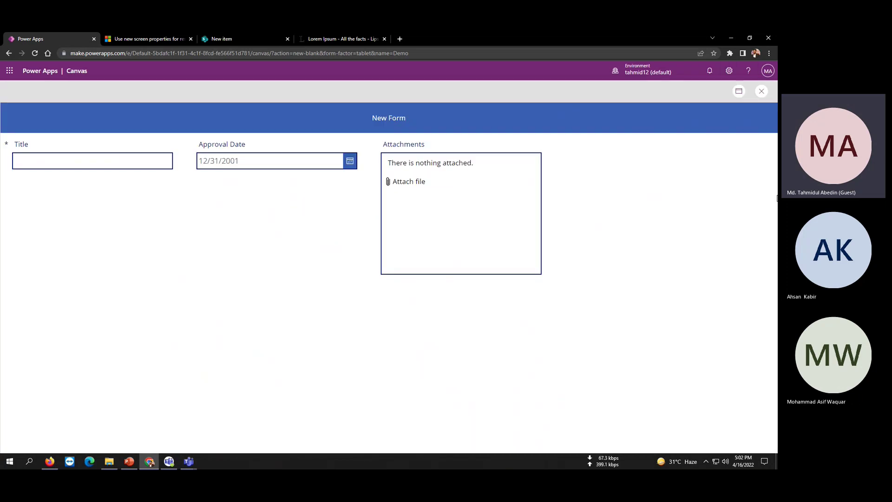
{"action": "left_click", "coordinate": [750, 38]}
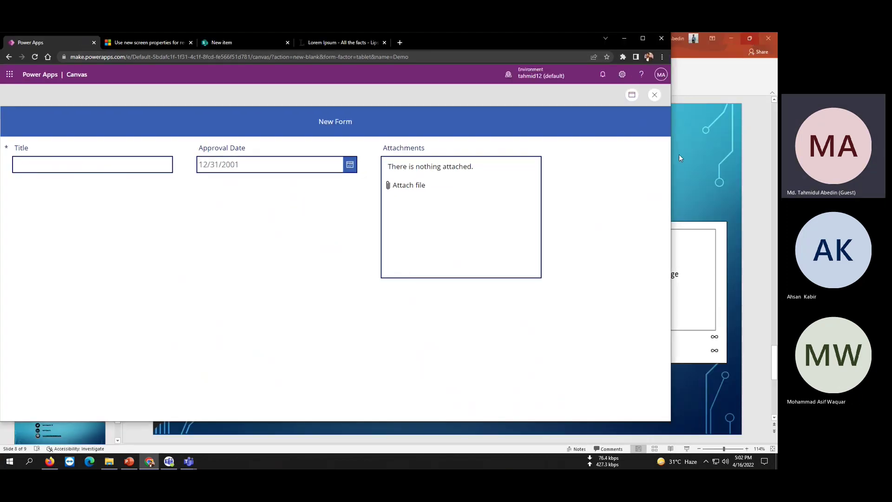
{"action": "left_click_drag", "start_coordinate": [671, 155], "coordinate": [503, 232]}
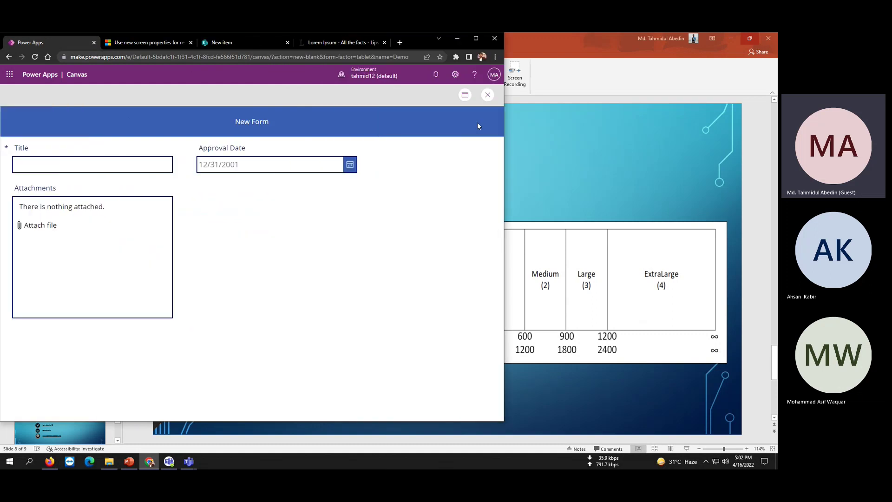
{"action": "left_click", "coordinate": [475, 39]}
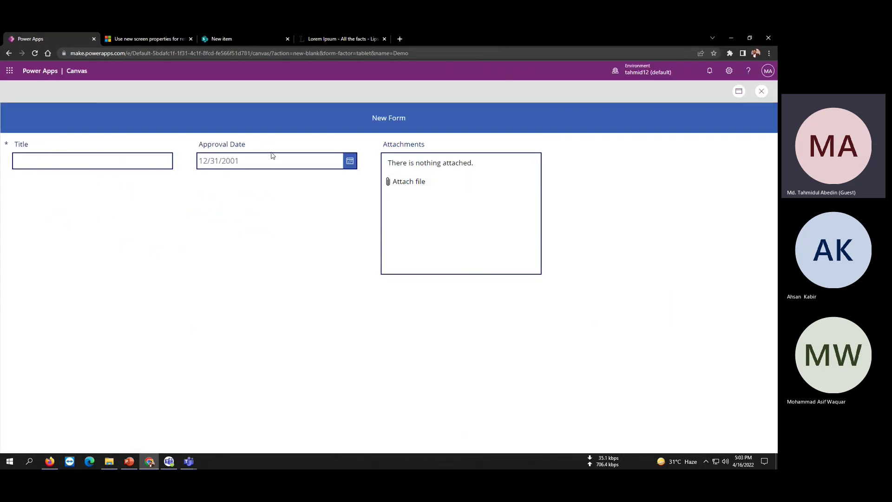
{"action": "left_click", "coordinate": [762, 91]}
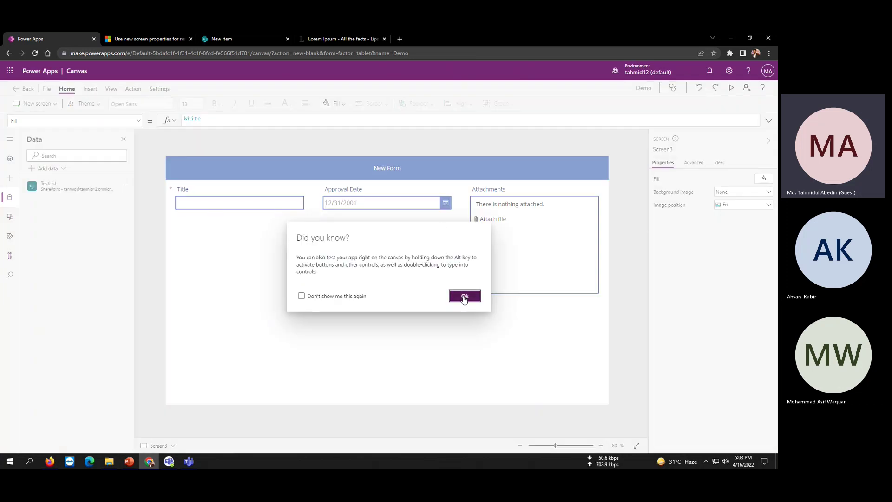
{"action": "left_click", "coordinate": [464, 297]}
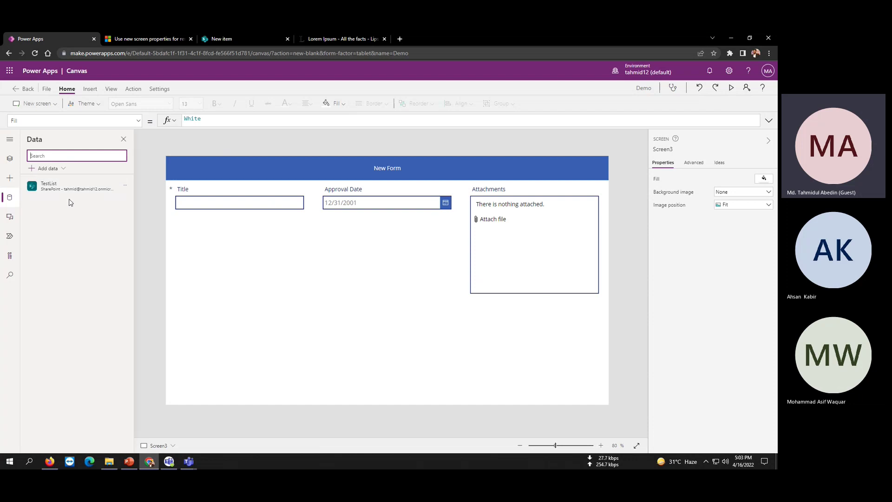
{"action": "mouse_move", "coordinate": [70, 189]}
{"action": "left_click", "coordinate": [15, 163]}
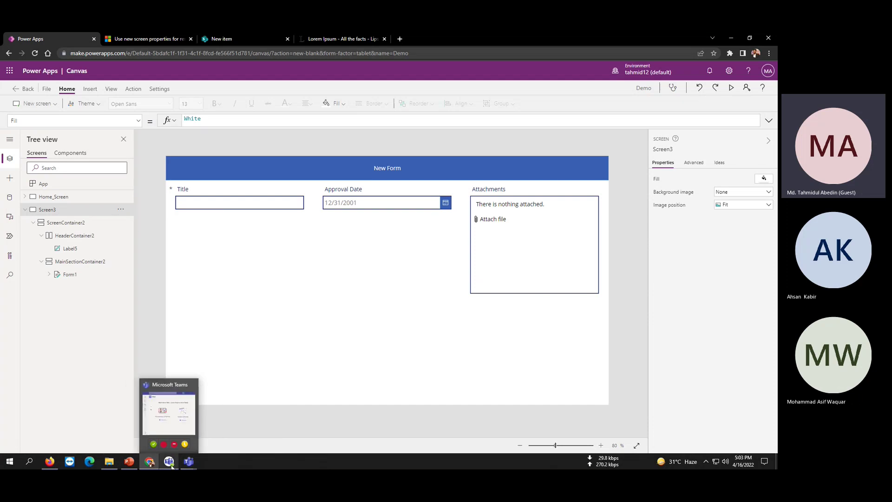
- Switch to PowerPoint and show the closing thank-you slide of the Approval Apps 102 presentation
{"action": "left_click", "coordinate": [129, 461]}
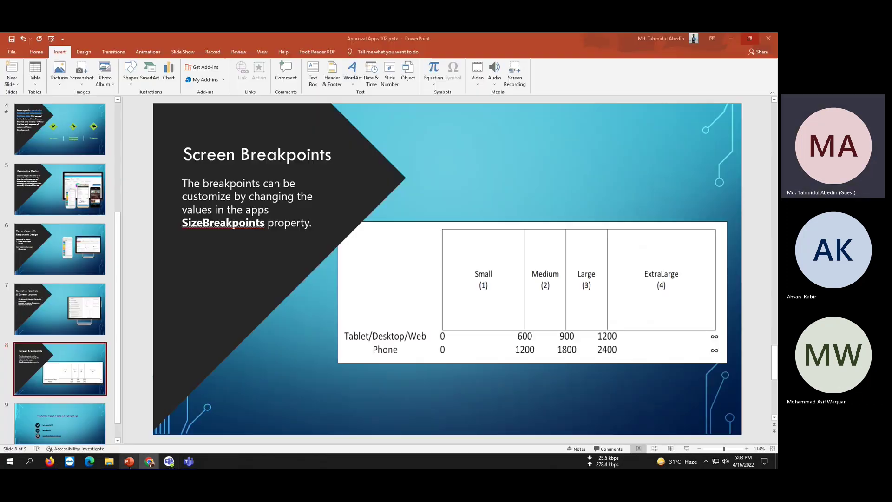
{"action": "left_click", "coordinate": [69, 424]}
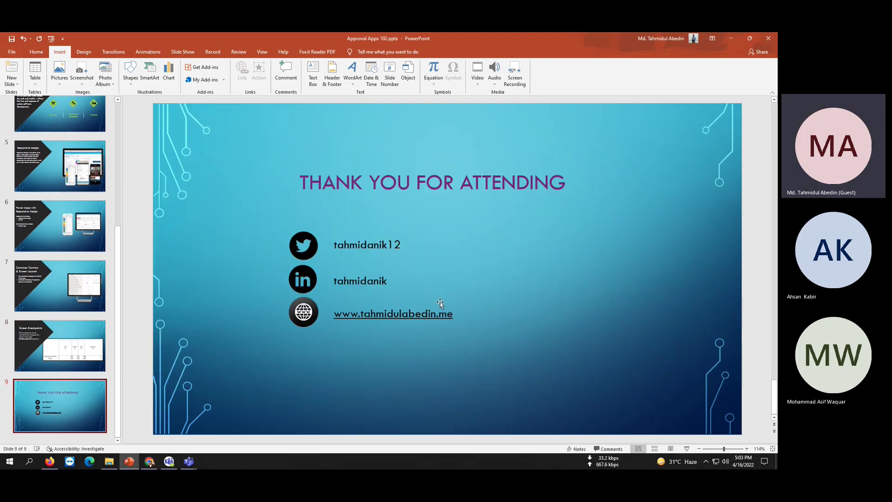
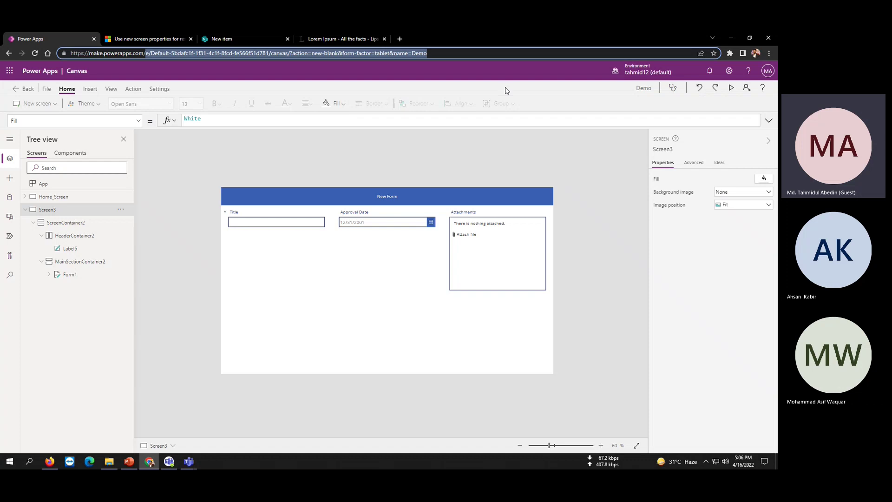
- Switch to the browser, leave the Demo app without saving, load the make.powerapps.com home page and highlight its base address
{"action": "key", "text": "BackSpace"}
{"action": "key", "text": "Return"}
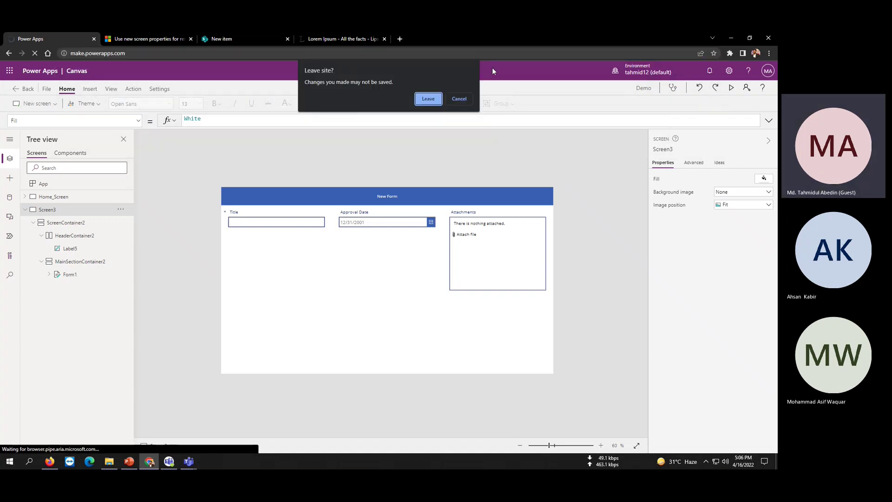
{"action": "left_click", "coordinate": [429, 99]}
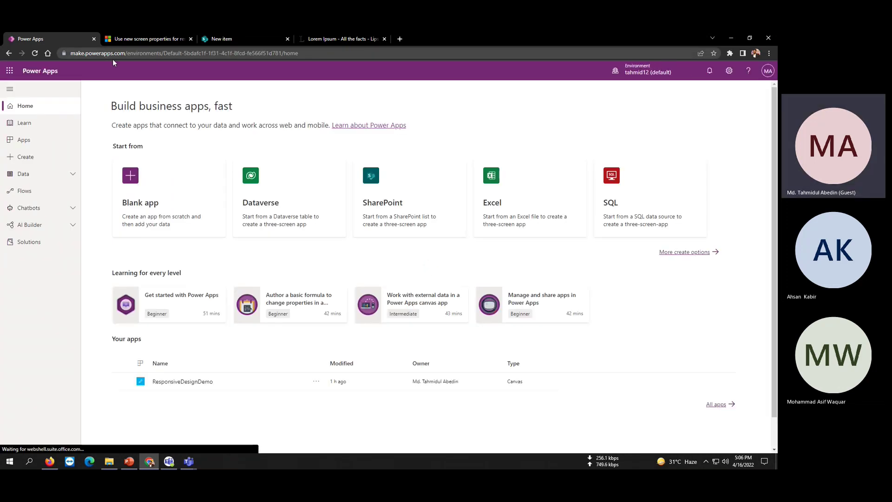
{"action": "left_click_drag", "start_coordinate": [126, 53], "coordinate": [62, 56]}
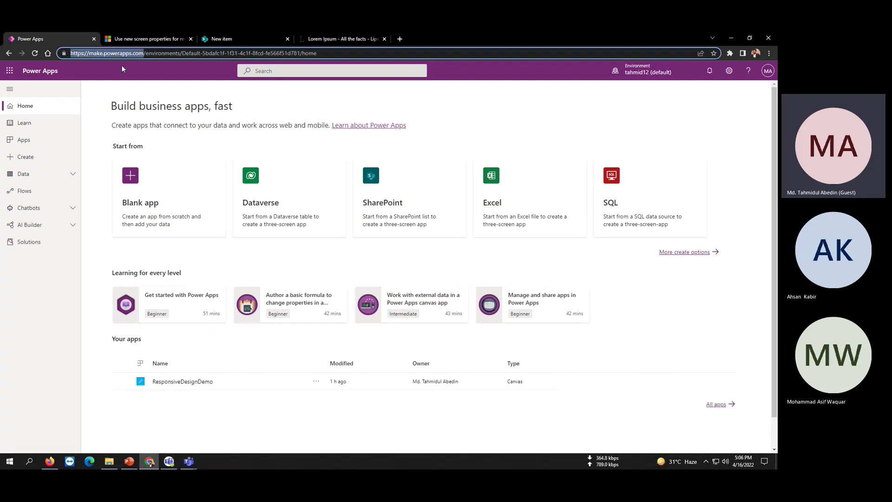
- Search the web for "power apps" in a new tab and open the Microsoft Power Apps product site
{"action": "left_click", "coordinate": [403, 39]}
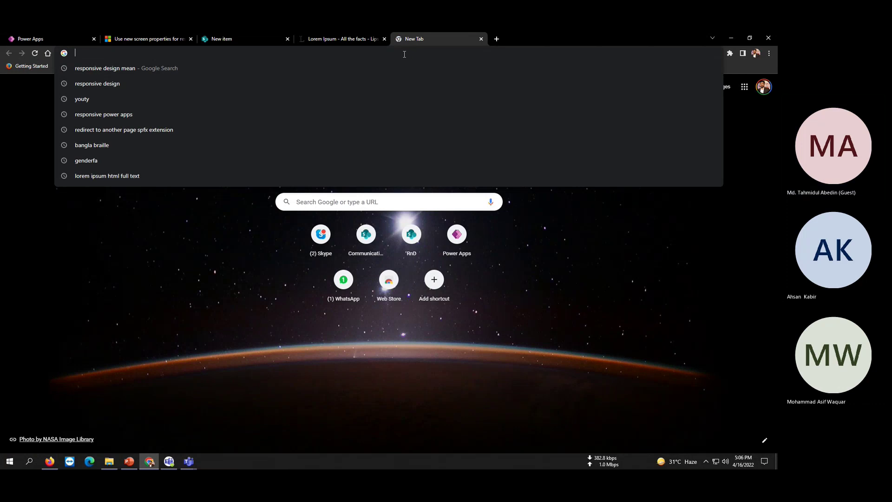
{"action": "type", "text": "power apps"}
{"action": "key", "text": "Return"}
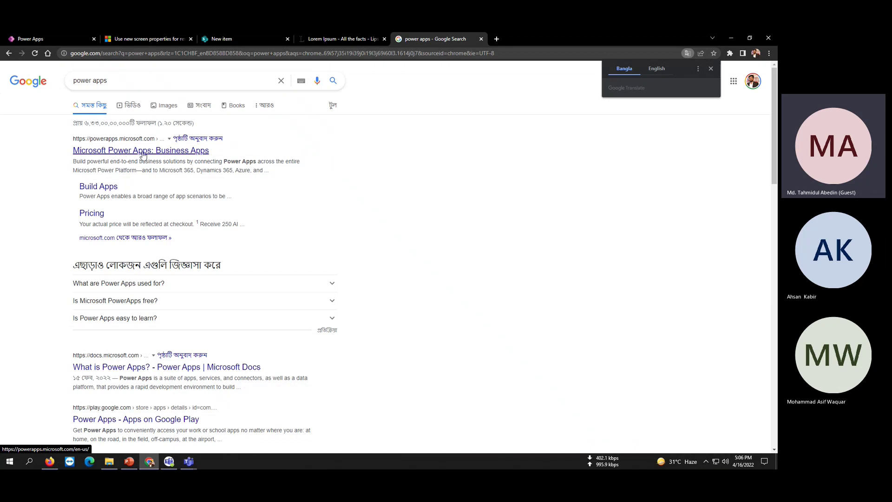
{"action": "left_click", "coordinate": [145, 155]}
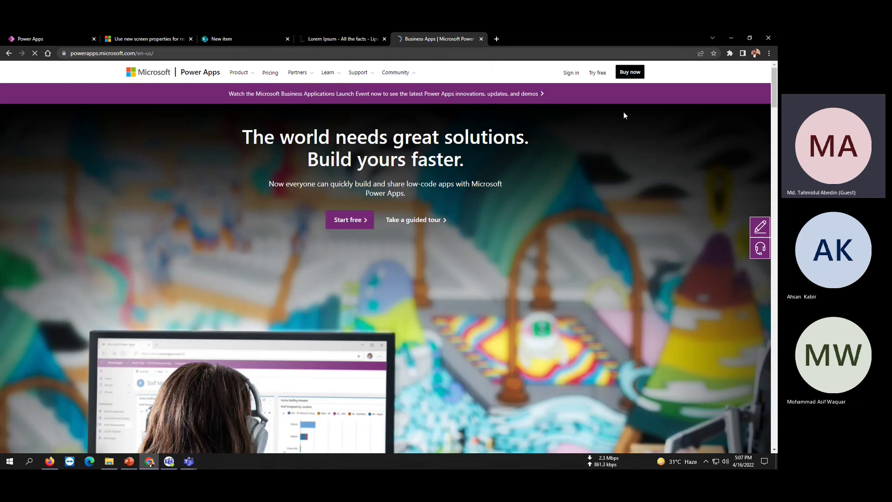
- Return to the Power Apps home page, view the blank app creation options and close them
{"action": "left_click", "coordinate": [81, 38]}
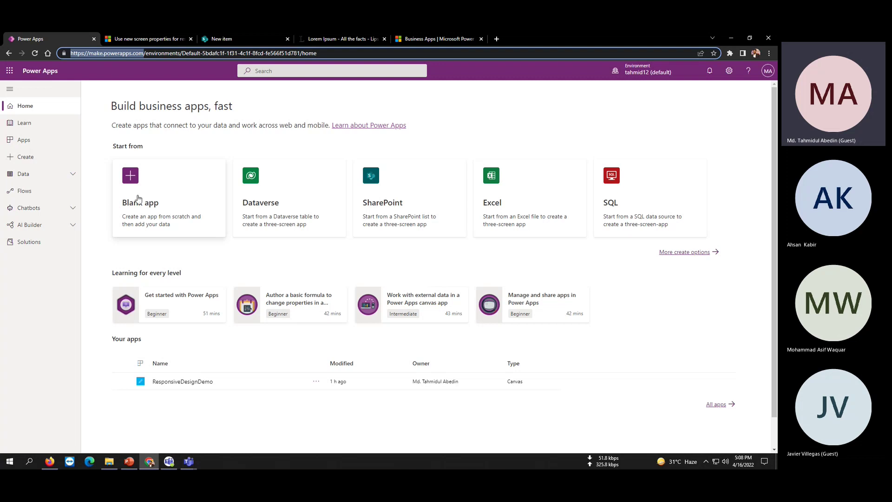
{"action": "left_click", "coordinate": [167, 181]}
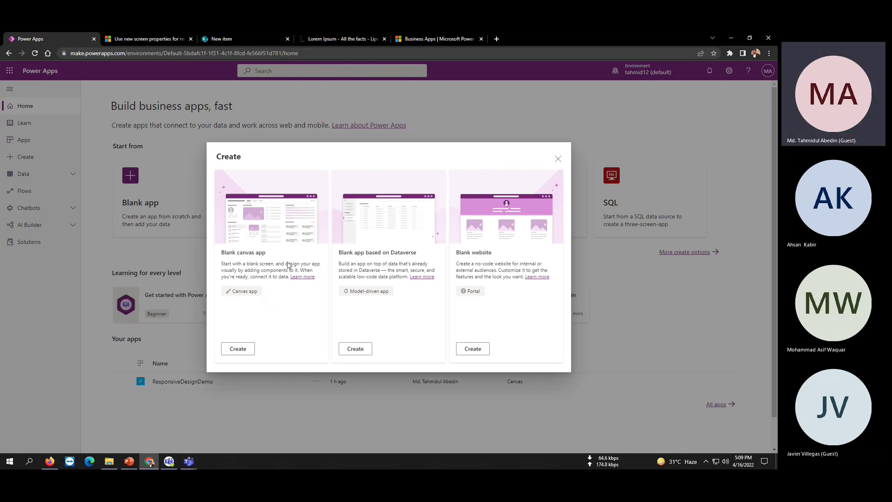
{"action": "left_click", "coordinate": [559, 158]}
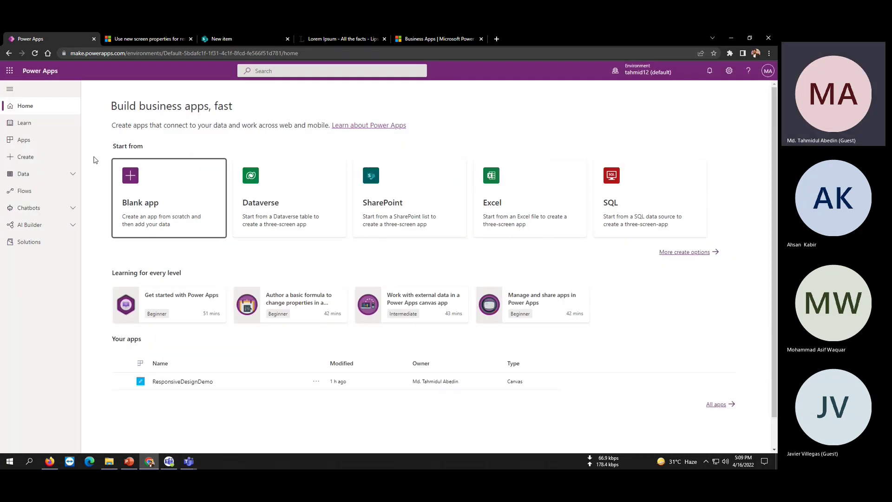
- Play ResponsiveDesignDemo from the apps list, then return to the list and open the app for editing
{"action": "left_click", "coordinate": [37, 139]}
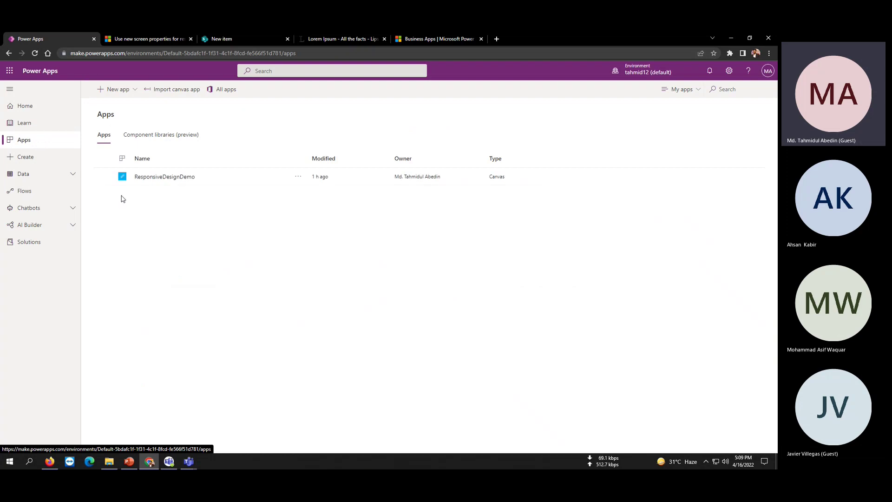
{"action": "left_click", "coordinate": [156, 177]}
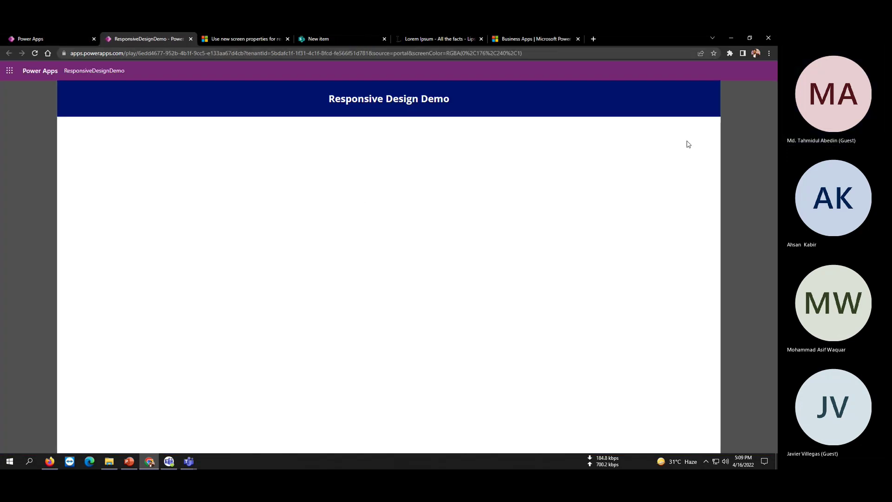
{"action": "left_click", "coordinate": [66, 40]}
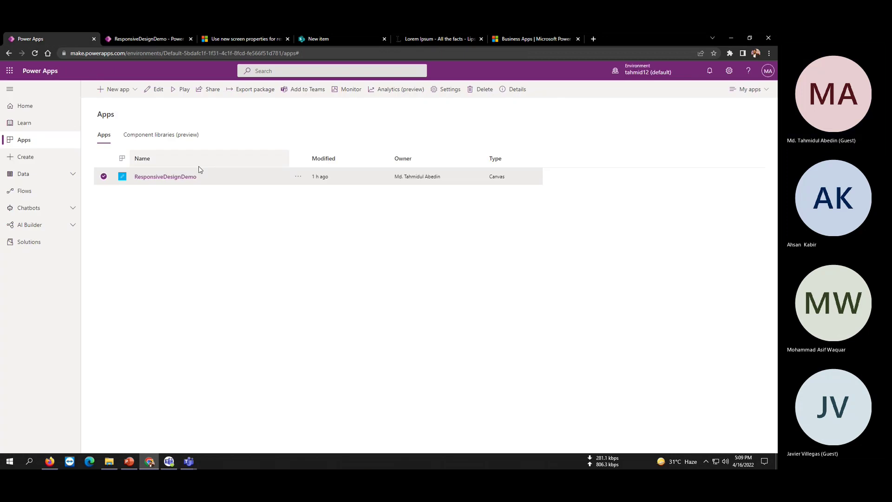
{"action": "left_click", "coordinate": [158, 93]}
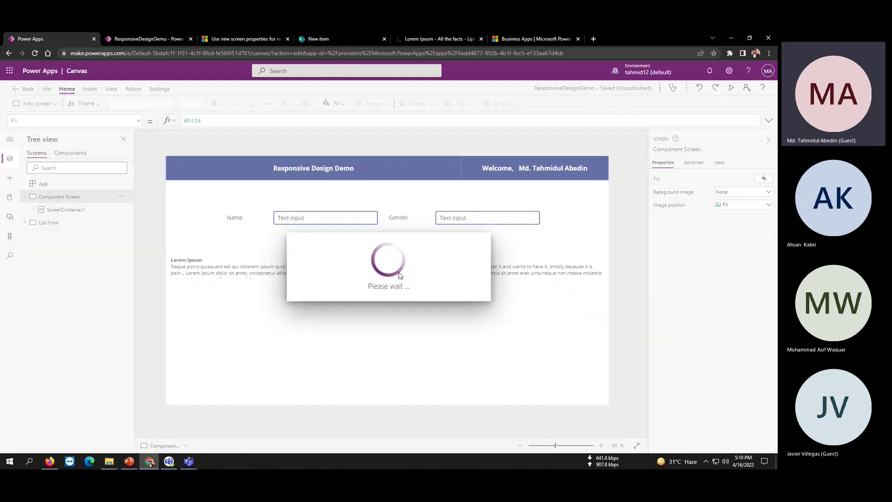
- Reduce the played app's web address to apps.powerapps.com and load it in that tab
{"action": "left_click", "coordinate": [146, 38]}
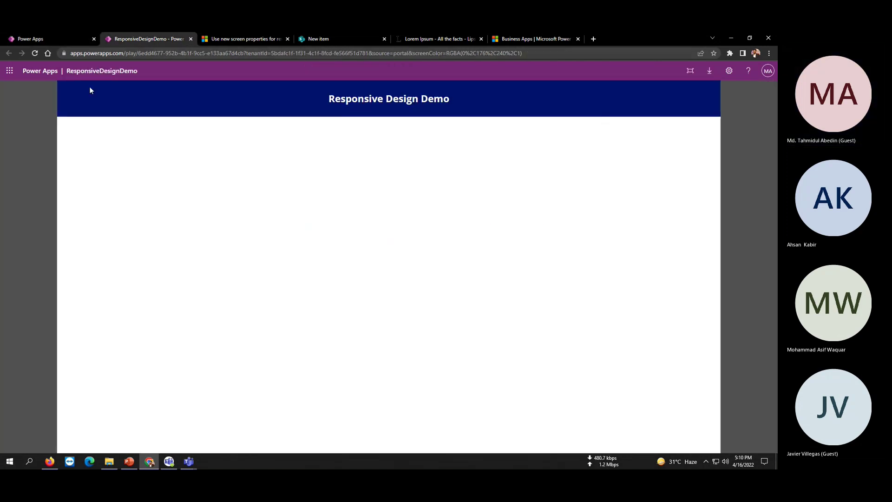
{"action": "left_click_drag", "start_coordinate": [124, 53], "coordinate": [606, 42]}
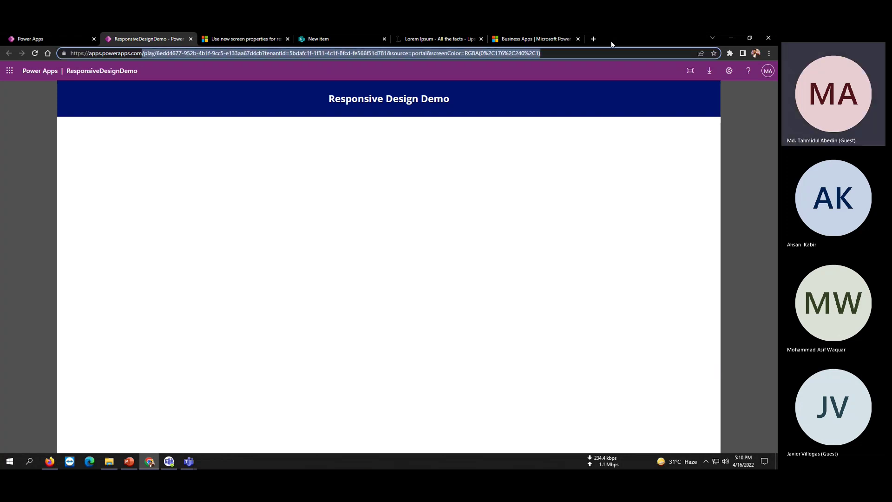
{"action": "key", "text": "BackSpace"}
{"action": "key", "text": "Return"}
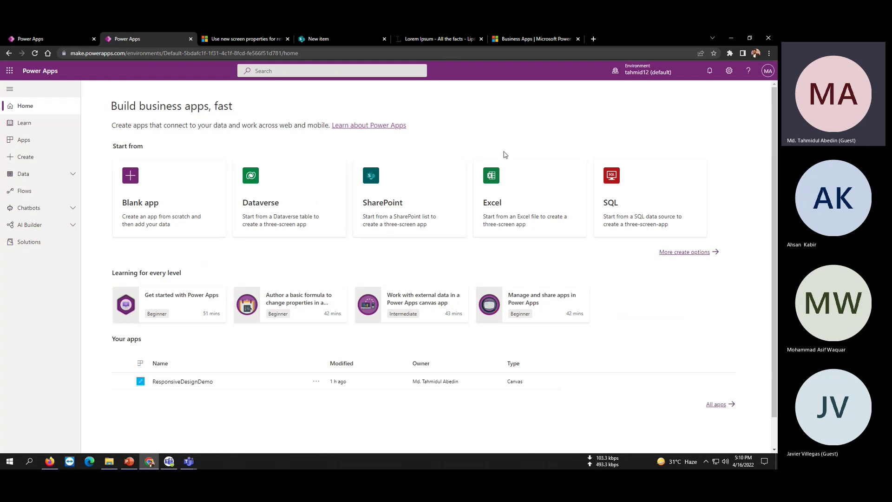
- Skip the studio welcome message, preview ResponsiveDesignDemo, close the preview and dismiss the testing tip
{"action": "left_click", "coordinate": [61, 42]}
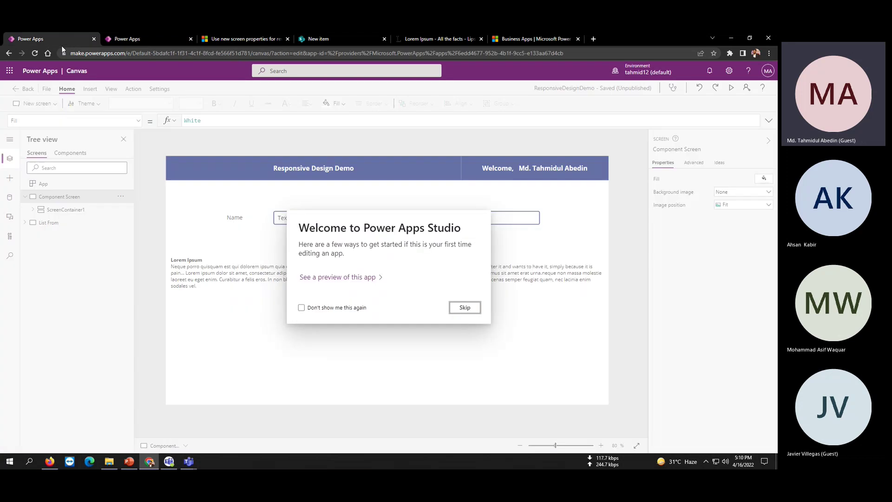
{"action": "left_click", "coordinate": [465, 307]}
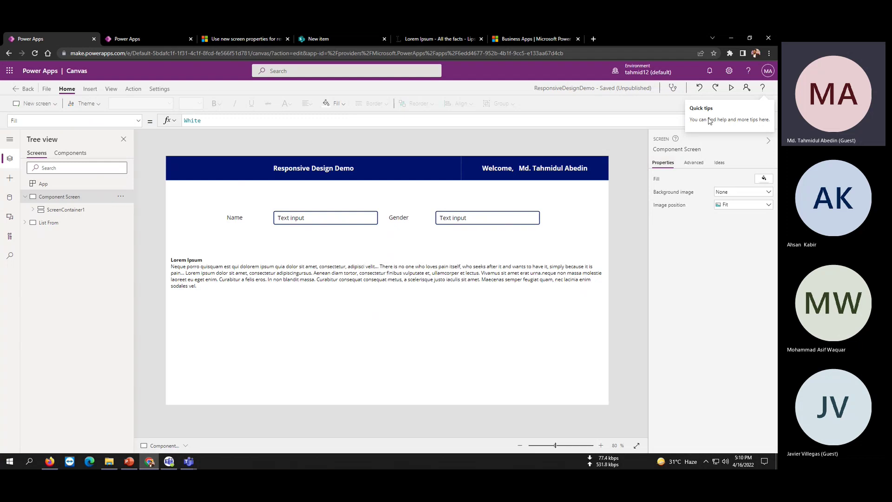
{"action": "left_click", "coordinate": [732, 88]}
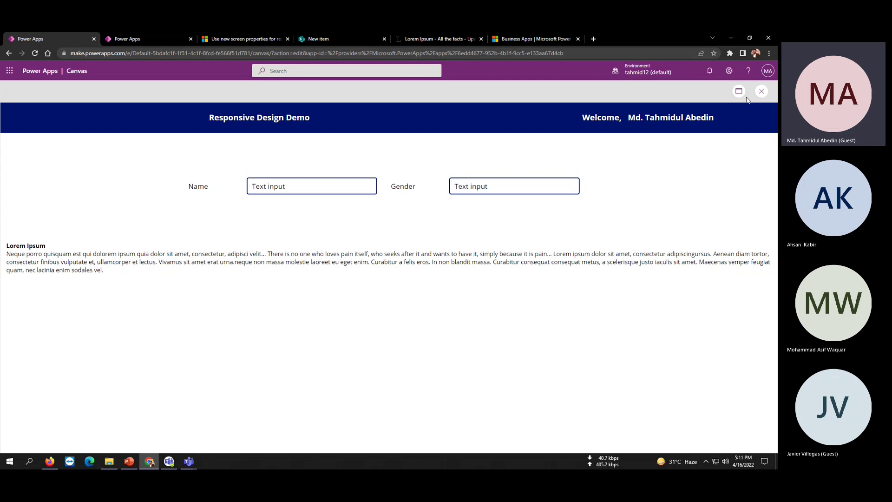
{"action": "left_click", "coordinate": [762, 92]}
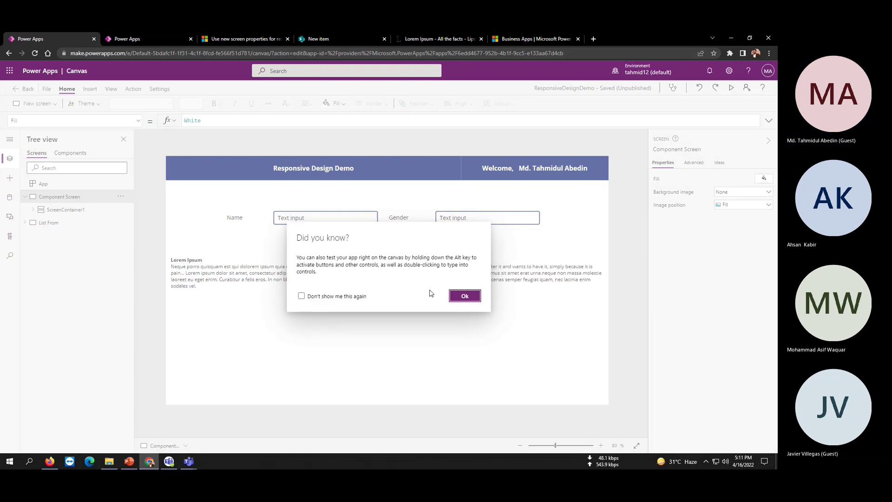
{"action": "left_click", "coordinate": [453, 295]}
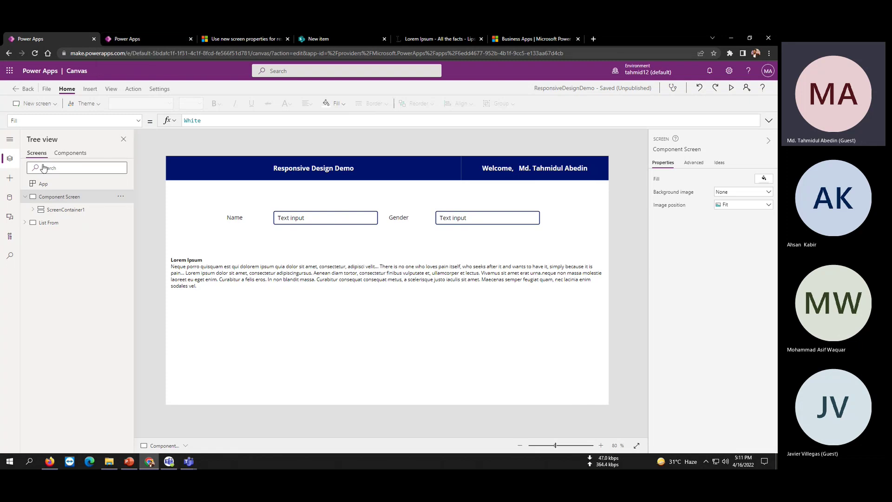
- Select the container around the Name field and review the text and input controls available for insertion
{"action": "left_click", "coordinate": [260, 236]}
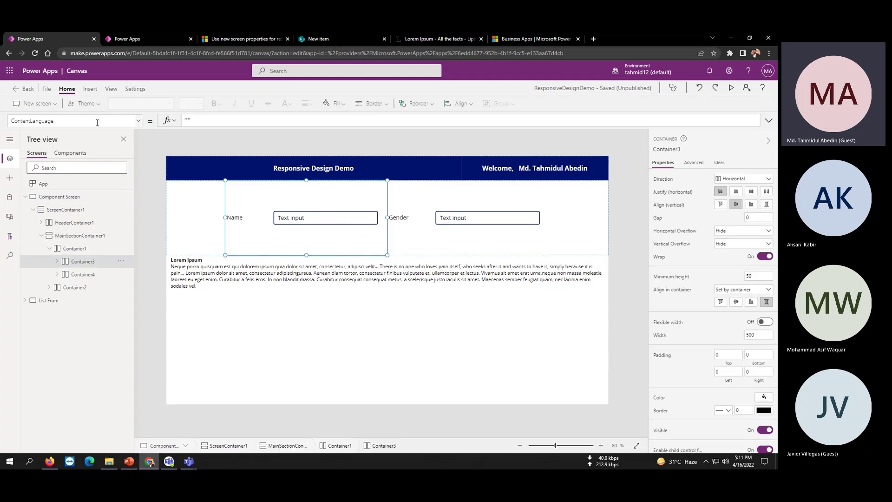
{"action": "left_click", "coordinate": [90, 89]}
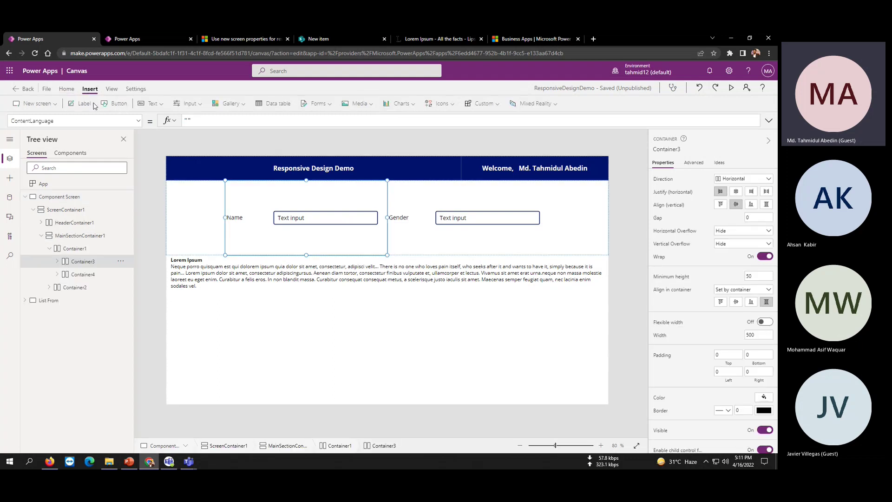
{"action": "left_click", "coordinate": [161, 105]}
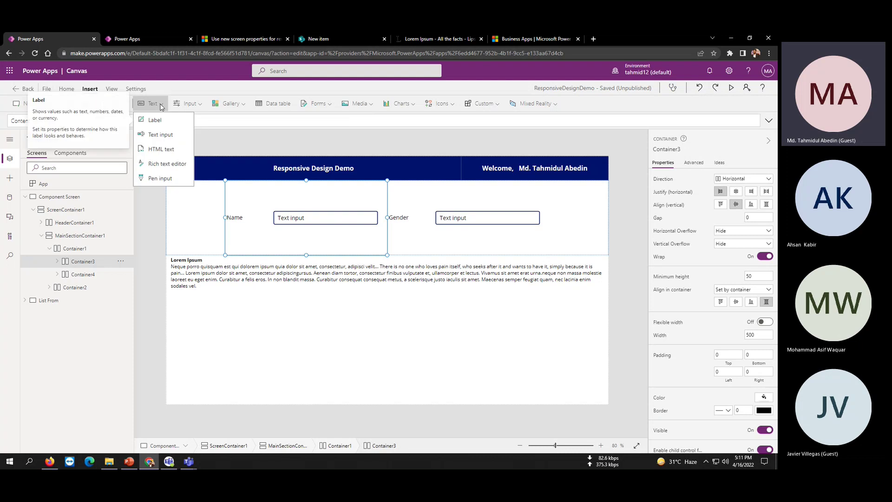
{"action": "left_click", "coordinate": [203, 106]}
{"action": "left_click", "coordinate": [203, 106]}
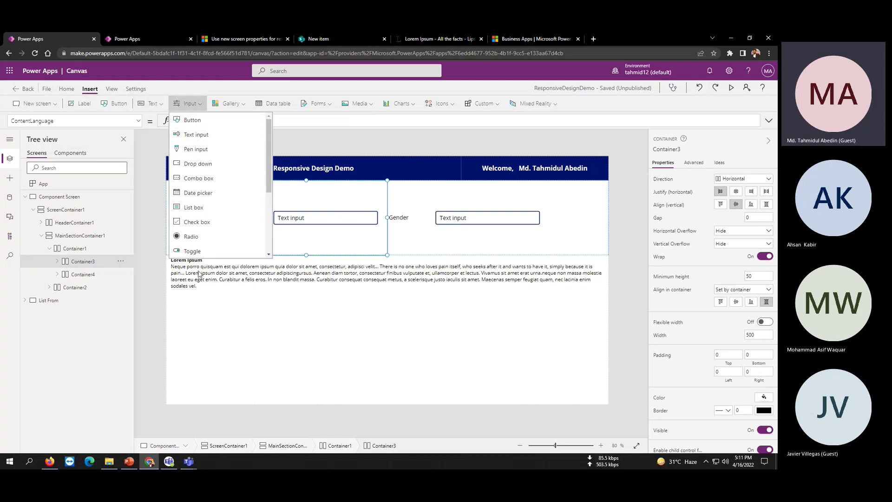
- Inspect the Lorem Ipsum container, the Name container and its text input on the Component Screen
{"action": "left_click", "coordinate": [282, 312]}
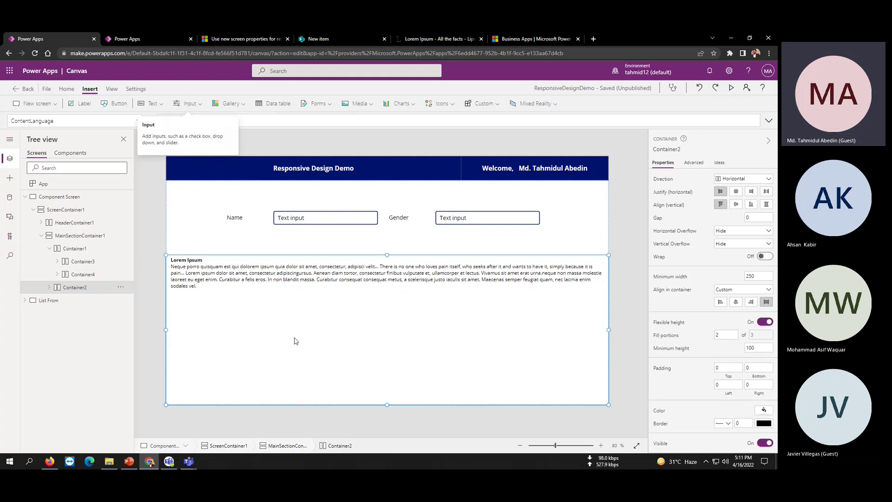
{"action": "left_click", "coordinate": [338, 200]}
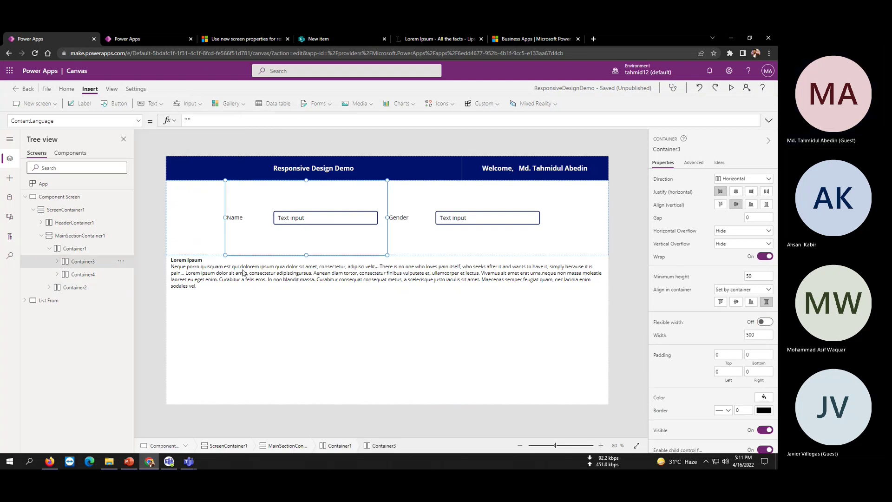
{"action": "left_click", "coordinate": [299, 228]}
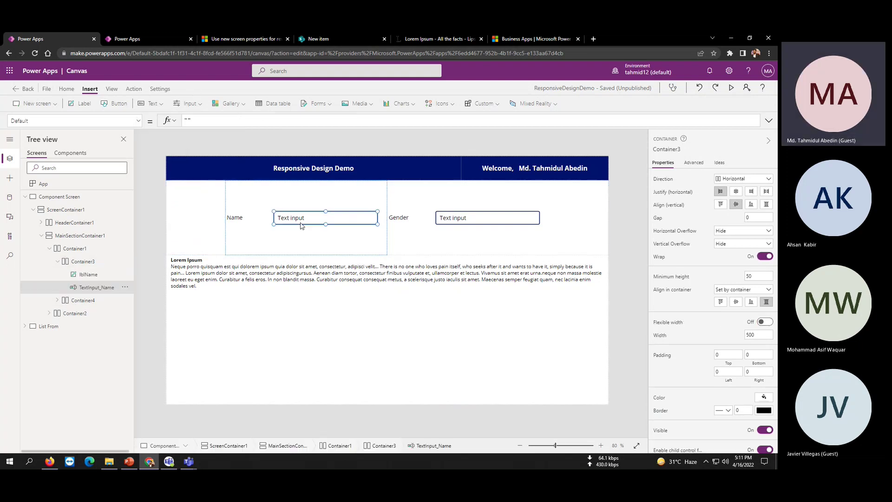
{"action": "left_click", "coordinate": [311, 246]}
{"action": "left_click", "coordinate": [480, 319]}
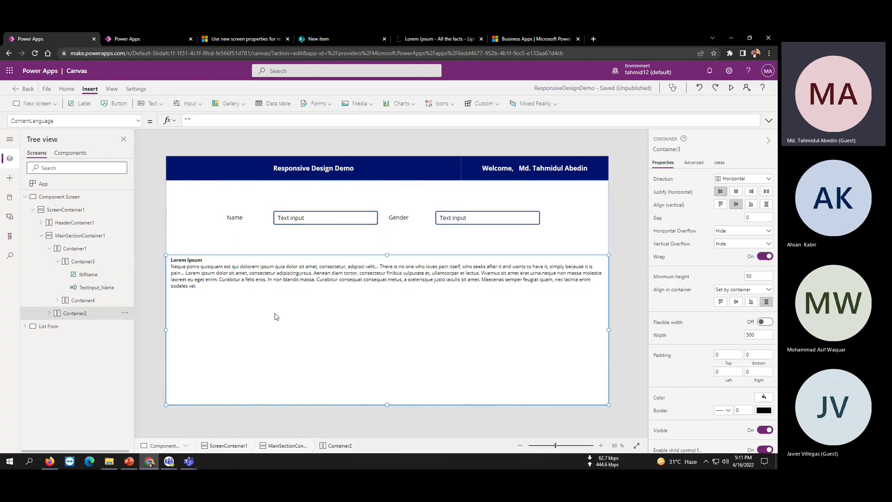
- Expand the studio's side navigation and review the insertable component categories and the available input controls
{"action": "left_click", "coordinate": [10, 142]}
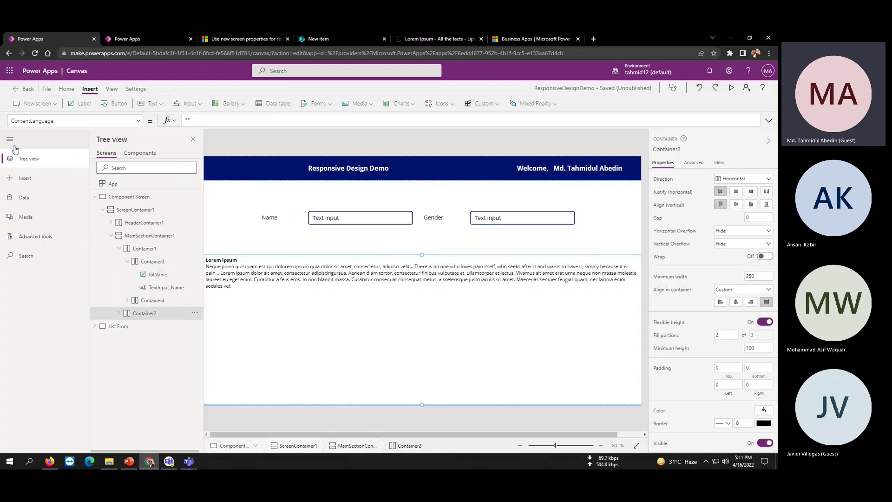
{"action": "left_click", "coordinate": [22, 180]}
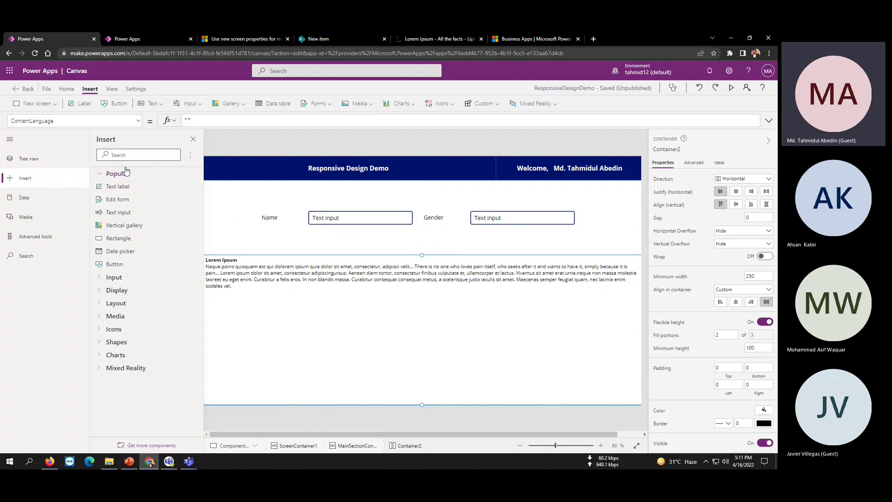
{"action": "left_click", "coordinate": [189, 103]}
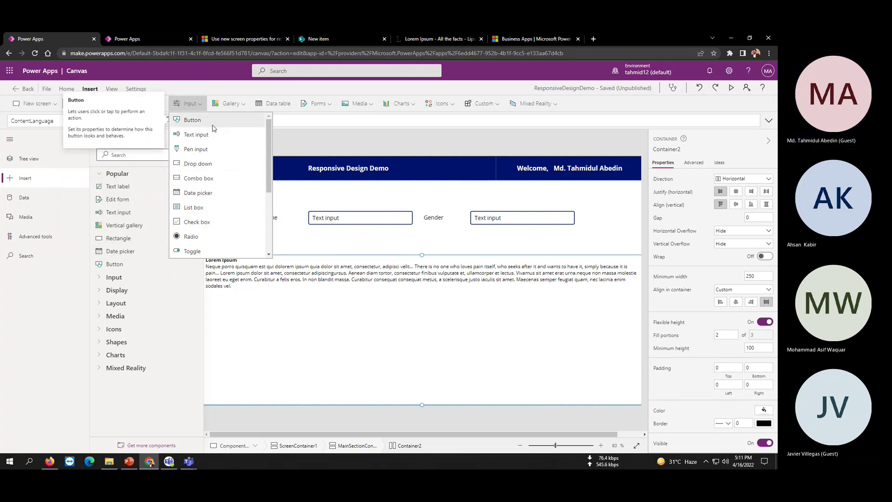
- Insert a button into the Lorem Ipsum container and collapse the studio's side navigation
{"action": "left_click", "coordinate": [365, 296]}
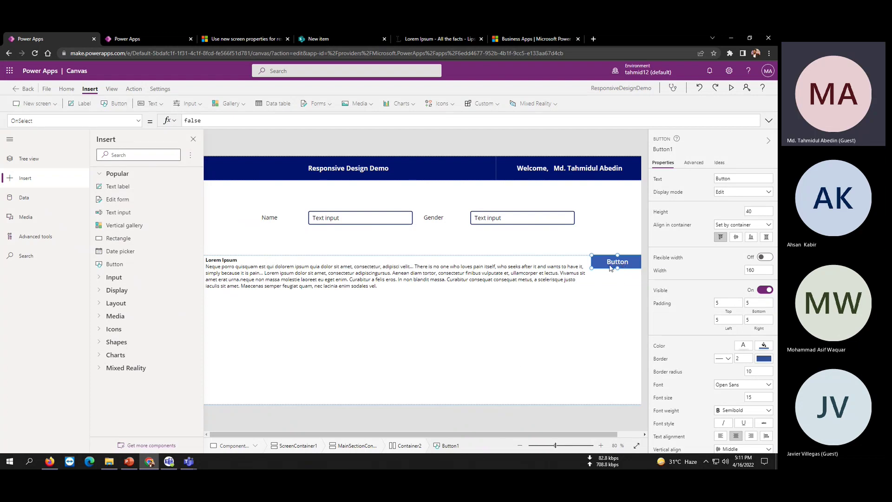
{"action": "left_click", "coordinate": [10, 139]}
- Set the new button's display mode to Disabled and check it in the app preview, dismissing the testing tip on return
{"action": "left_click", "coordinate": [734, 193]}
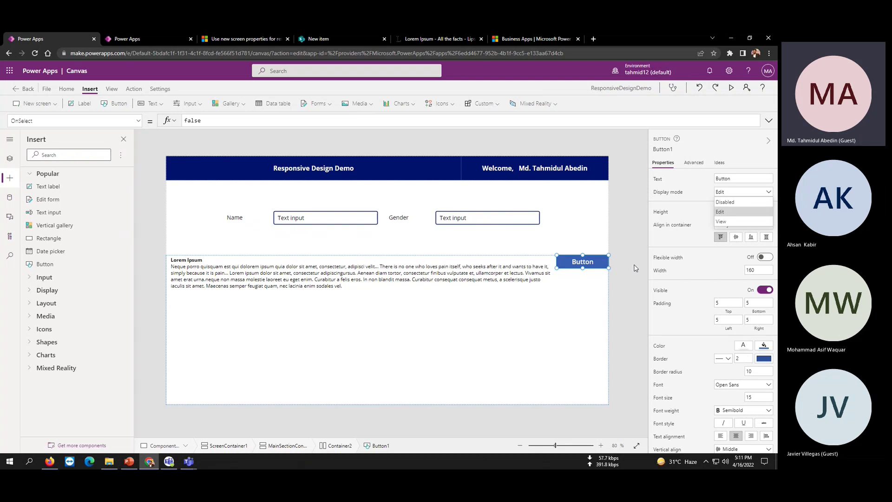
{"action": "left_click", "coordinate": [721, 202]}
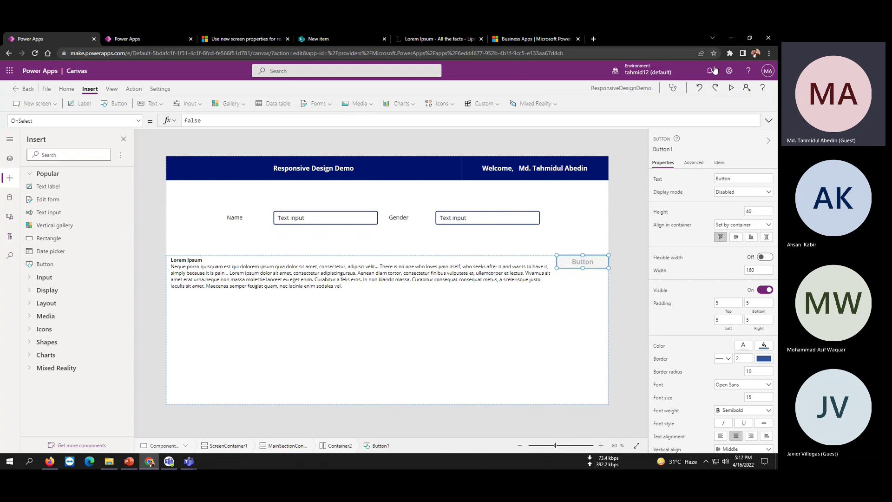
{"action": "left_click", "coordinate": [732, 88]}
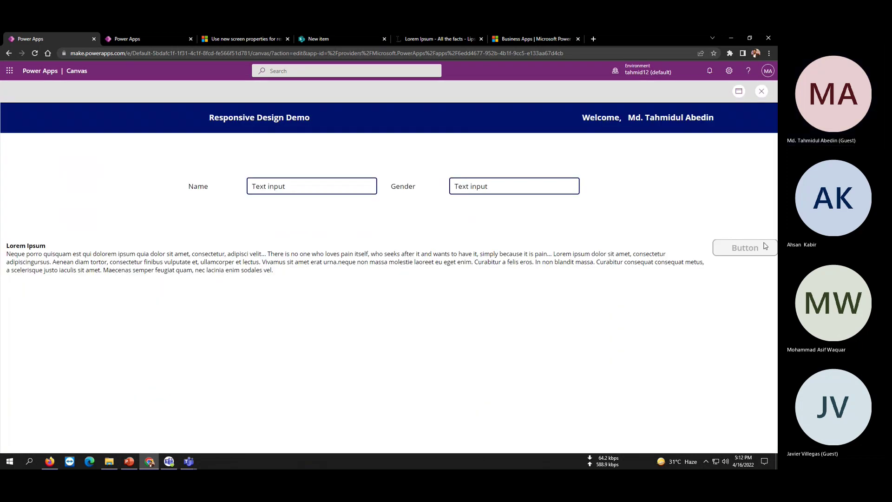
{"action": "key", "text": "Escape"}
{"action": "left_click", "coordinate": [466, 298]}
- Set the button's display mode to Edit and test the button in the app preview, dismissing the testing tip on return
{"action": "left_click", "coordinate": [574, 265]}
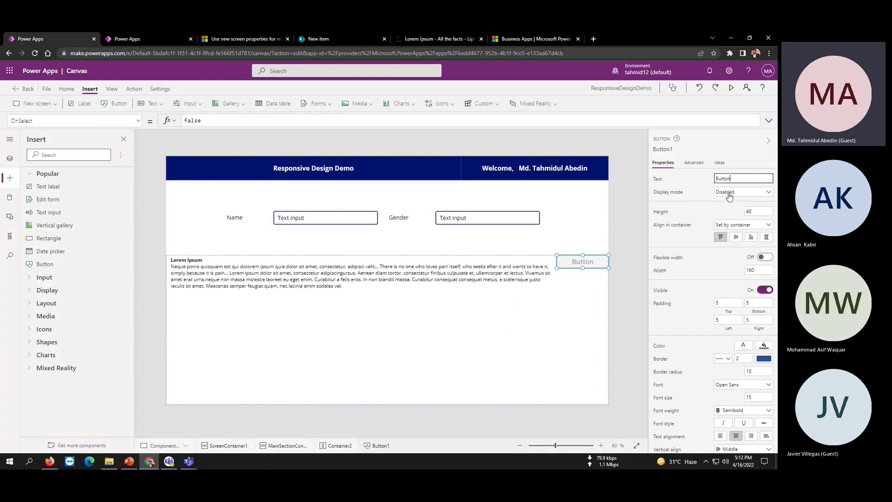
{"action": "left_click", "coordinate": [729, 193]}
{"action": "left_click", "coordinate": [723, 212]}
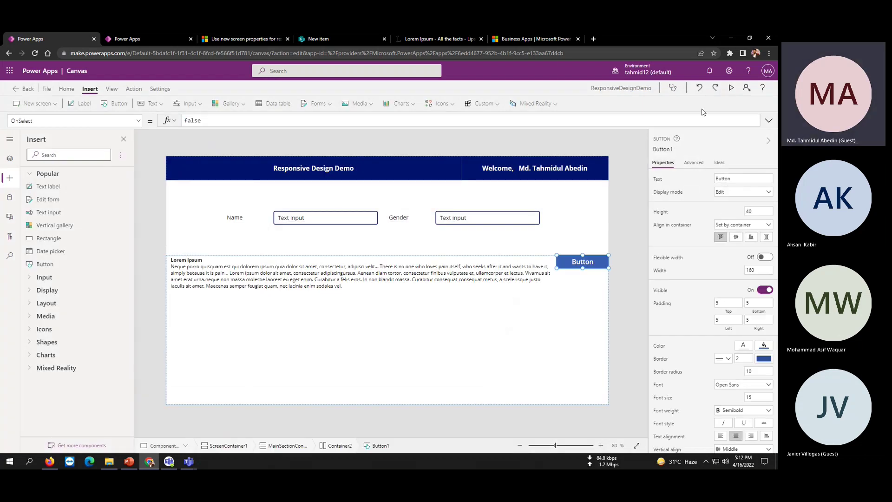
{"action": "left_click", "coordinate": [731, 88]}
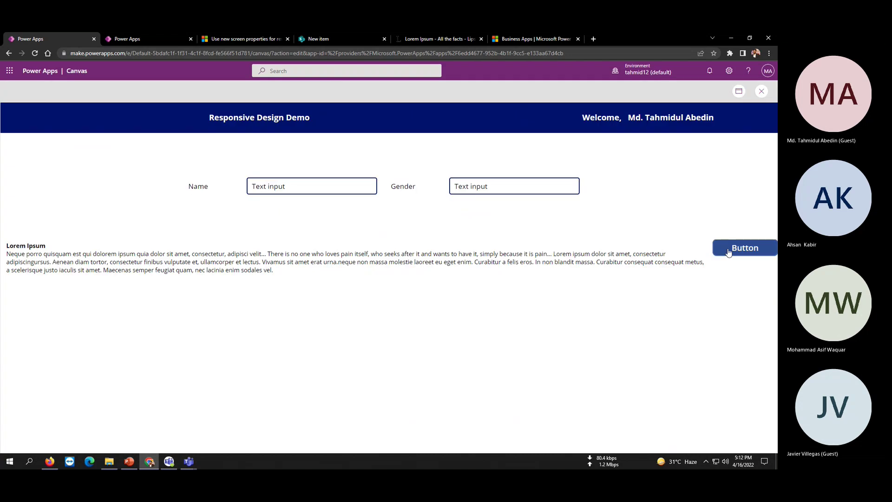
{"action": "left_click", "coordinate": [727, 252]}
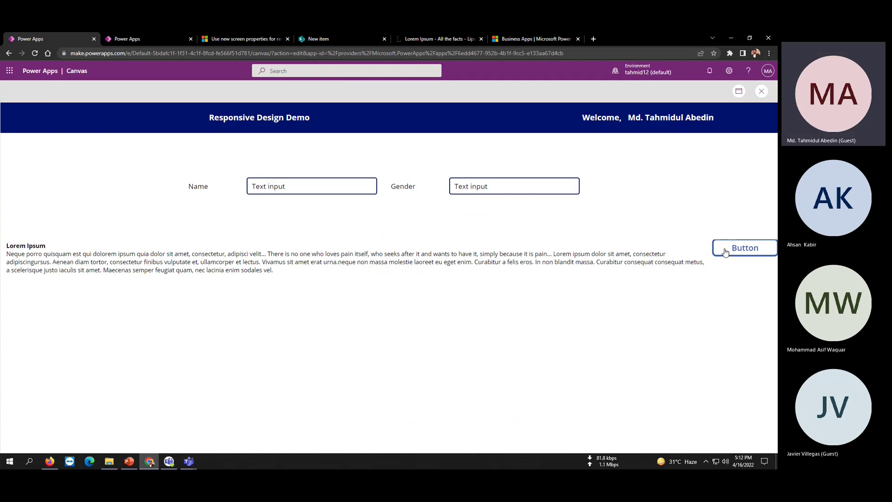
{"action": "left_click", "coordinate": [761, 91]}
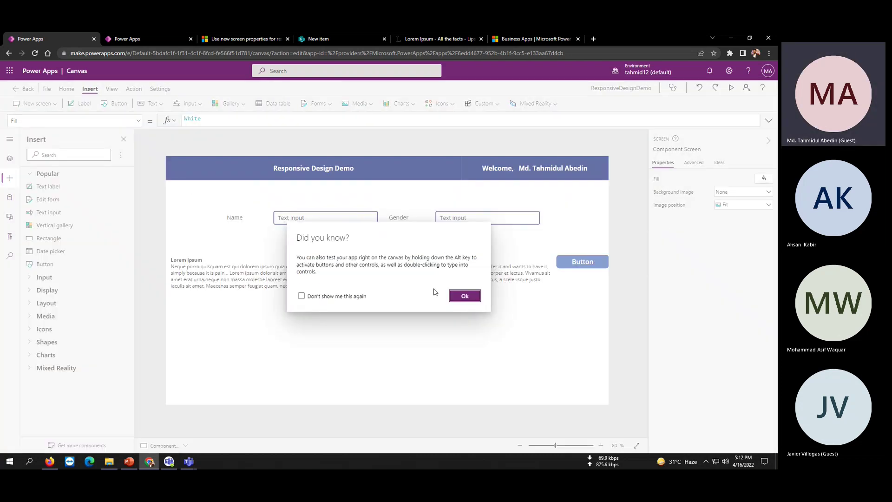
{"action": "left_click", "coordinate": [457, 297]}
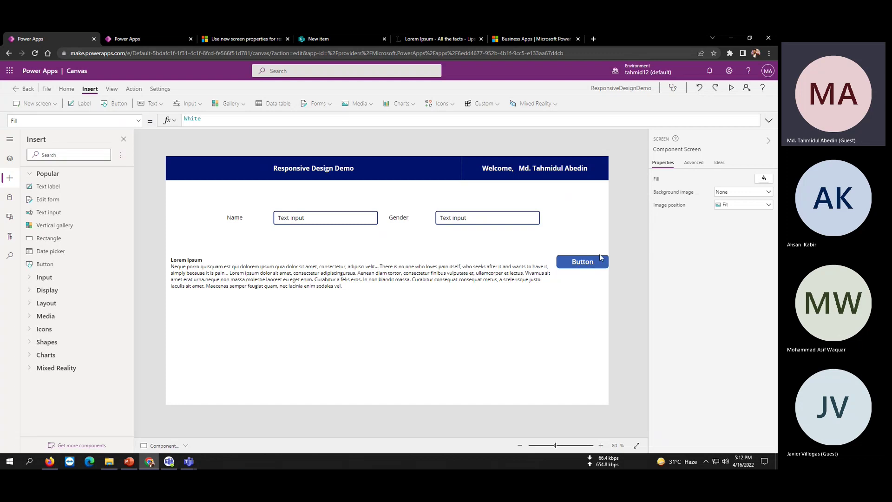
- Set the button's display mode to View and check it in the app preview, dismissing the testing tip on return
{"action": "left_click", "coordinate": [597, 264]}
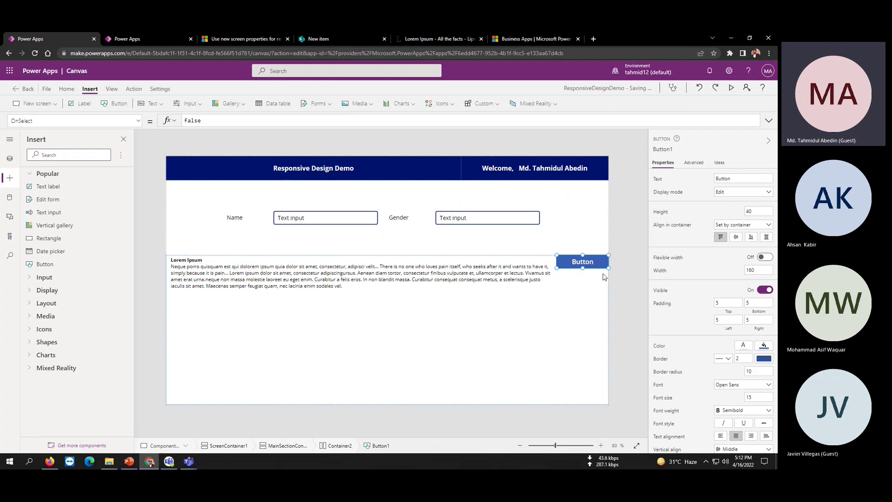
{"action": "left_click", "coordinate": [737, 199]}
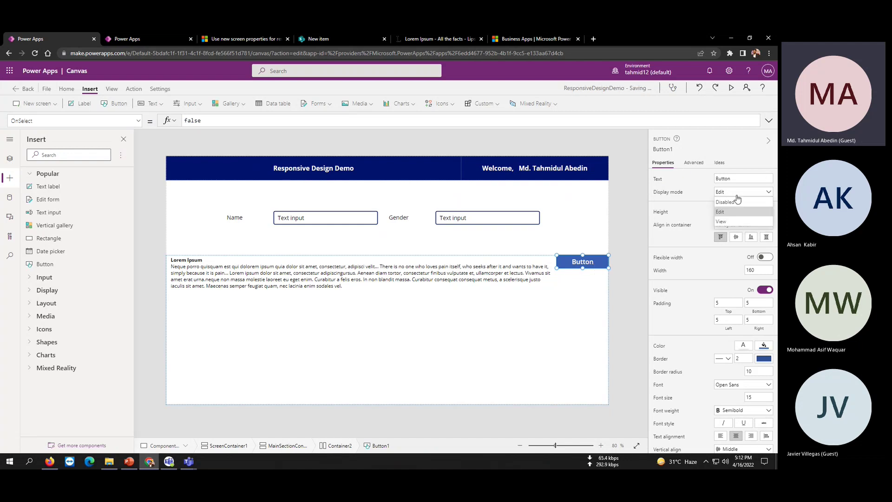
{"action": "left_click", "coordinate": [738, 222]}
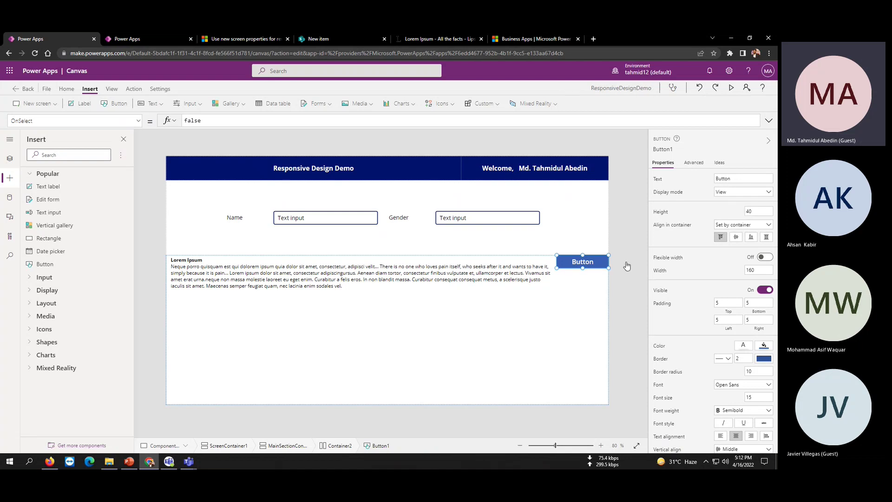
{"action": "left_click", "coordinate": [732, 88]}
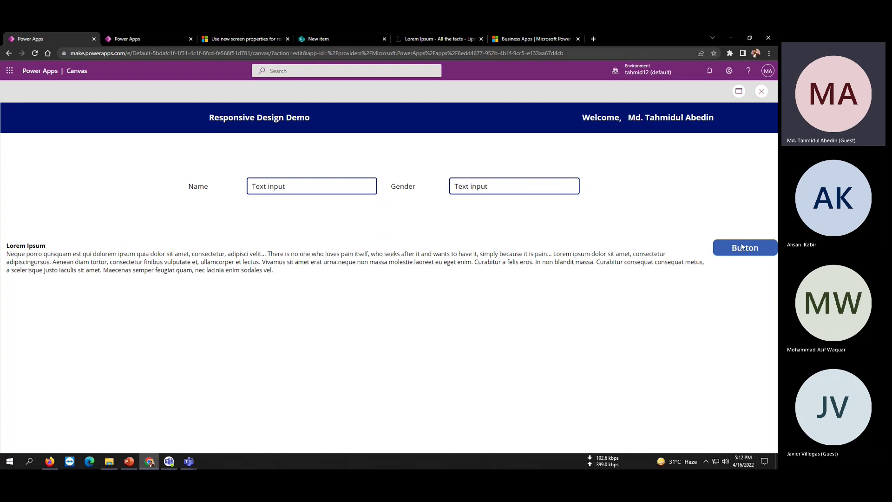
{"action": "left_click", "coordinate": [763, 91]}
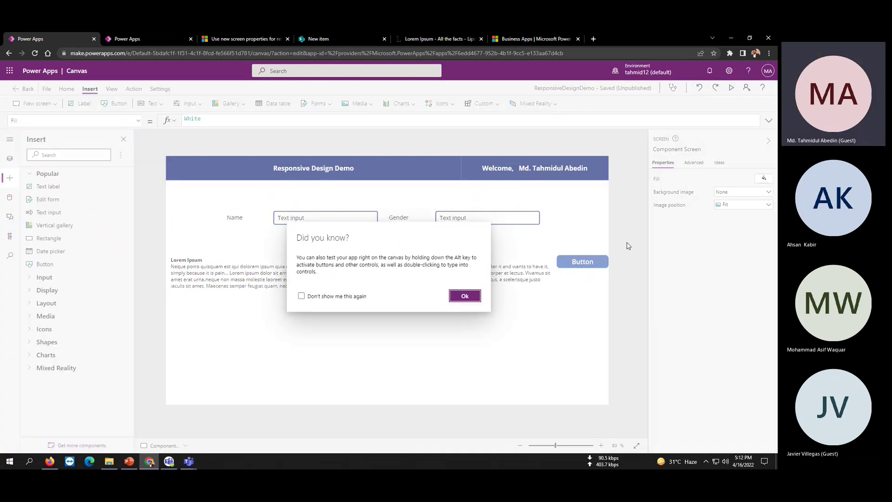
{"action": "left_click", "coordinate": [475, 295]}
- Set the button's display mode back to Edit and change its text to Save
{"action": "left_click", "coordinate": [581, 262]}
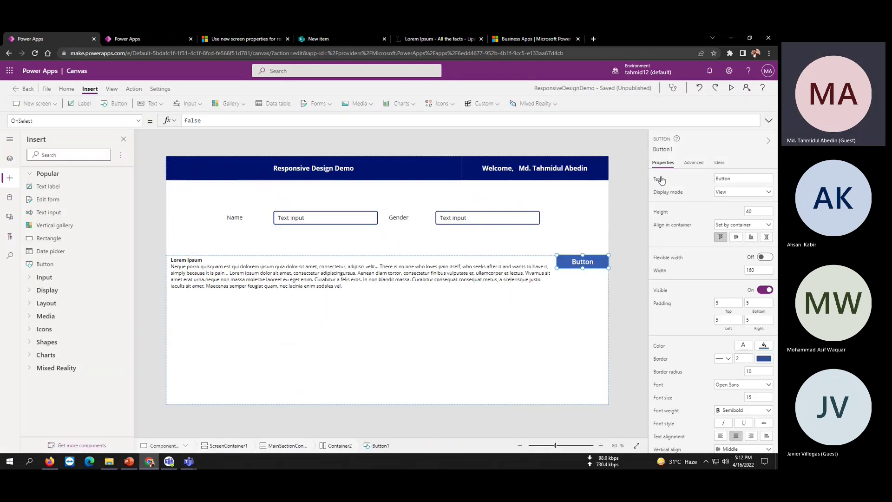
{"action": "left_click", "coordinate": [745, 192]}
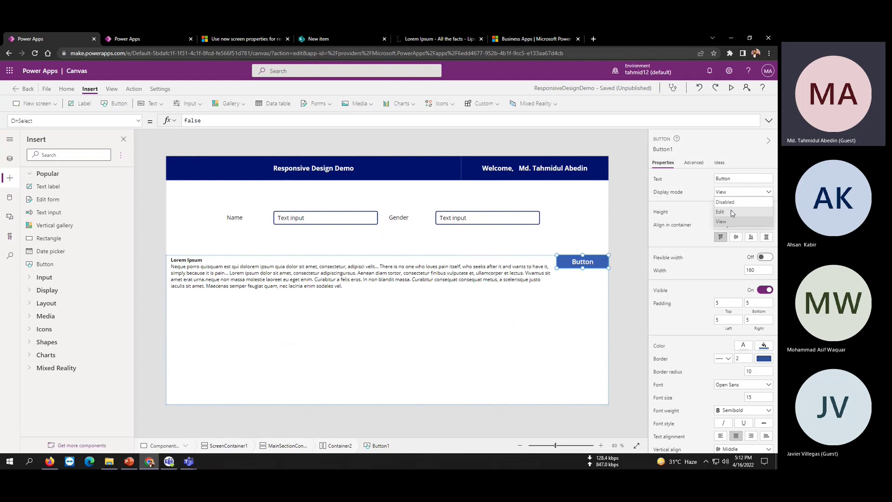
{"action": "left_click", "coordinate": [733, 212]}
{"action": "left_click", "coordinate": [740, 178]}
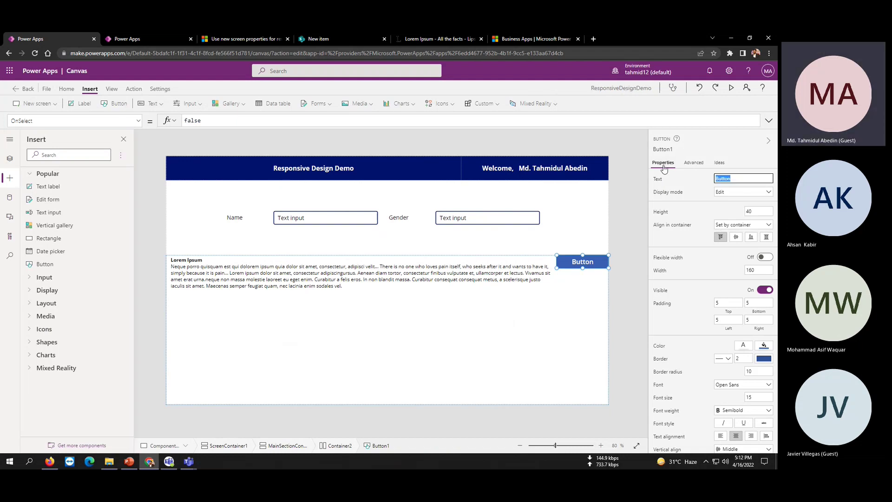
{"action": "type", "text": "Save"}
- Align the Save button to the vertical centre of its container and deselect it
{"action": "left_click", "coordinate": [580, 264]}
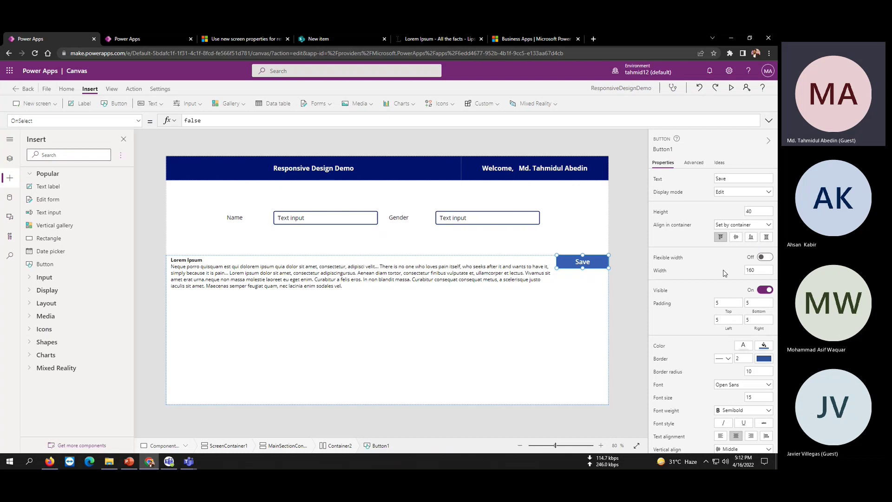
{"action": "left_click", "coordinate": [737, 237]}
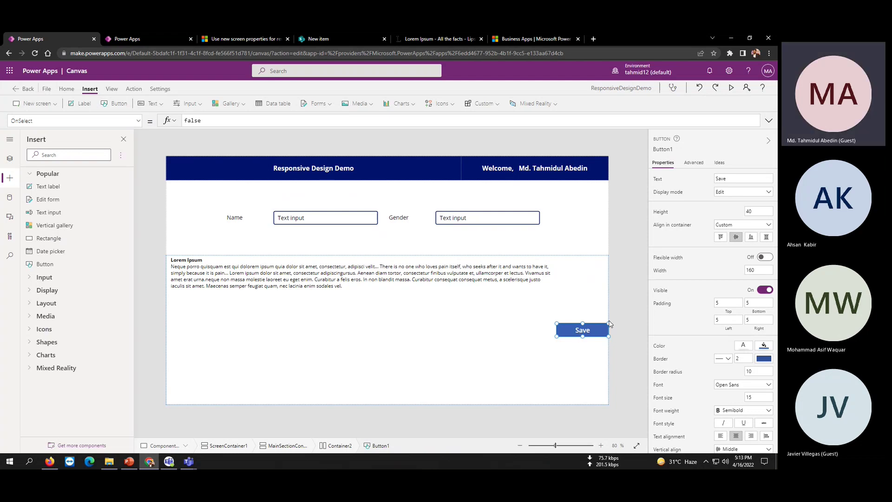
{"action": "left_click", "coordinate": [631, 311]}
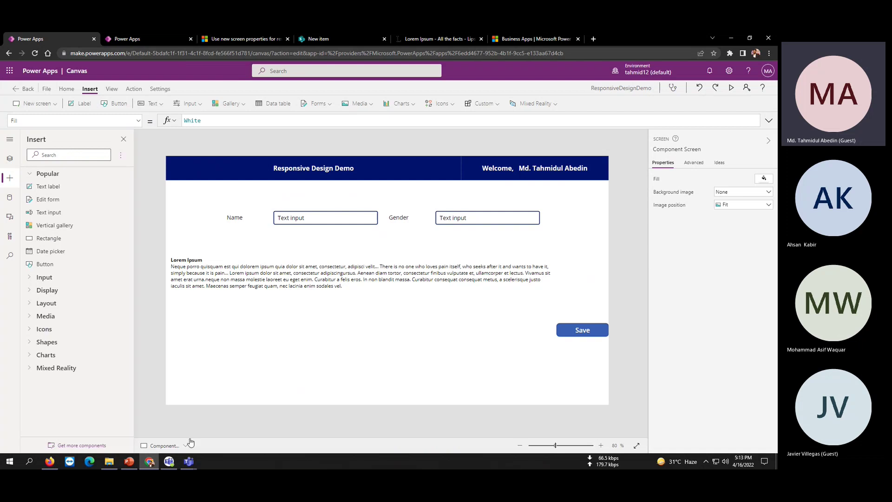
- Switch to PowerPoint and show the "Thank you for attending" slide to end the presentation
{"action": "mouse_move", "coordinate": [149, 462]}
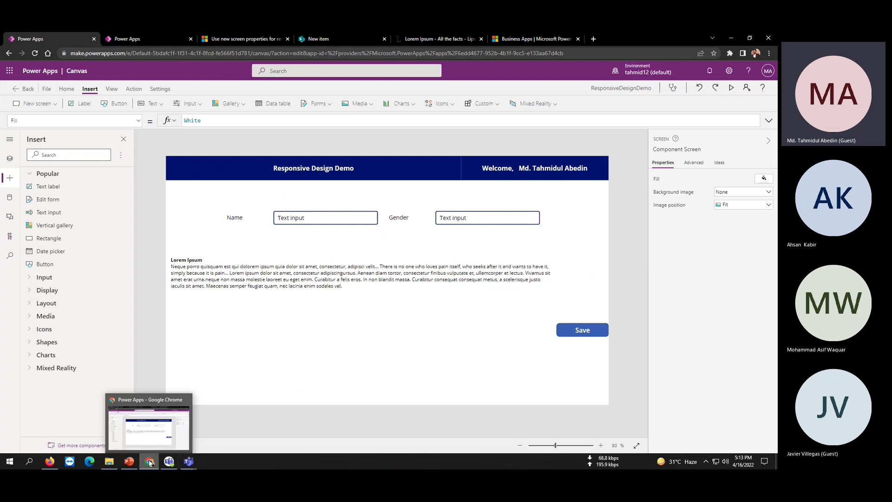
{"action": "left_click", "coordinate": [130, 462]}
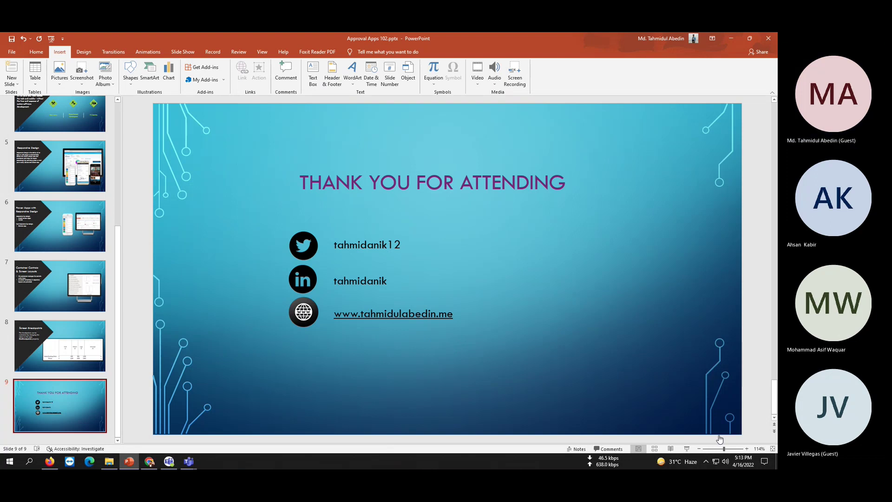
{"action": "left_click", "coordinate": [703, 438]}
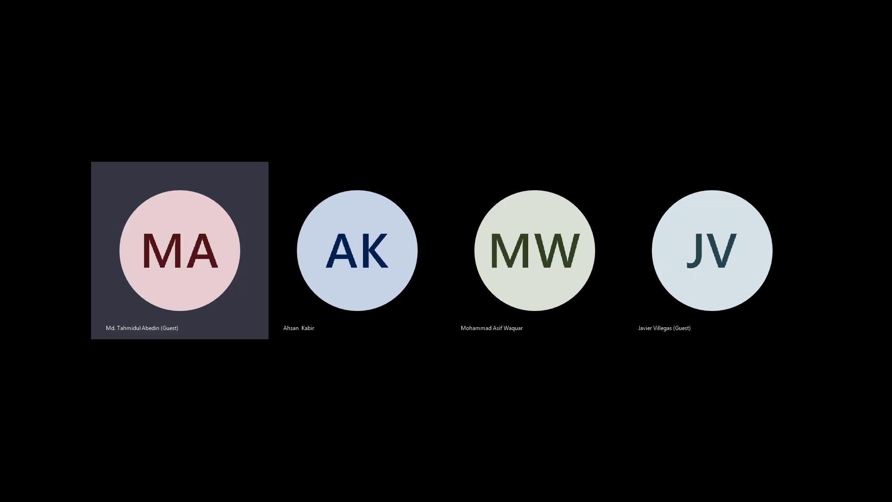